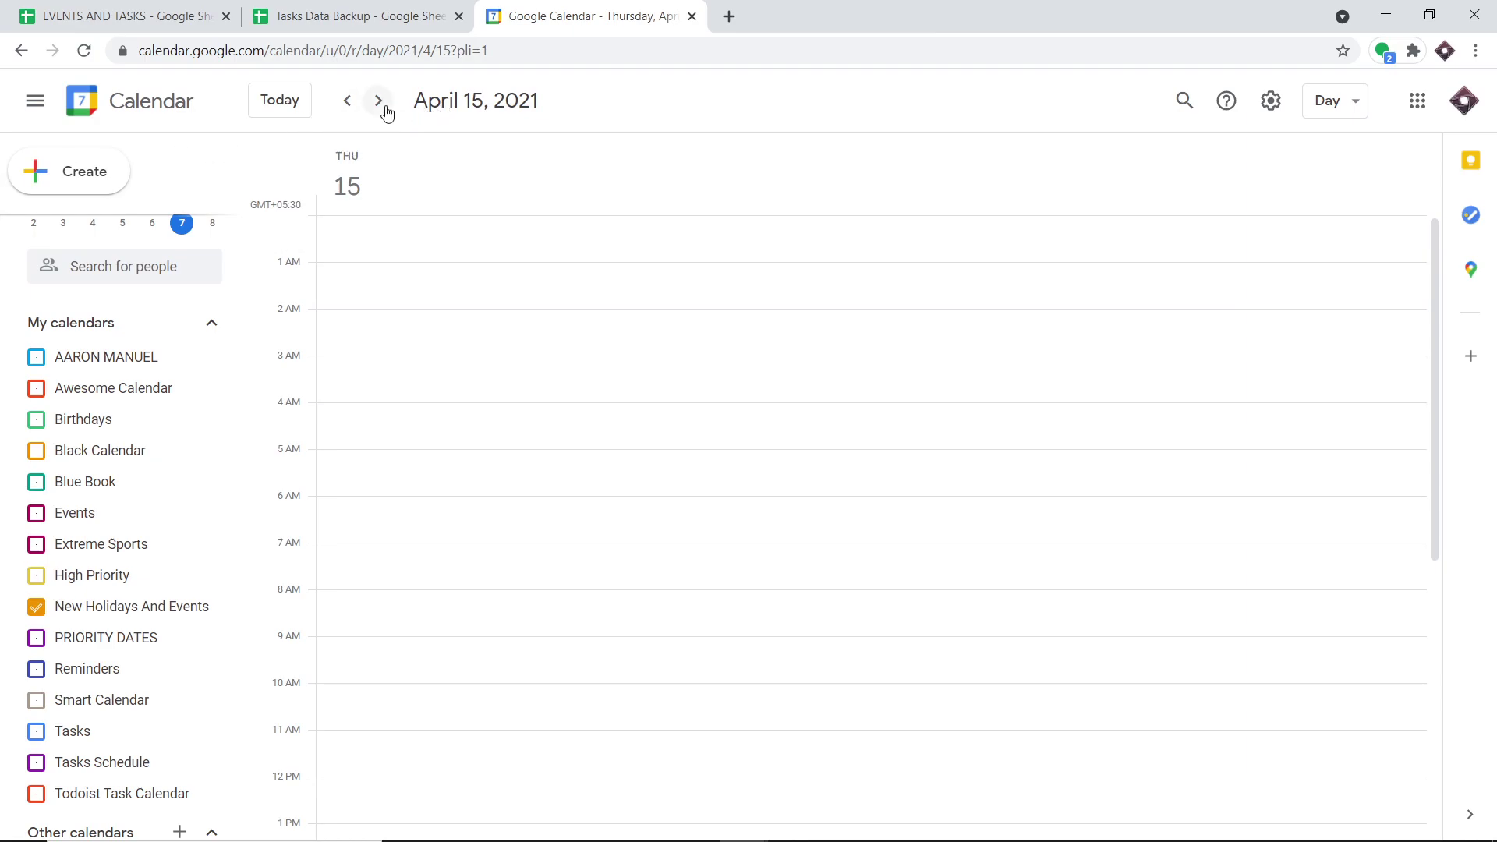
- Advance the calendar's day view to Tuesday, May 25, 2021
click(384, 108)
click(383, 110)
click(383, 111)
click(382, 112)
click(379, 114)
click(379, 117)
click(379, 115)
click(379, 114)
click(379, 115)
click(380, 114)
click(381, 115)
click(382, 115)
click(383, 110)
click(383, 110)
click(382, 109)
click(382, 110)
click(382, 110)
click(382, 110)
click(382, 110)
click(381, 110)
click(382, 110)
click(381, 109)
click(382, 109)
click(381, 110)
click(381, 110)
click(382, 110)
click(381, 110)
click(382, 109)
click(382, 110)
click(382, 110)
click(382, 110)
click(382, 110)
click(382, 110)
click(382, 109)
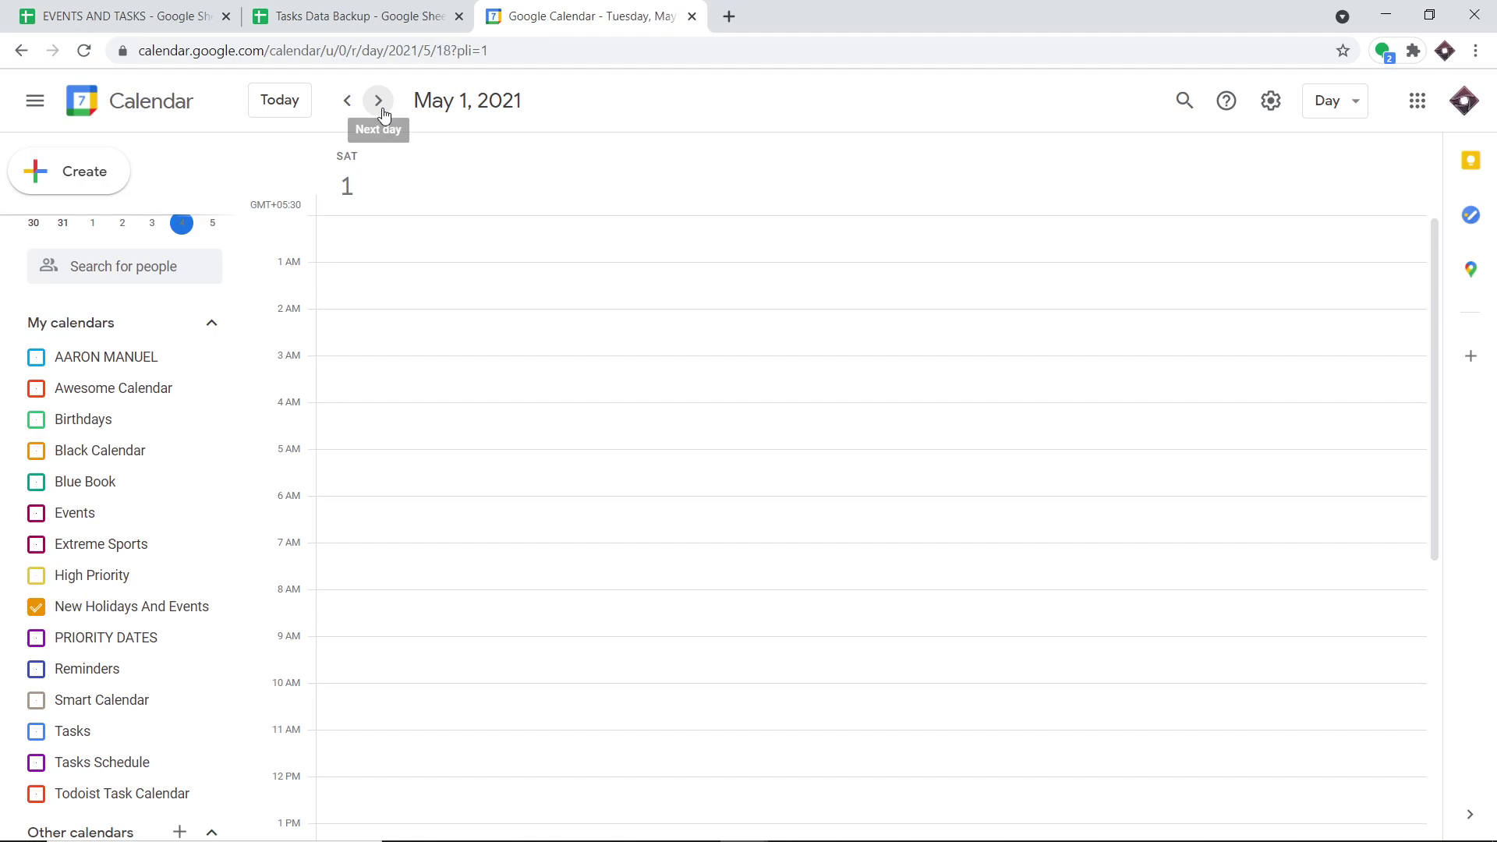
click(382, 110)
click(382, 110)
click(382, 110)
click(382, 110)
click(382, 110)
click(382, 110)
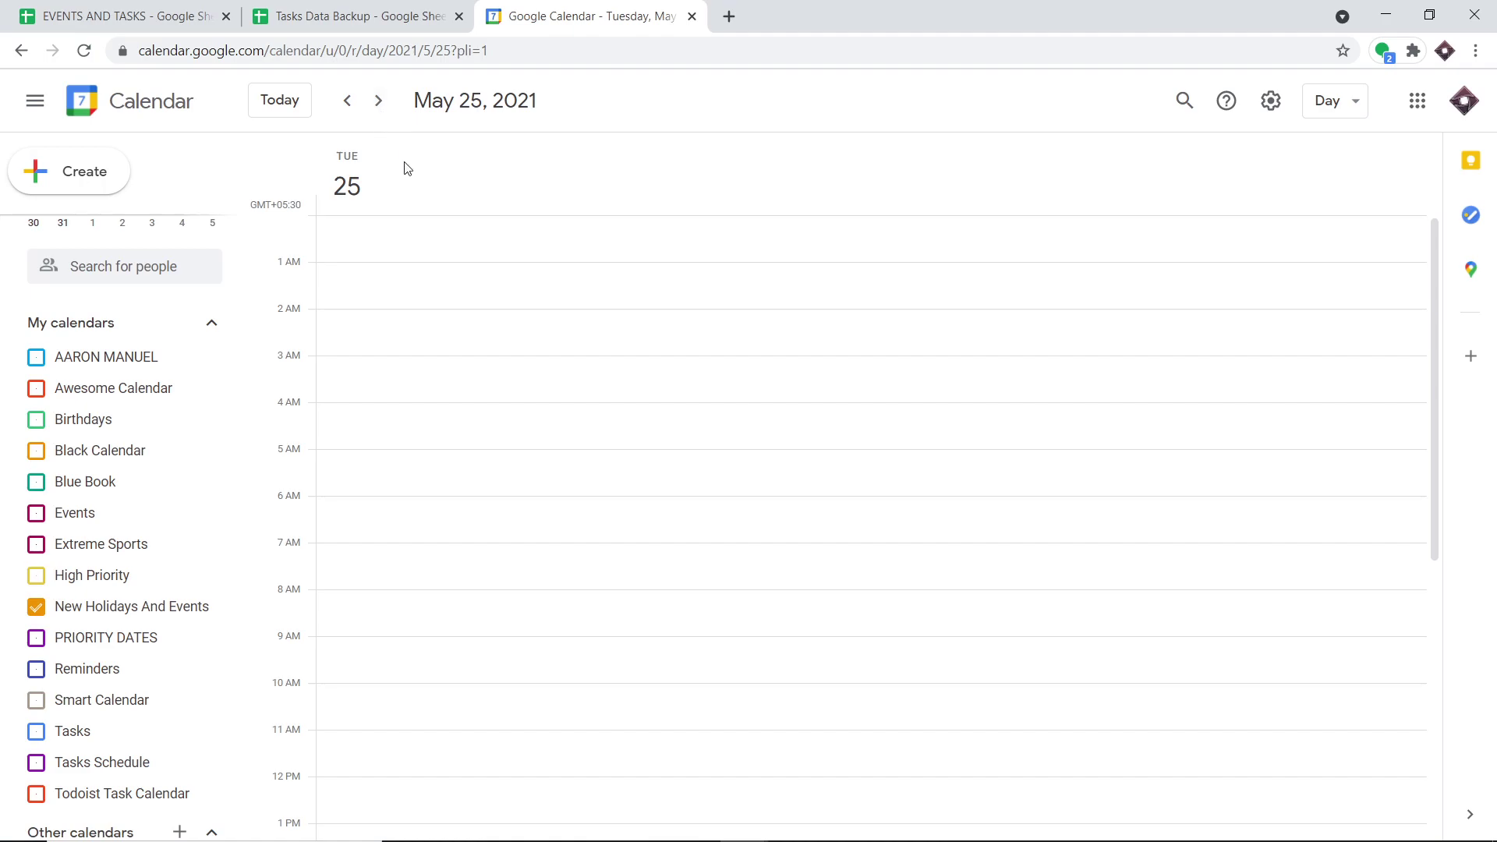
- Create and save a May 25 event from 12:30 to 1:30am titled "The Windows 8 UPGRADE" with the description "Windows 8 is slow"
click(402, 256)
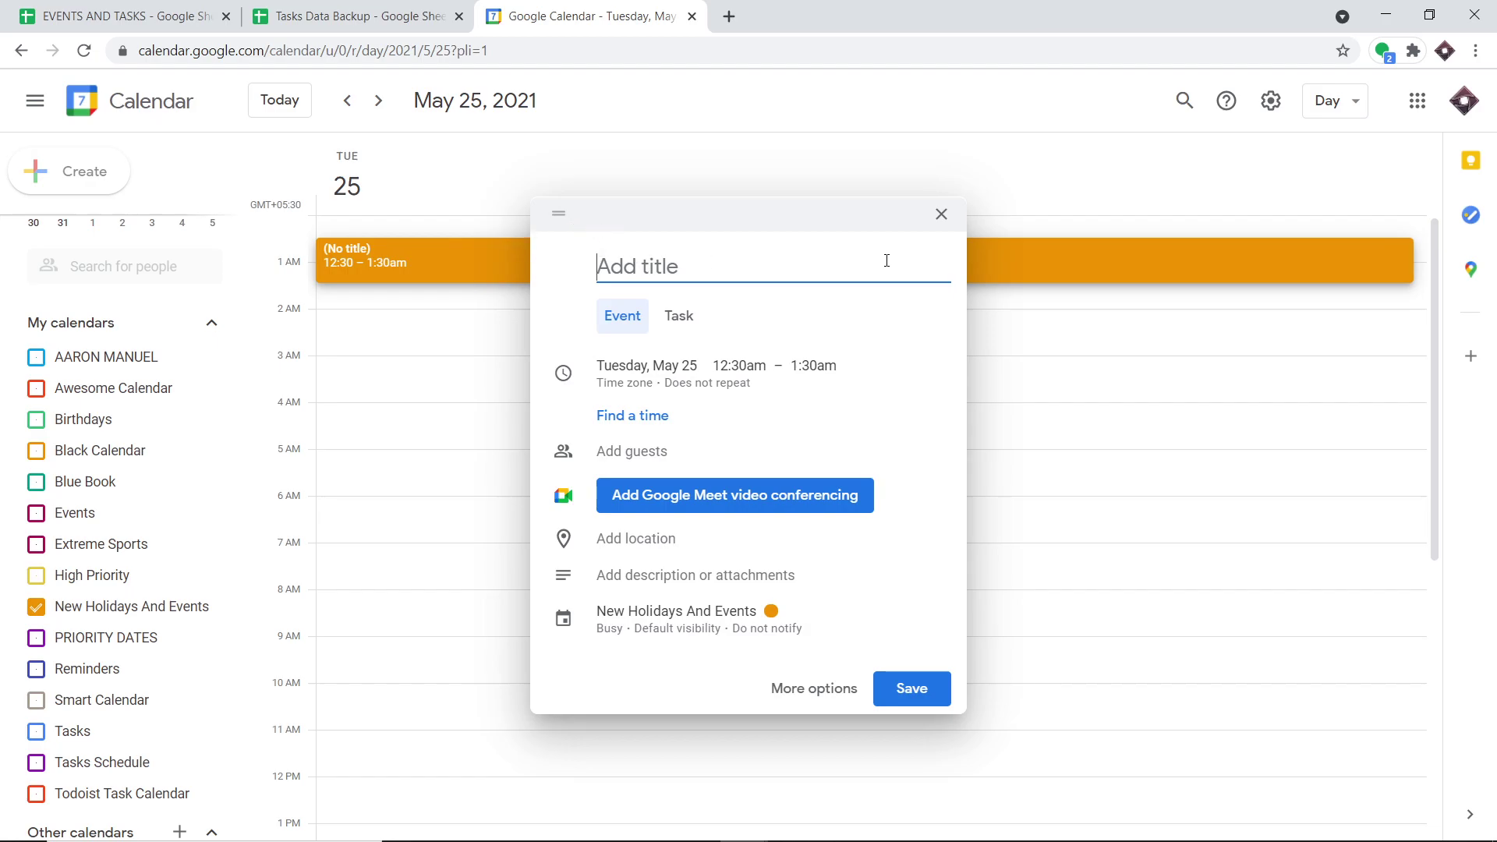
text(The Windows )
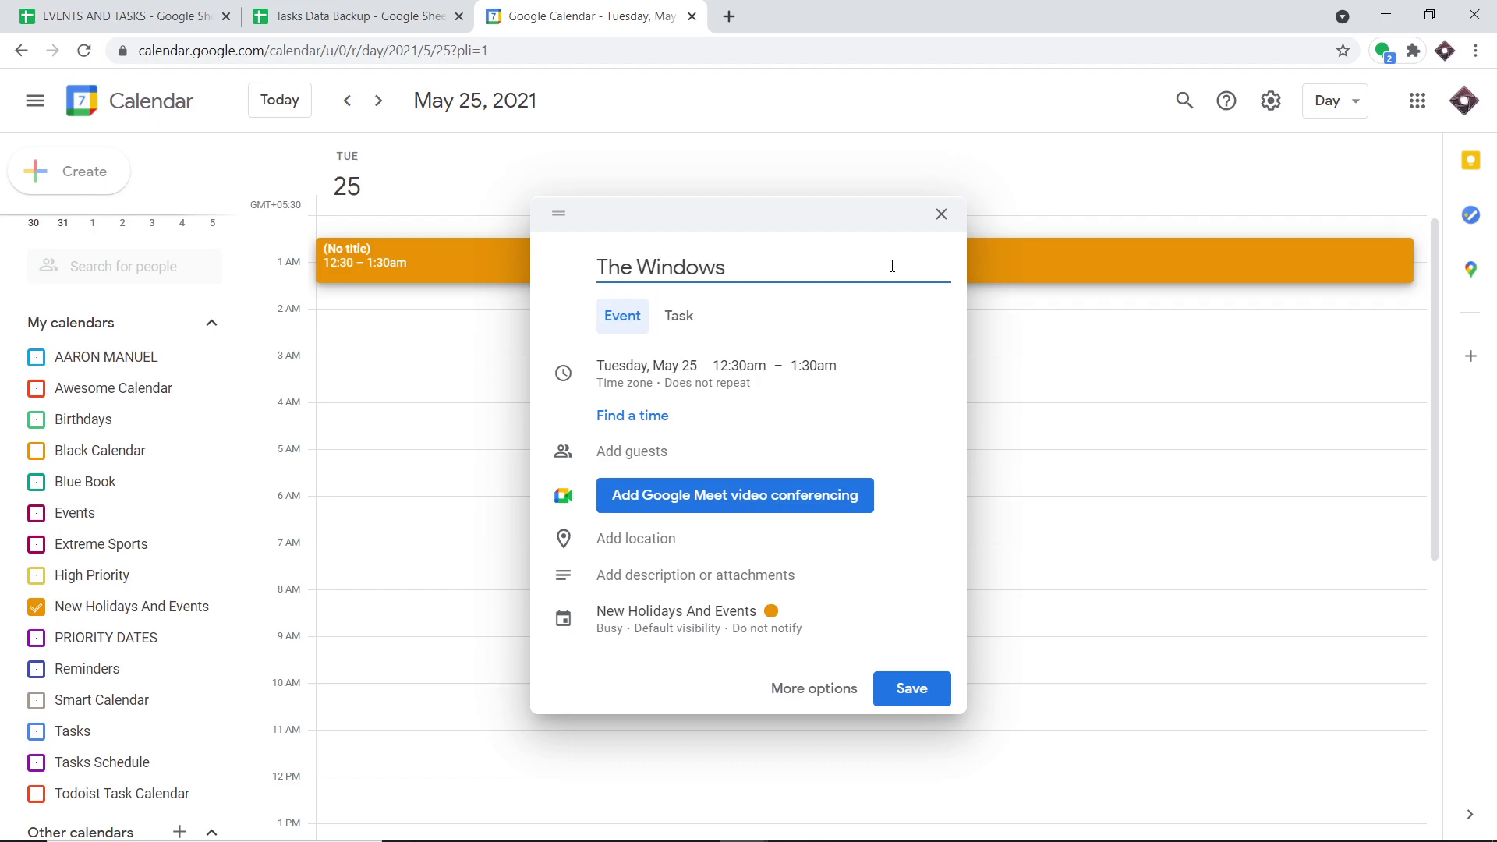
text(8 UPGRADE)
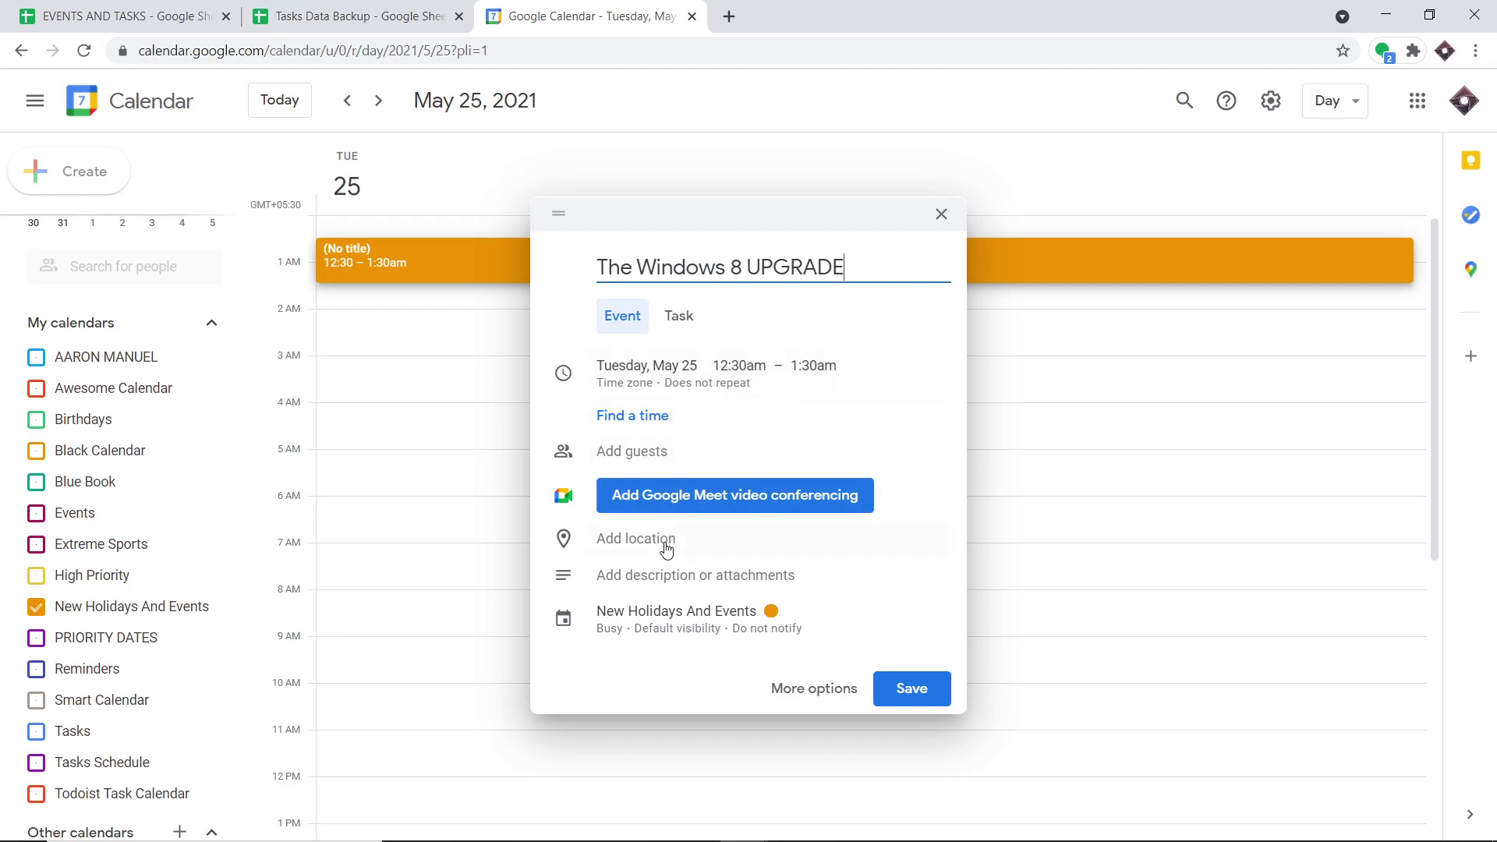
click(661, 586)
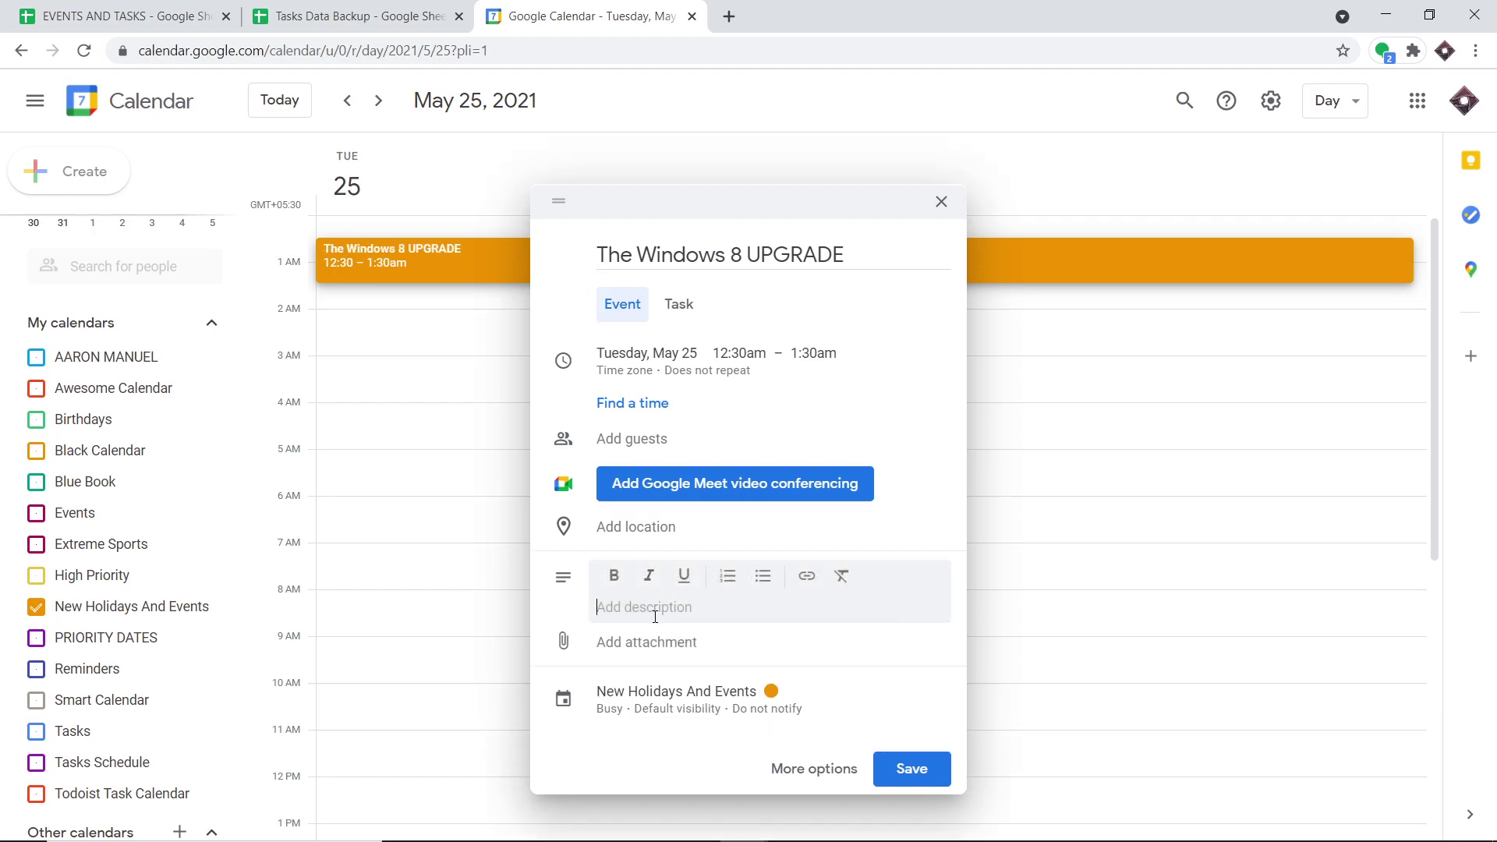
text(Wind)
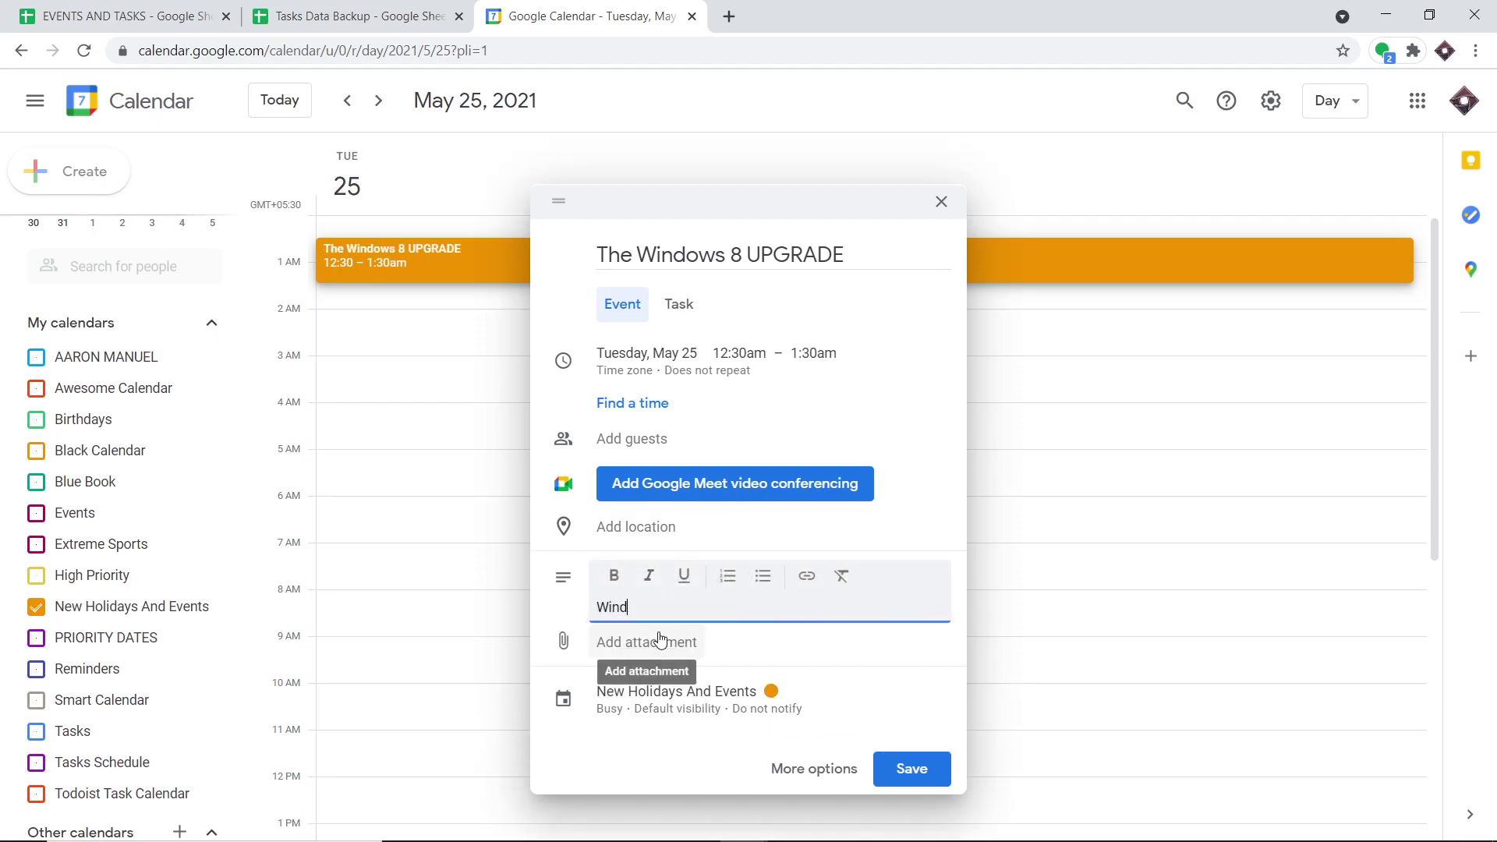
text(ows 8 is slow)
click(926, 769)
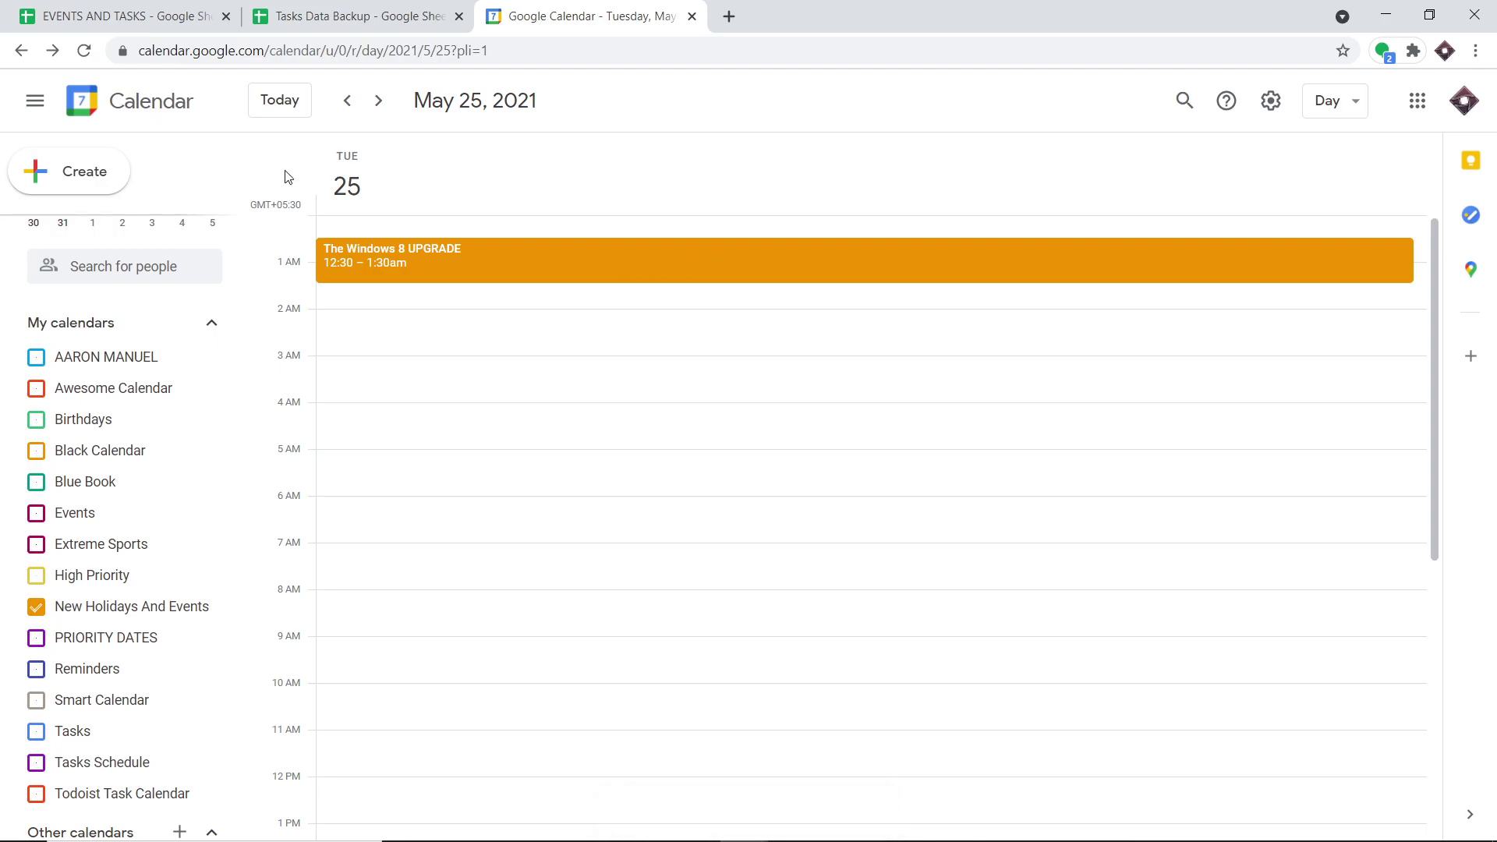
- Switch to the EVENTS AND TASKS spreadsheet, reload it, and examine the new event's summary, description, start date and due date in row 4
click(168, 13)
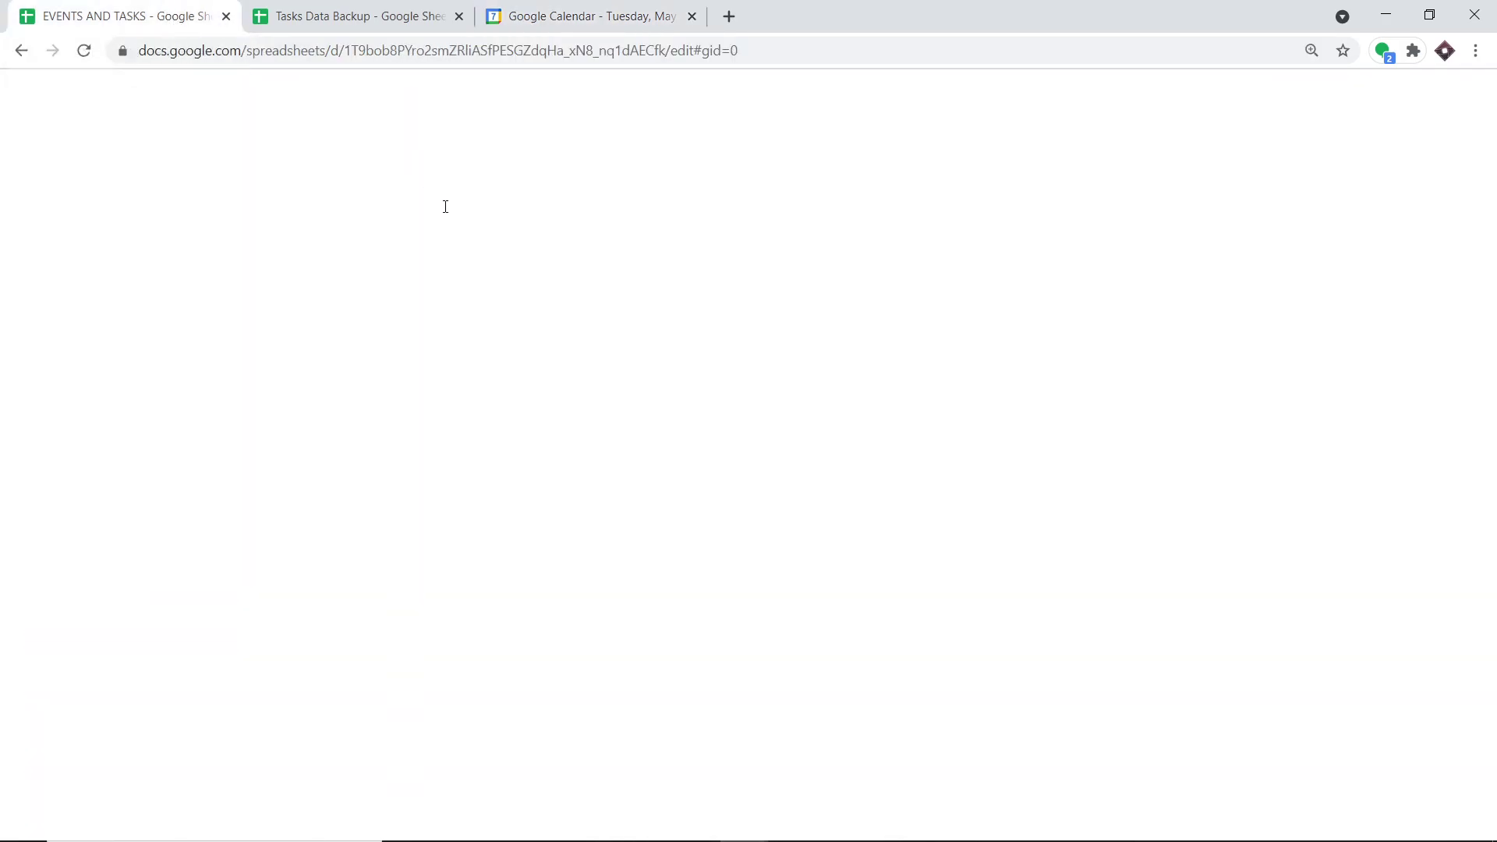
click(80, 59)
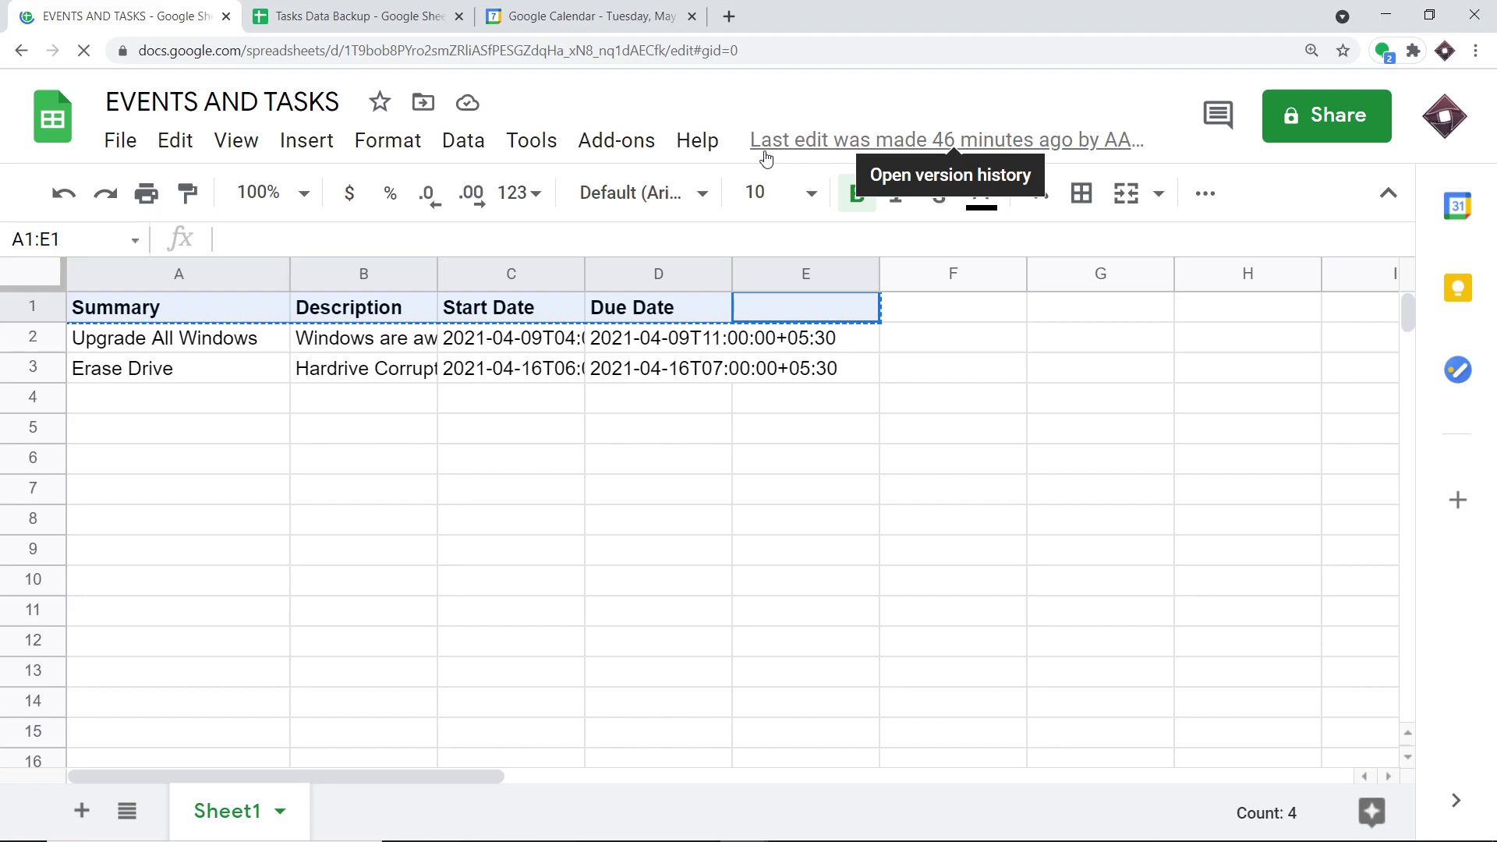
text(+)
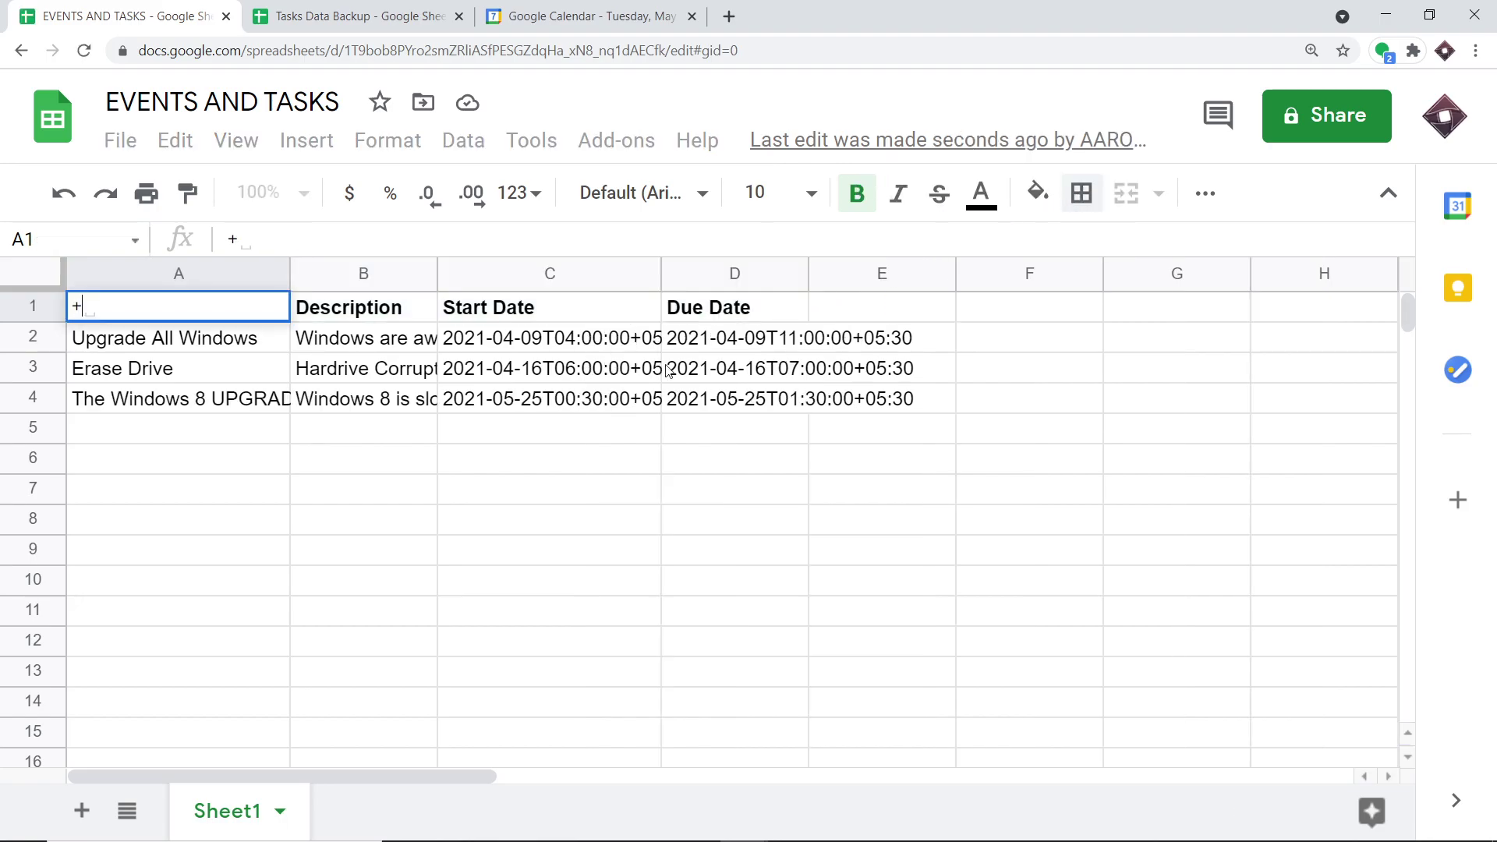
click(216, 416)
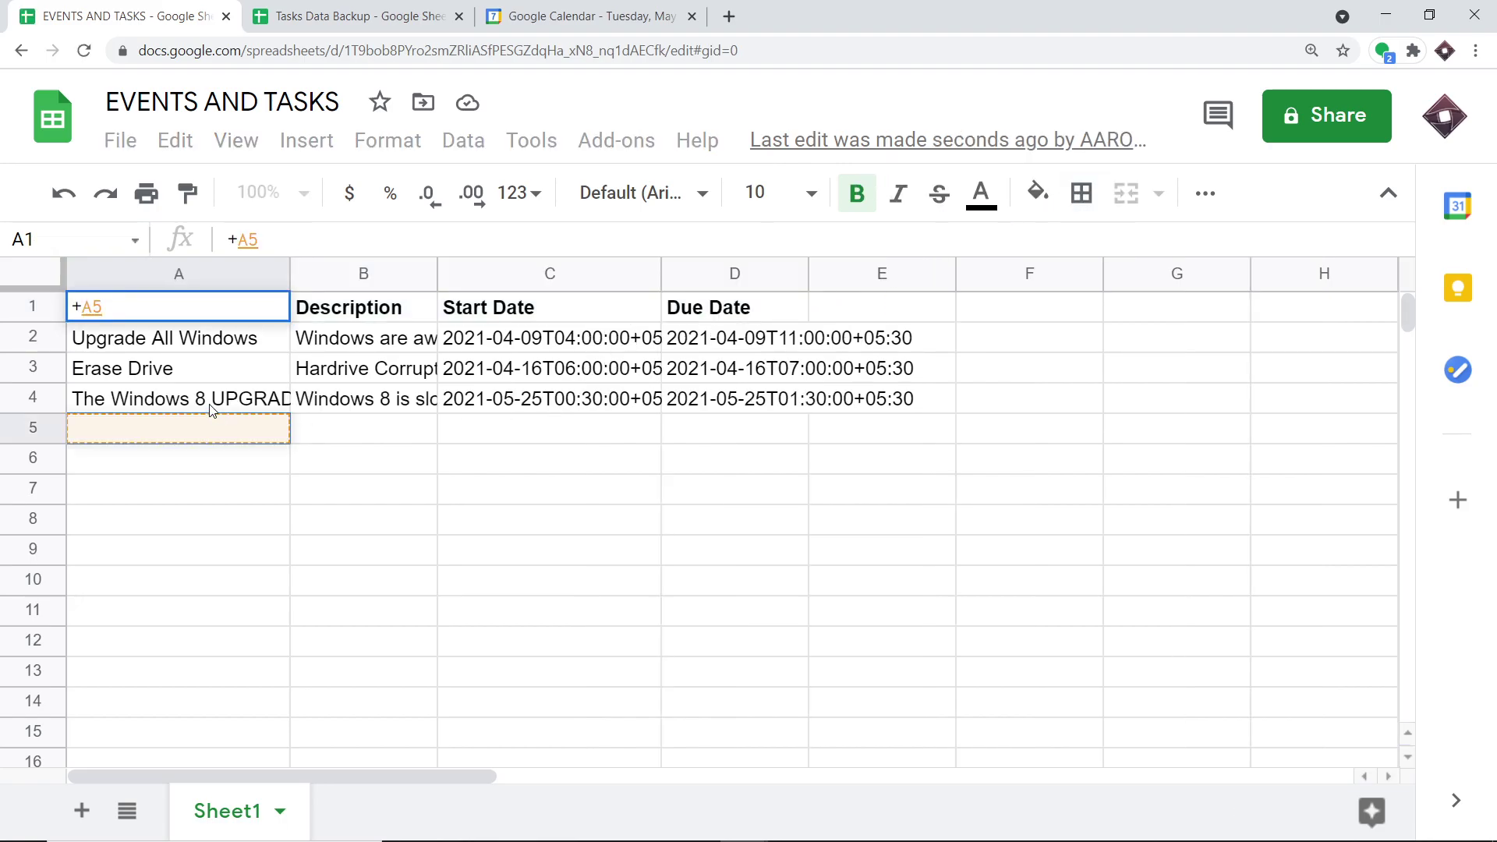
click(210, 411)
click(350, 402)
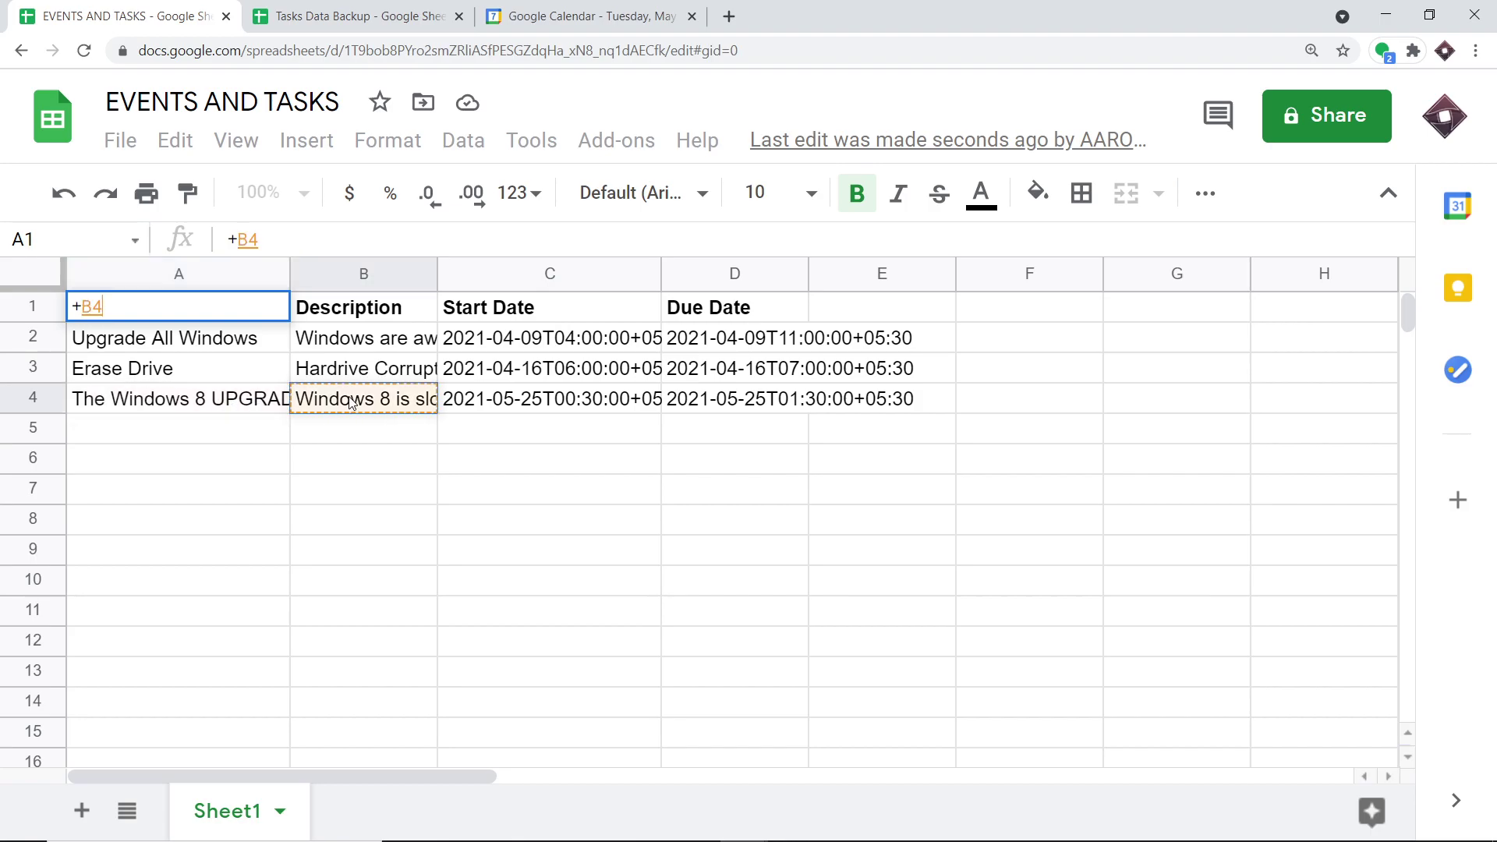
click(508, 407)
click(724, 401)
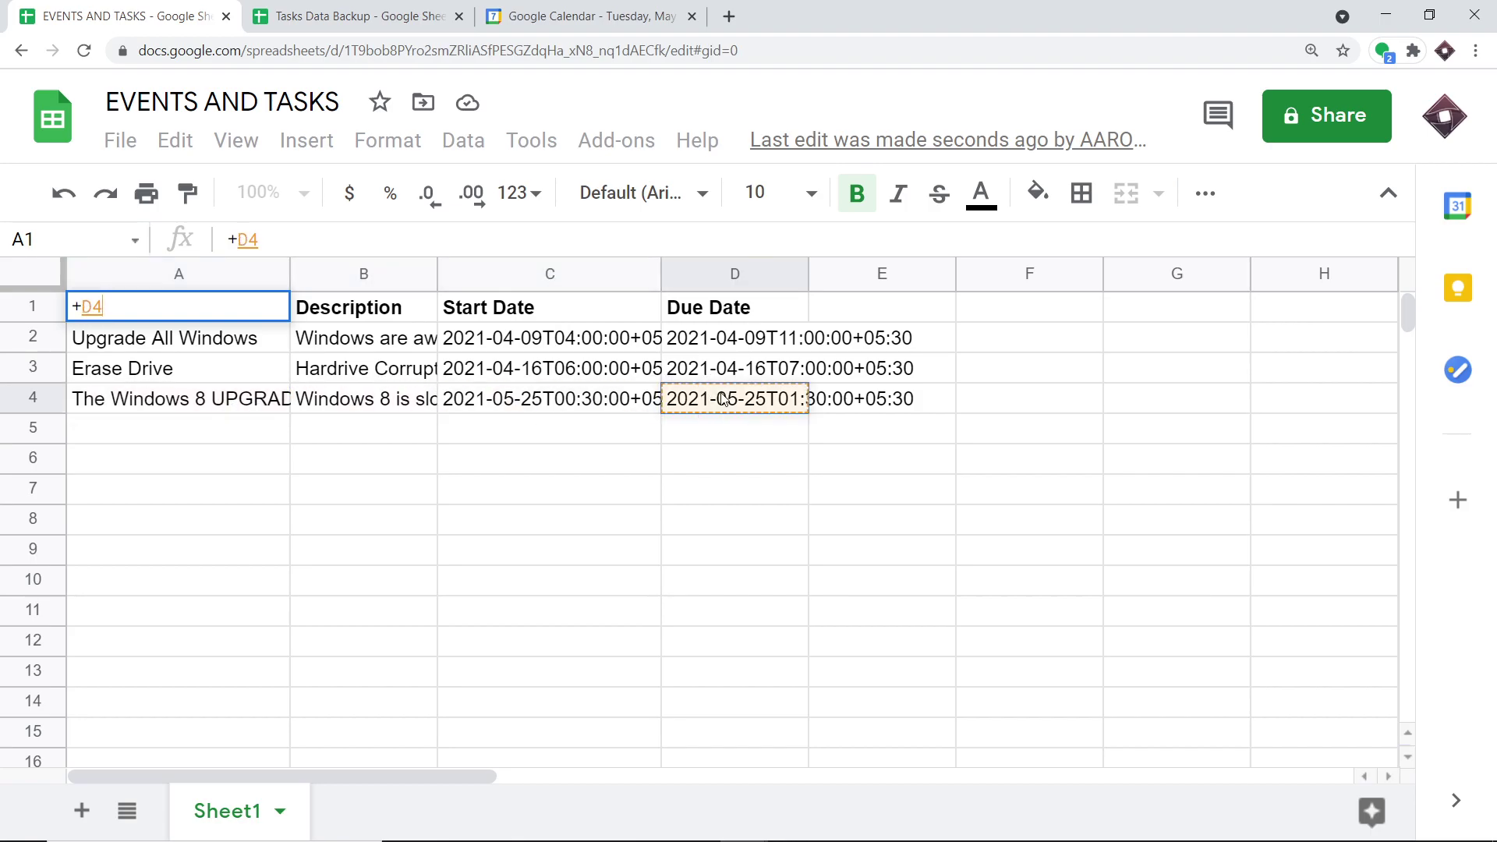
- Open pabbly.com in a new browser tab and sign in to the account
click(513, 12)
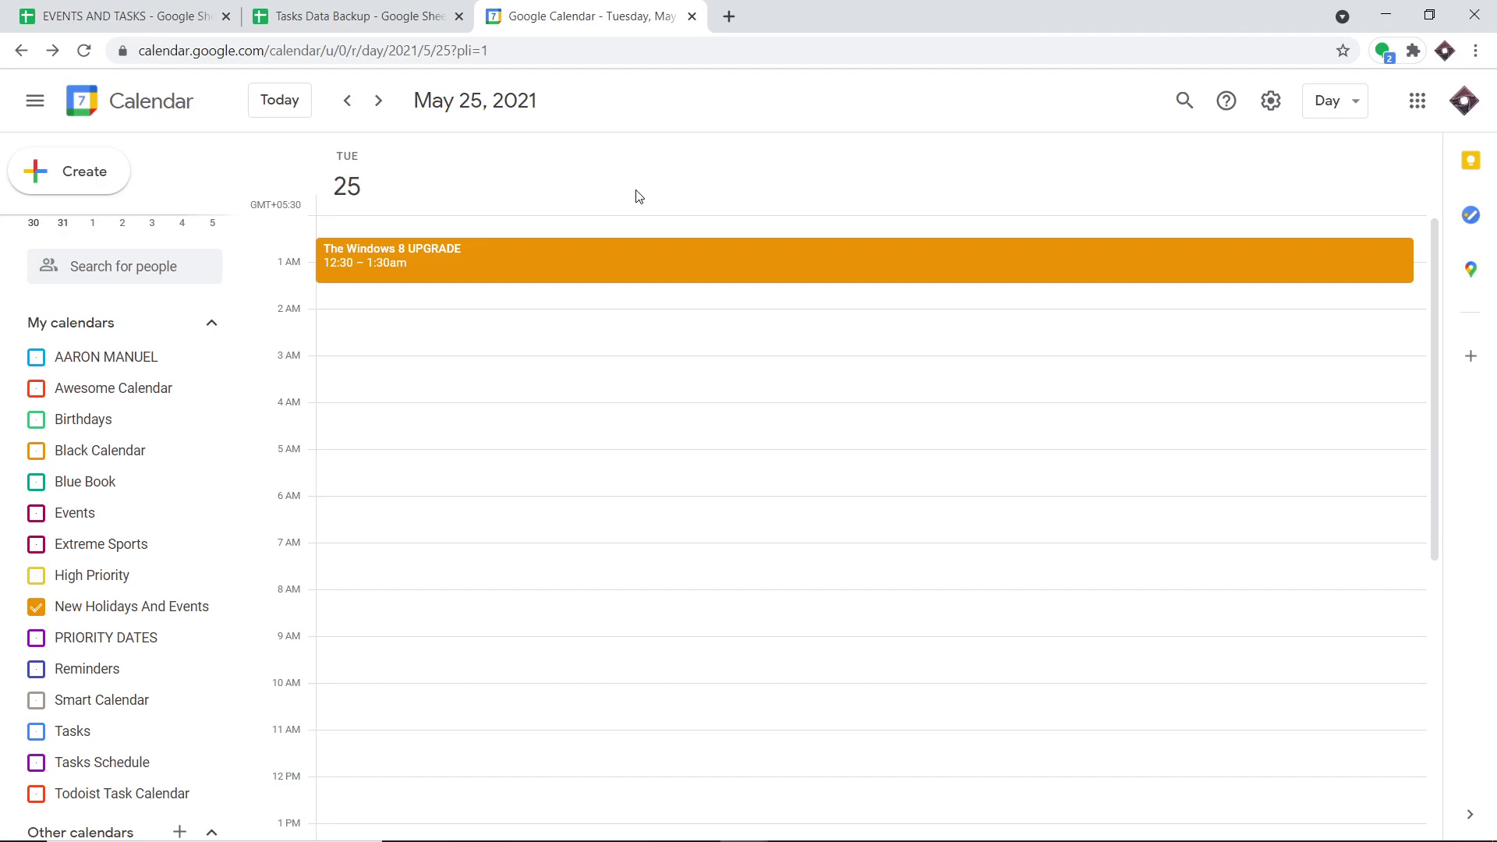
click(729, 16)
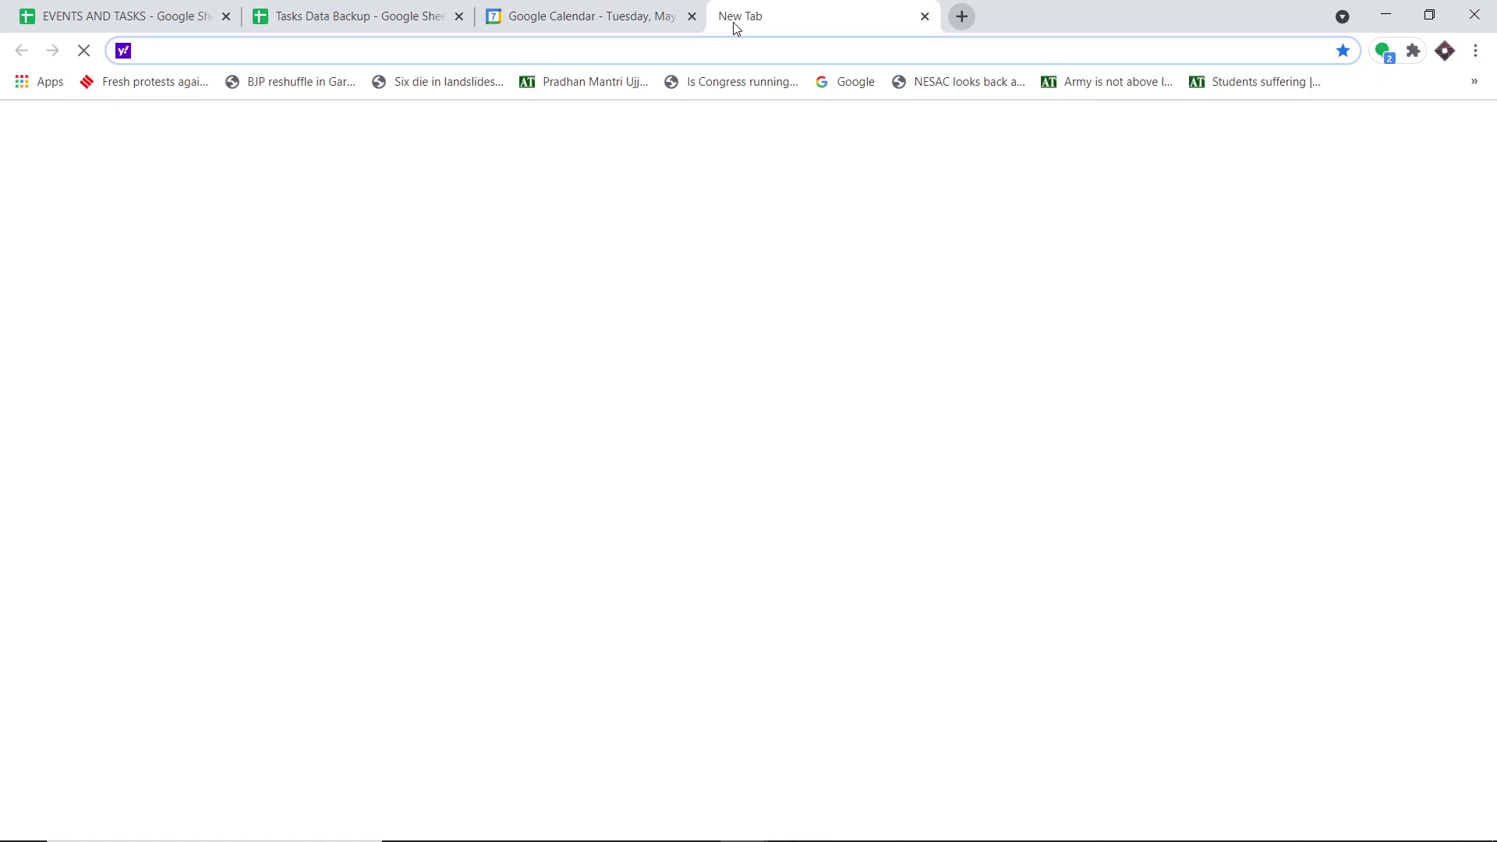
text(p)
key(Return)
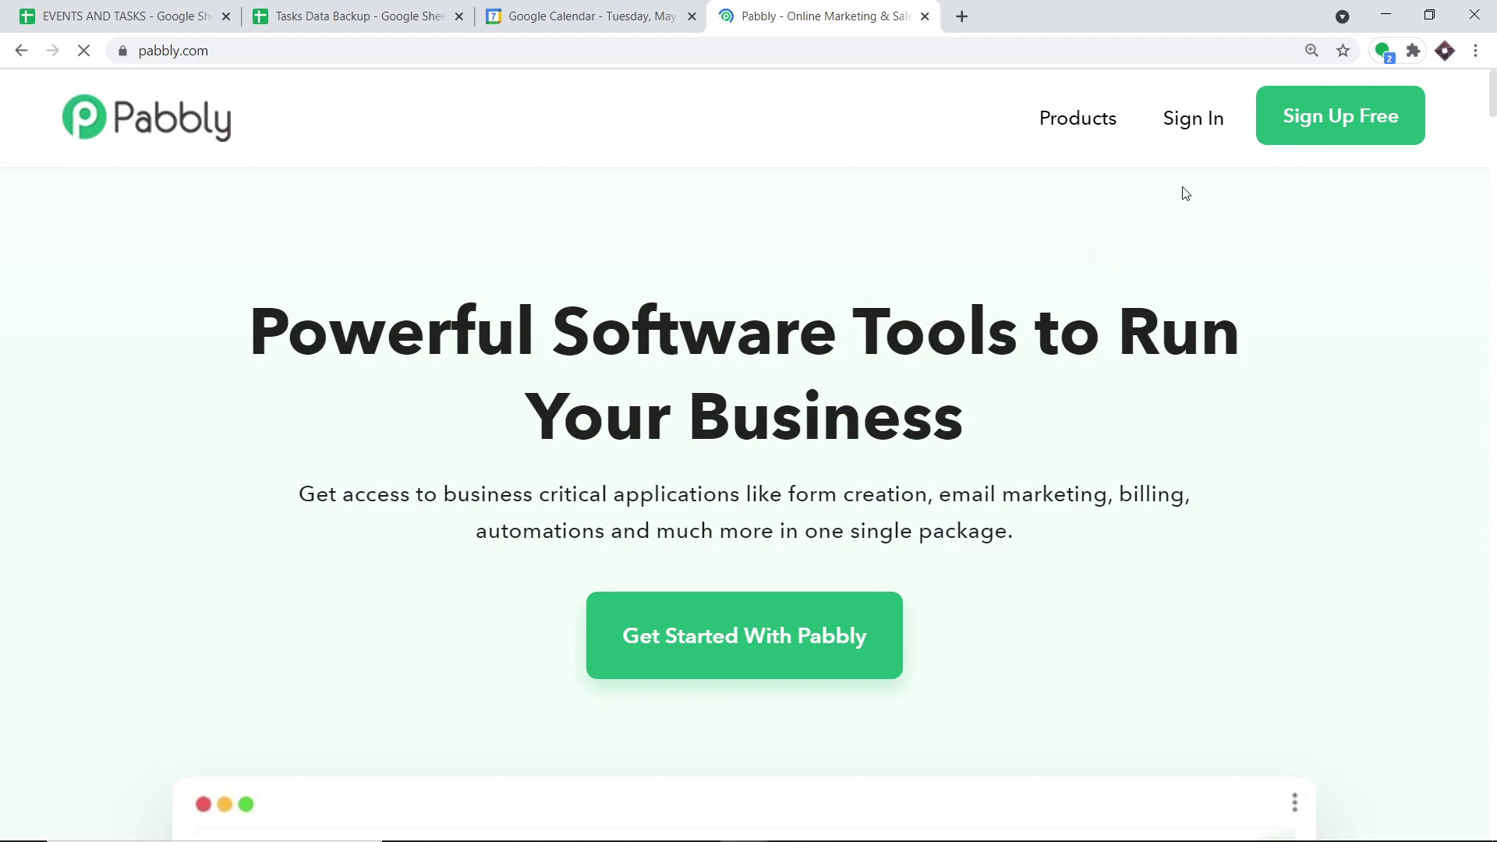
click(1197, 130)
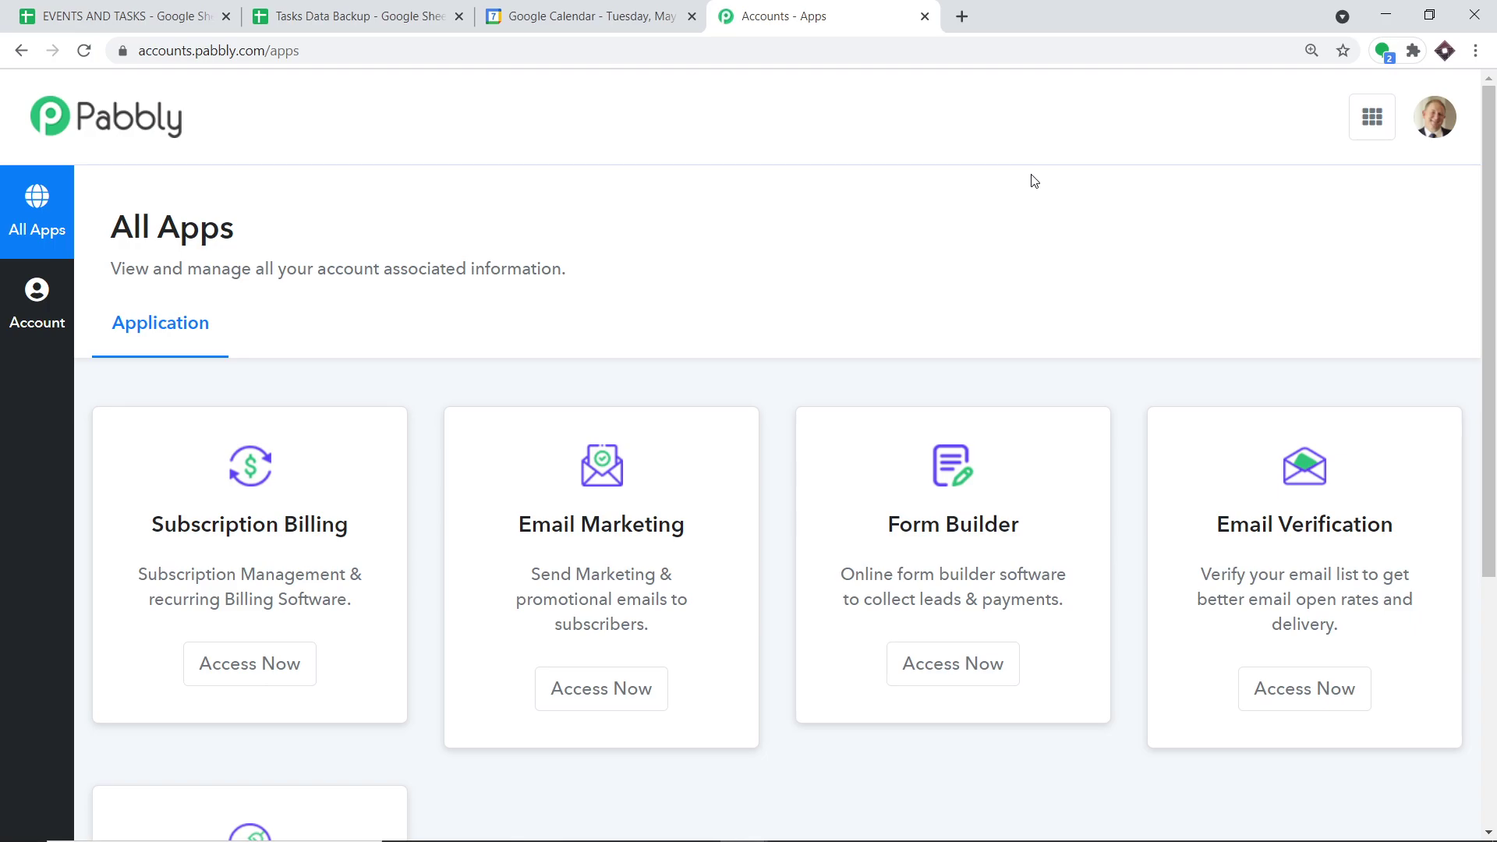
scroll(815, 337, down, 5)
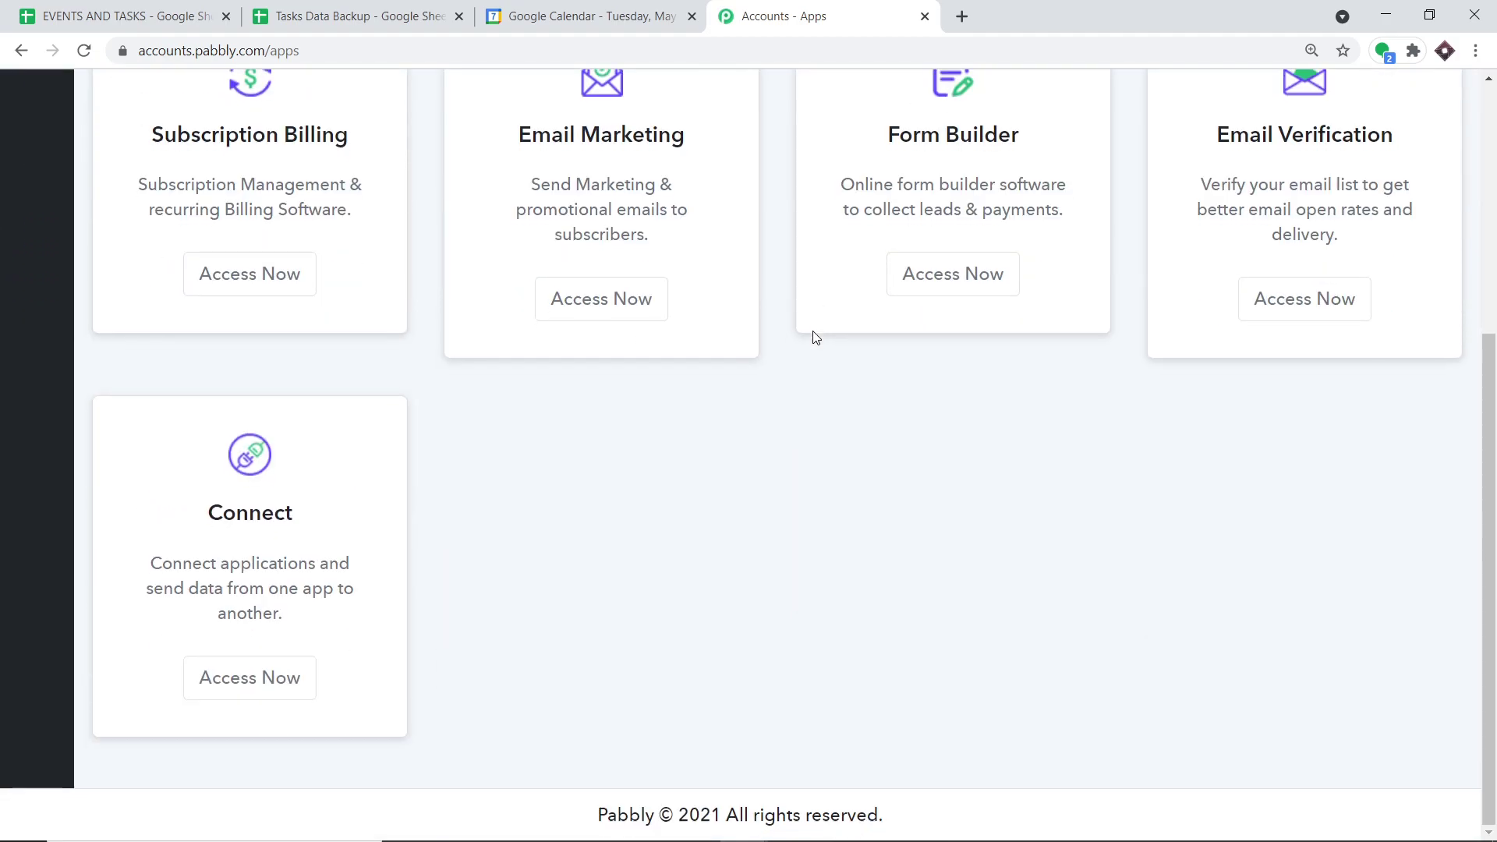
click(270, 679)
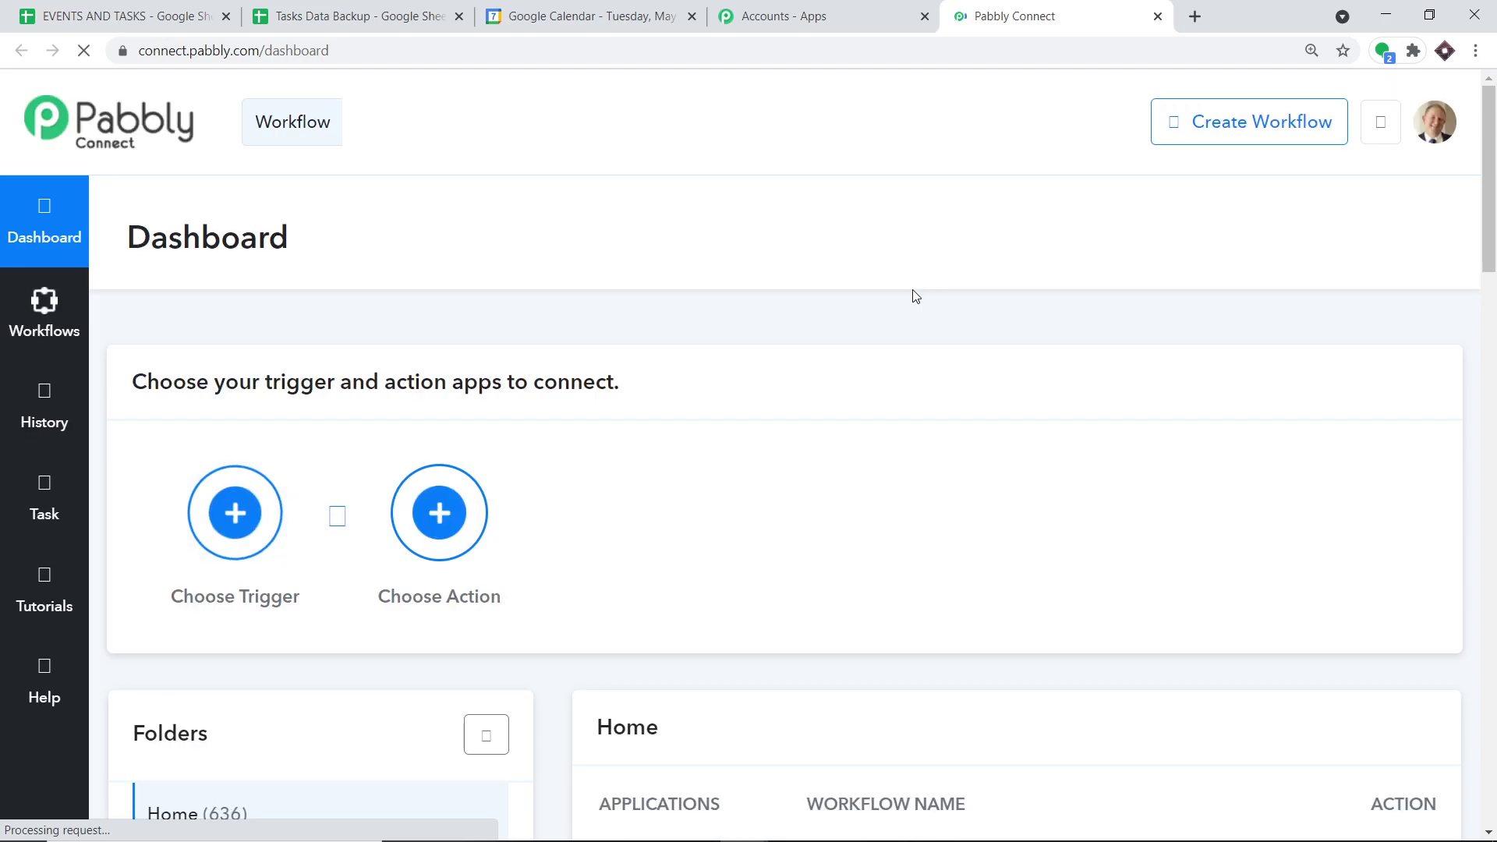
scroll(919, 267, down, 5)
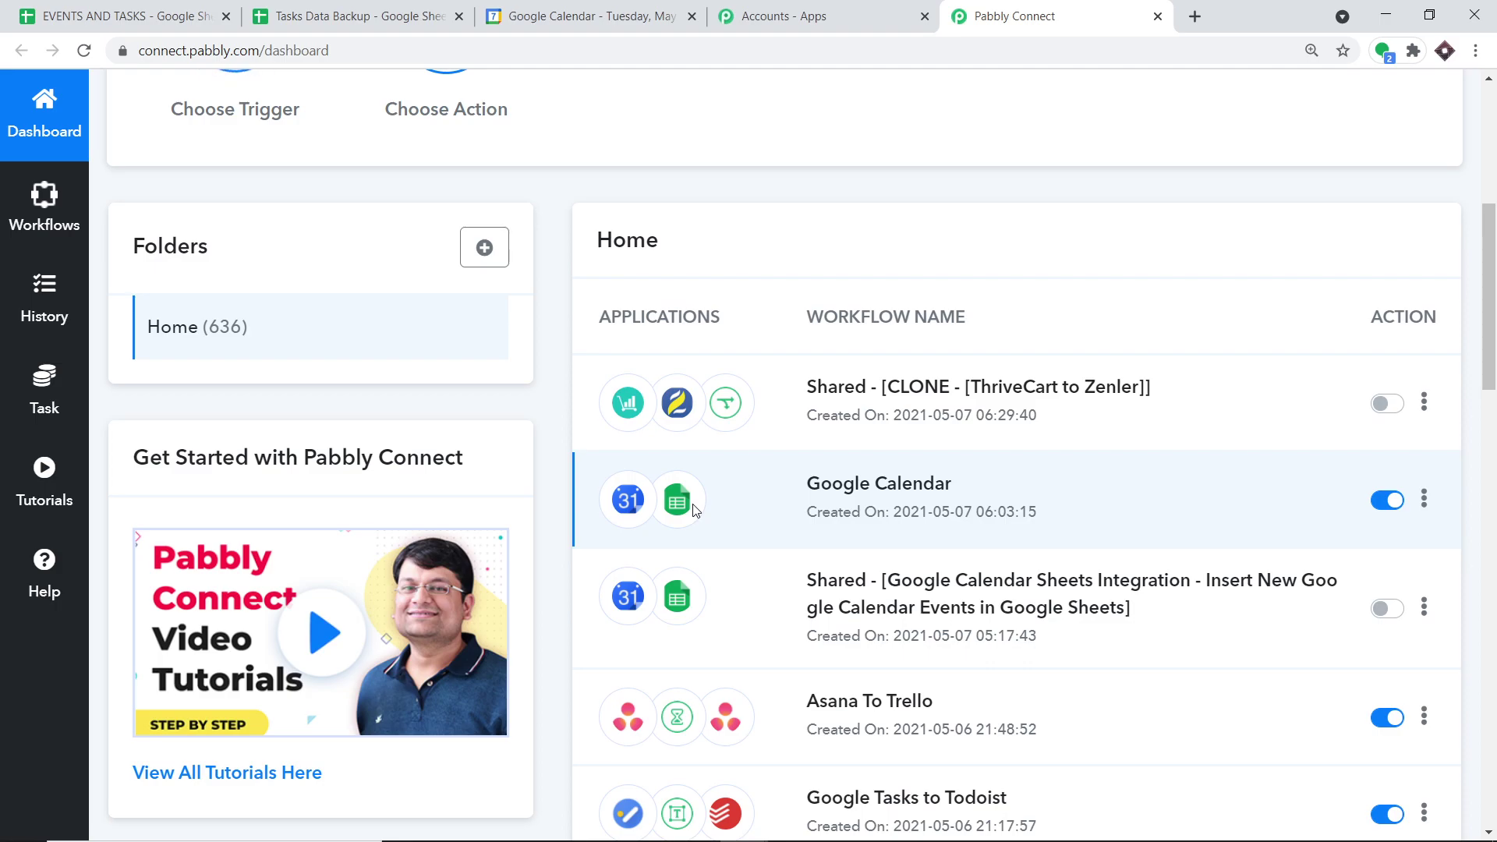
click(1385, 501)
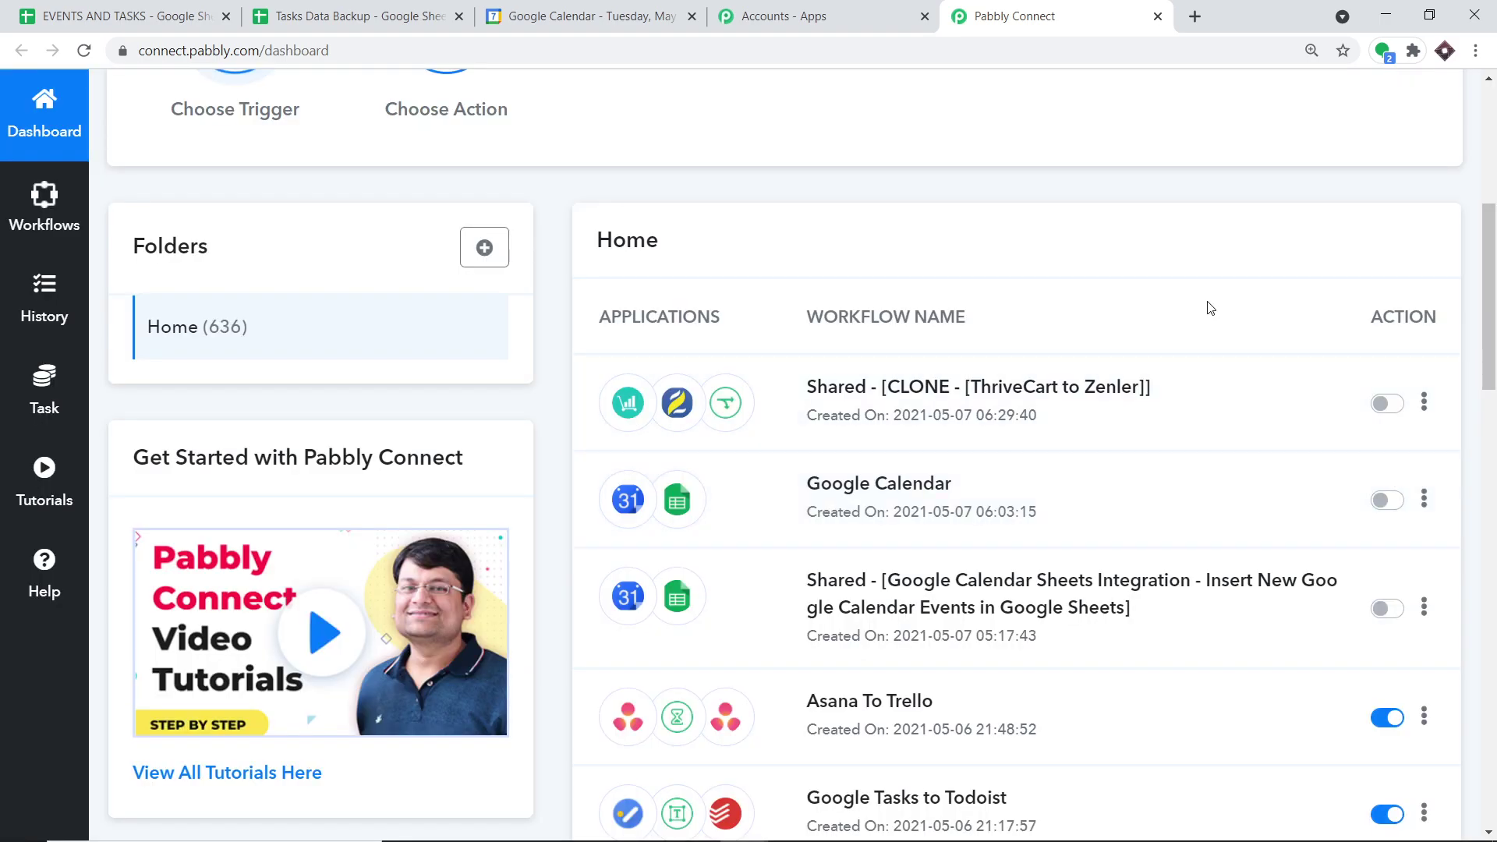
- Create a new workflow named "Google Calendar to Google Sheets"
scroll(1210, 308, up, 5)
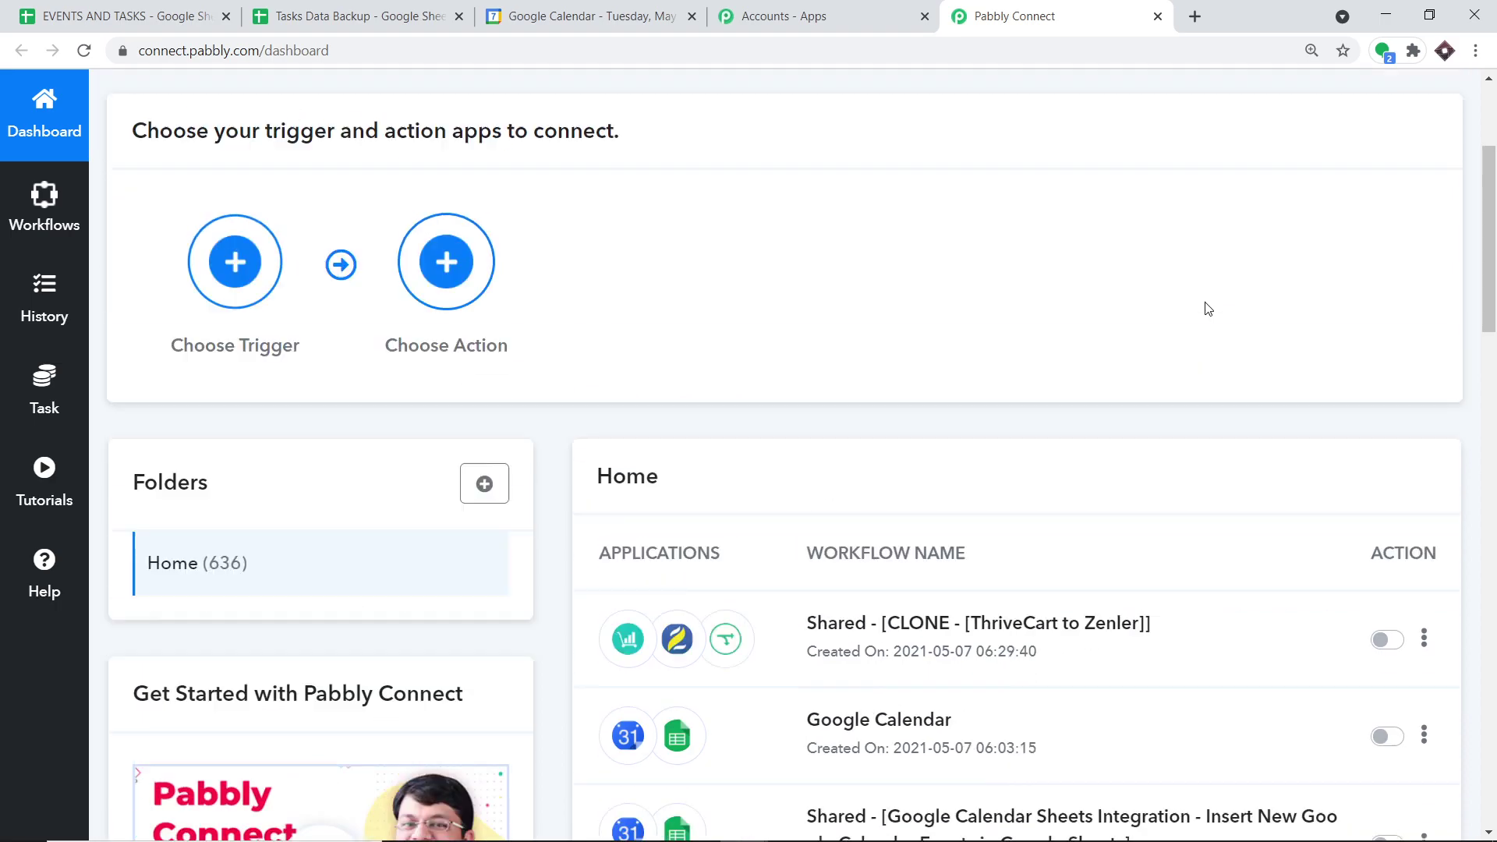
scroll(1217, 351, down, 9)
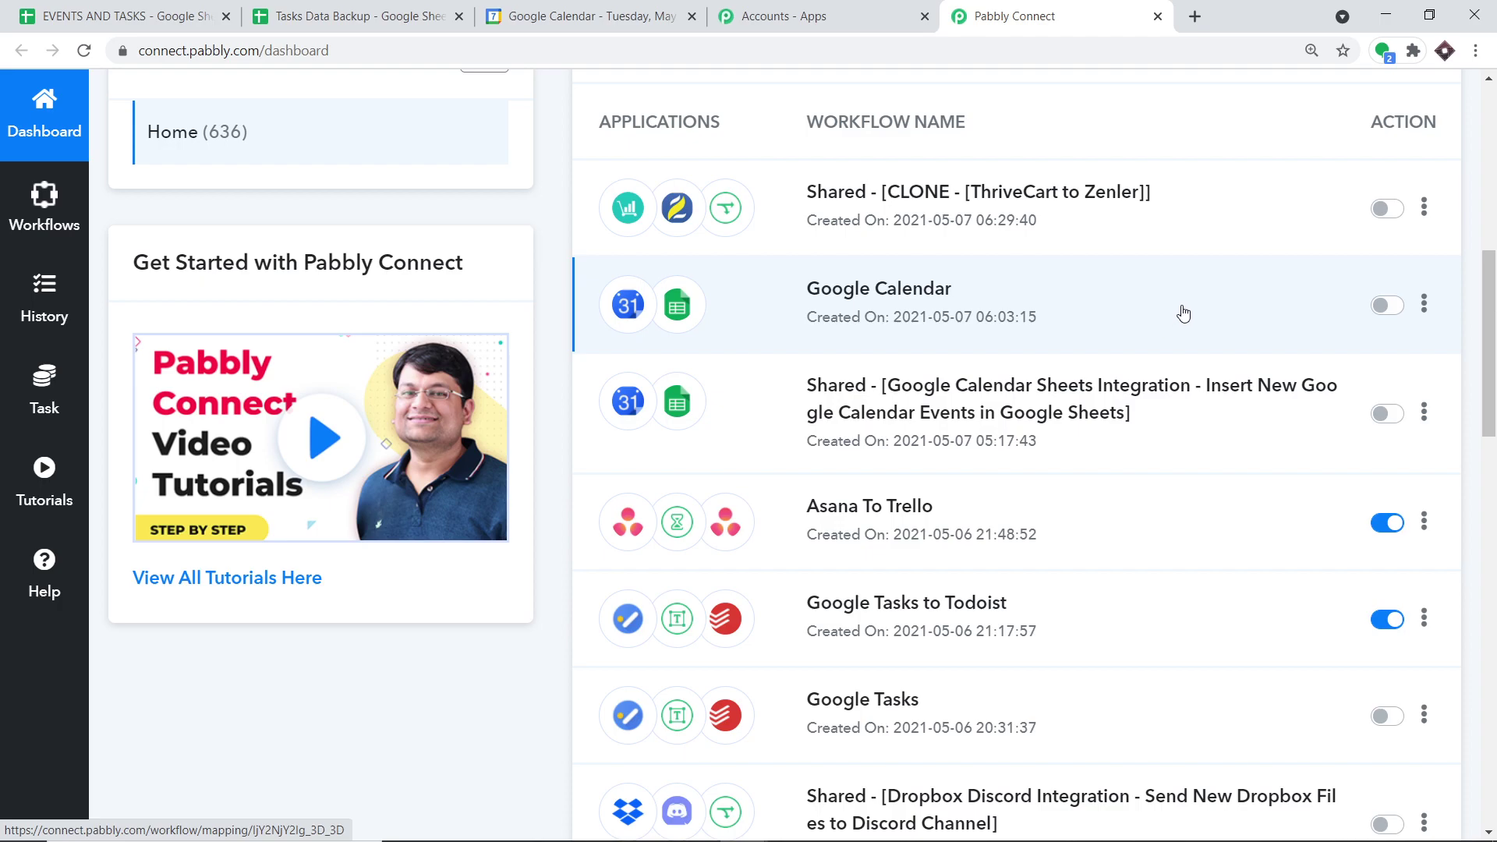
drag(1489, 327, 1494, 206)
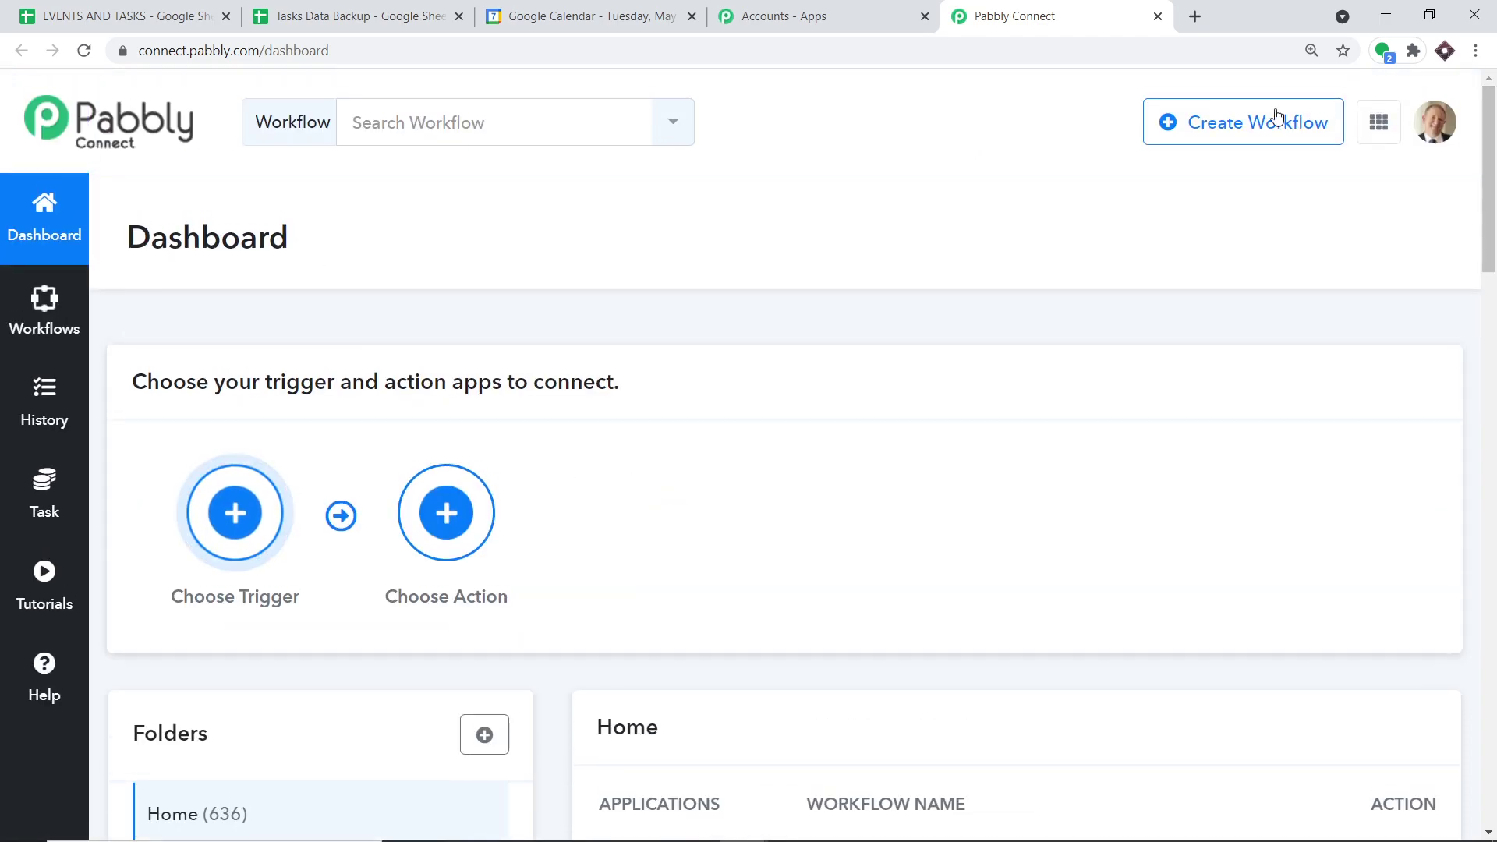
click(1210, 125)
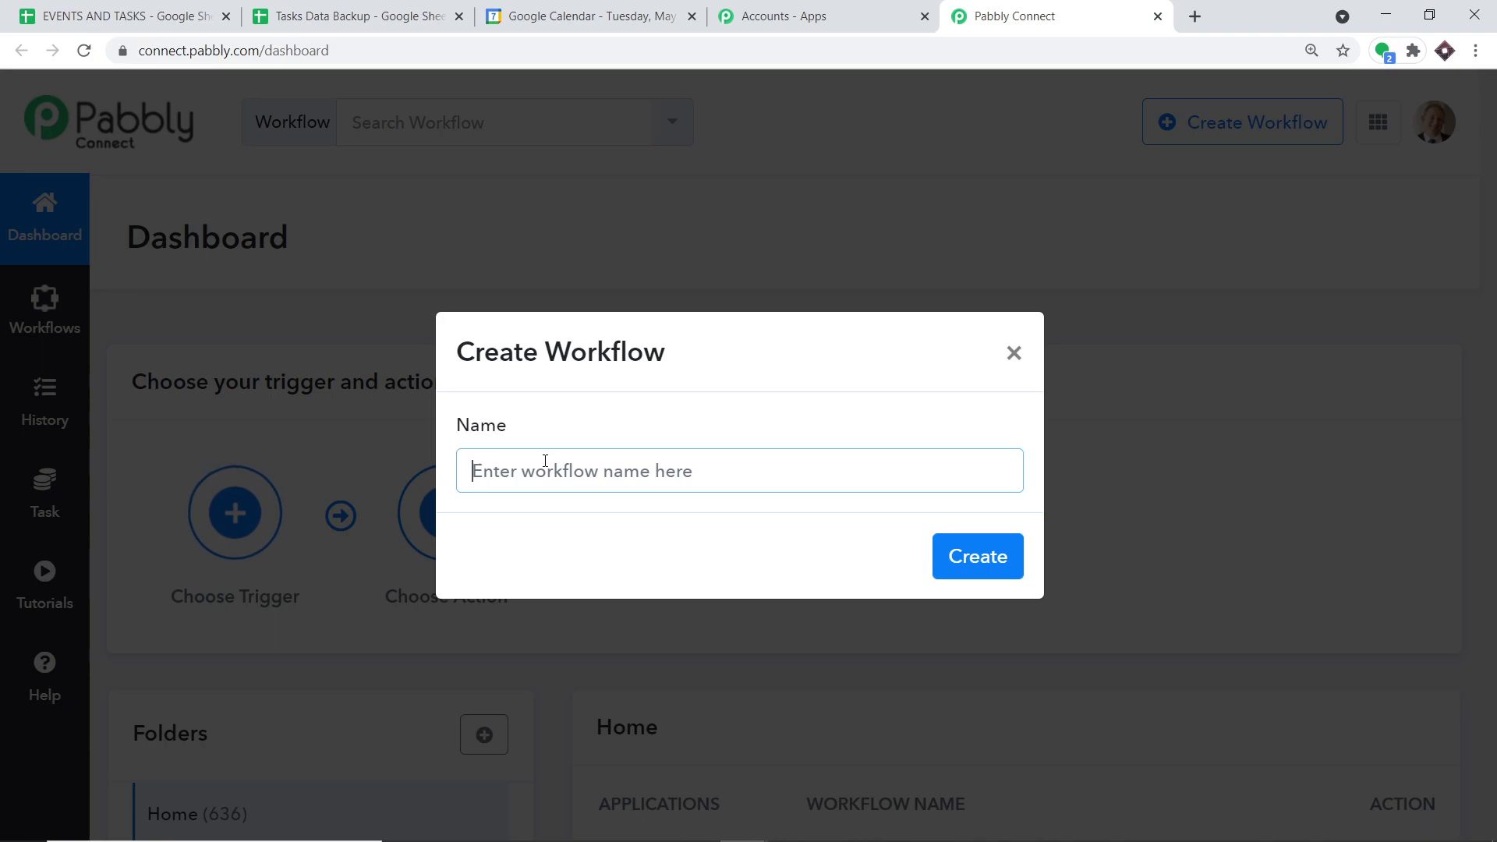
text(G)
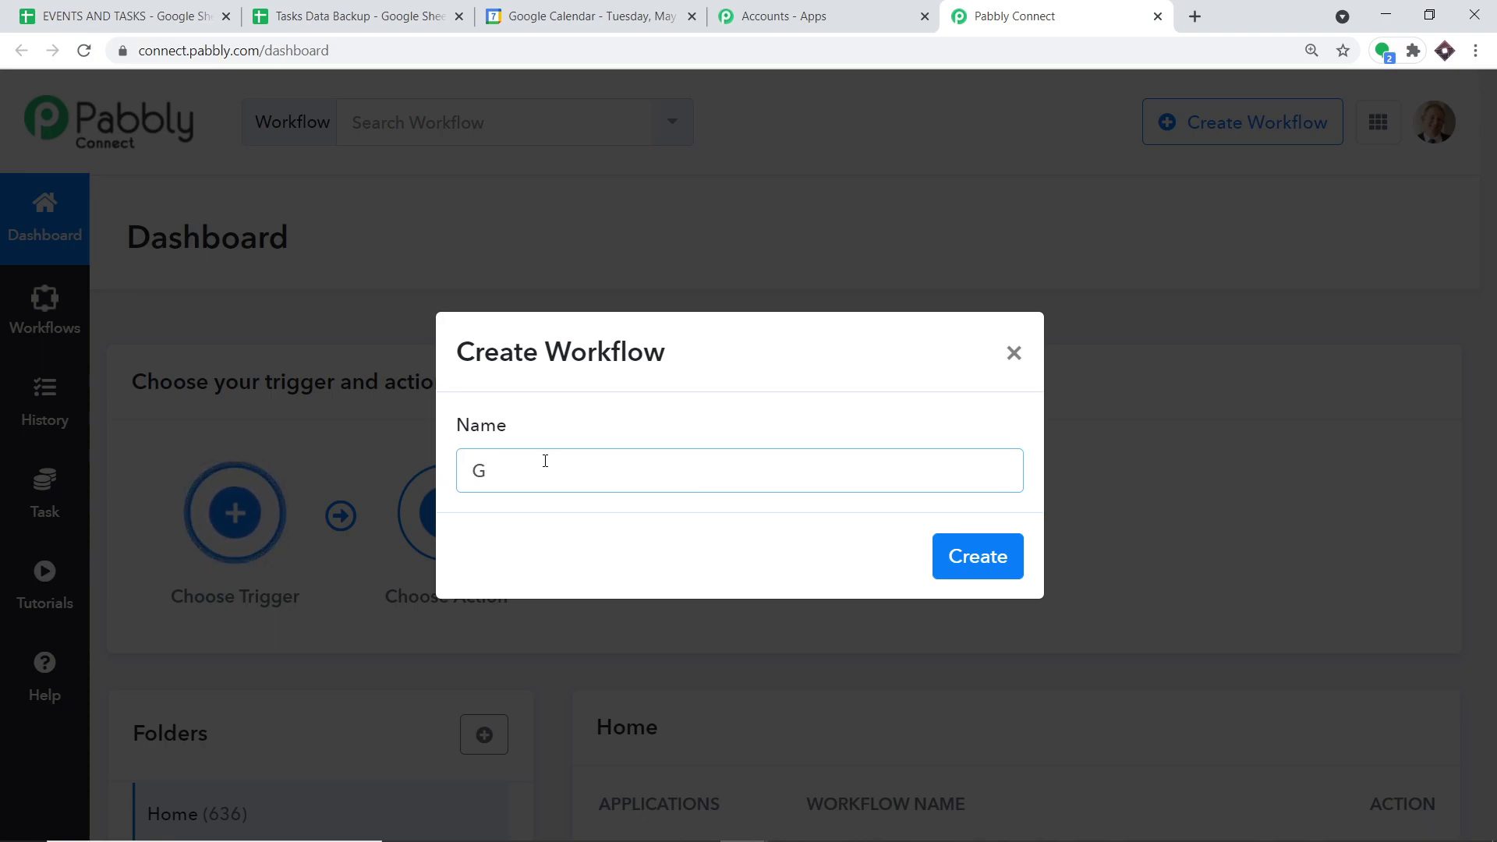
text(oogle Ca)
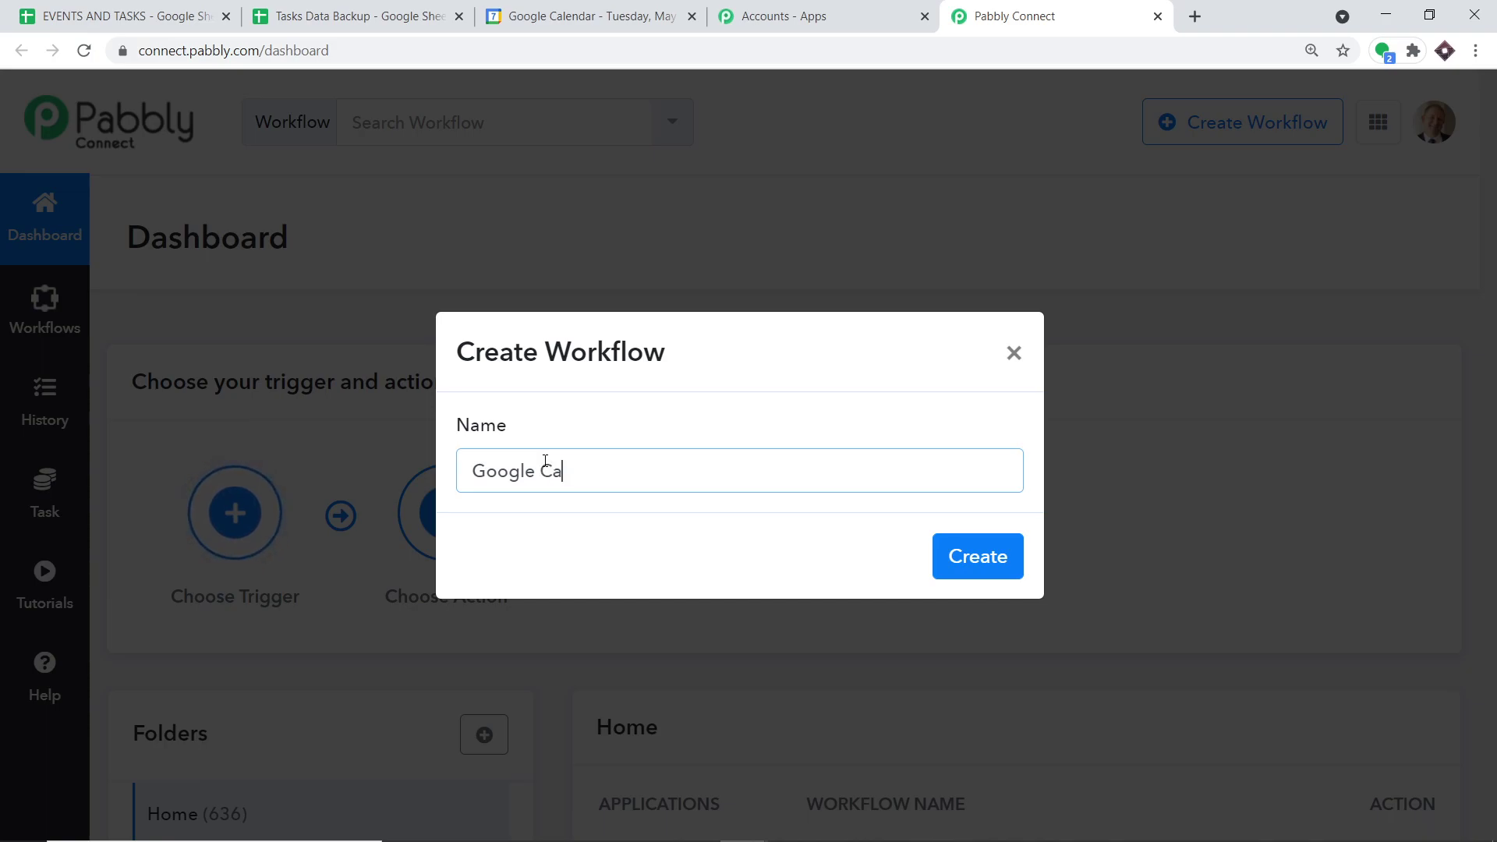
text(lendar)
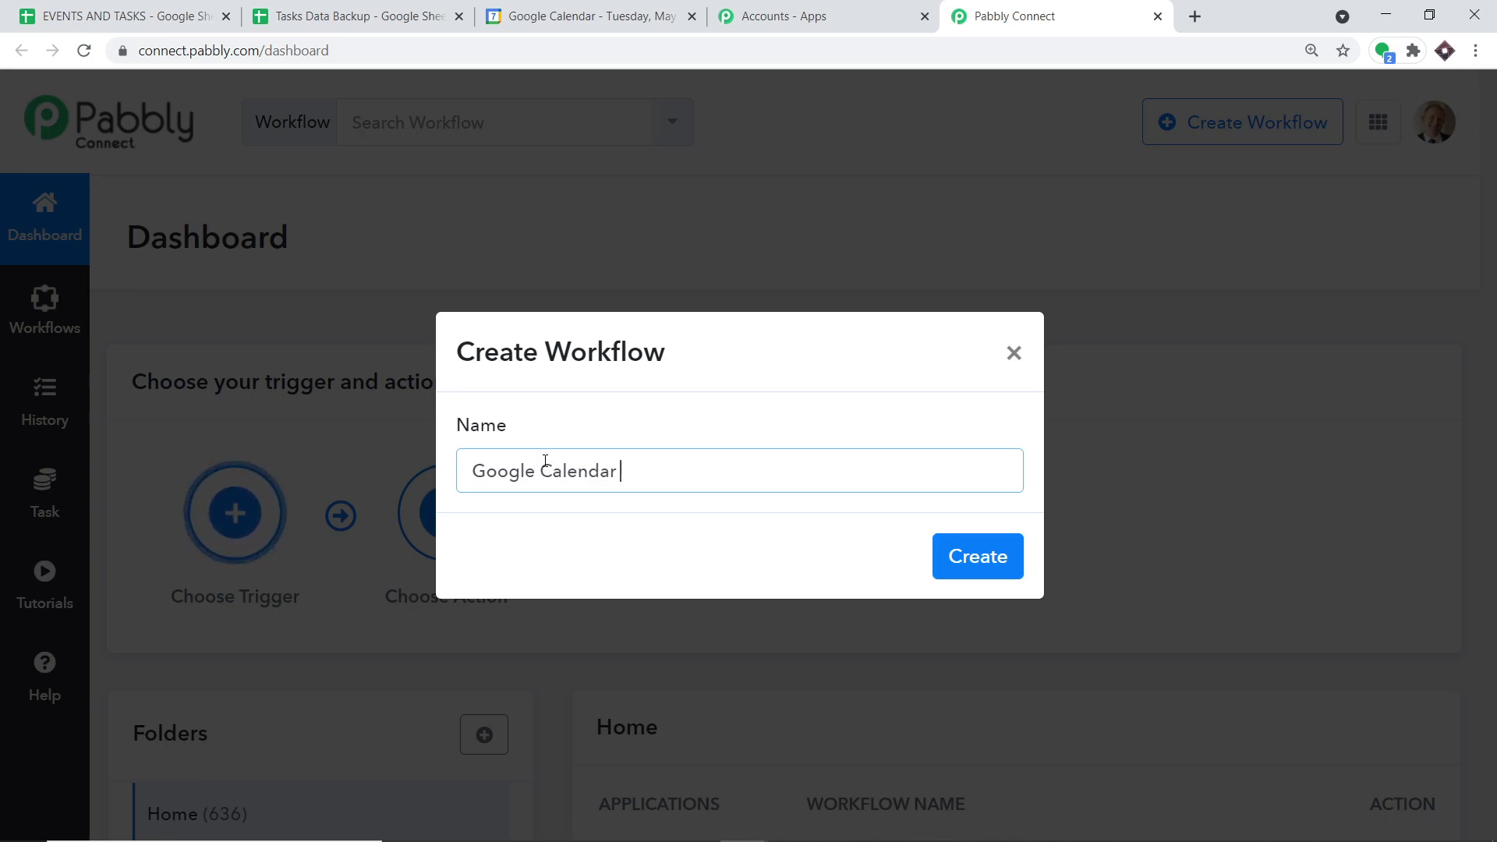
text( to Goo)
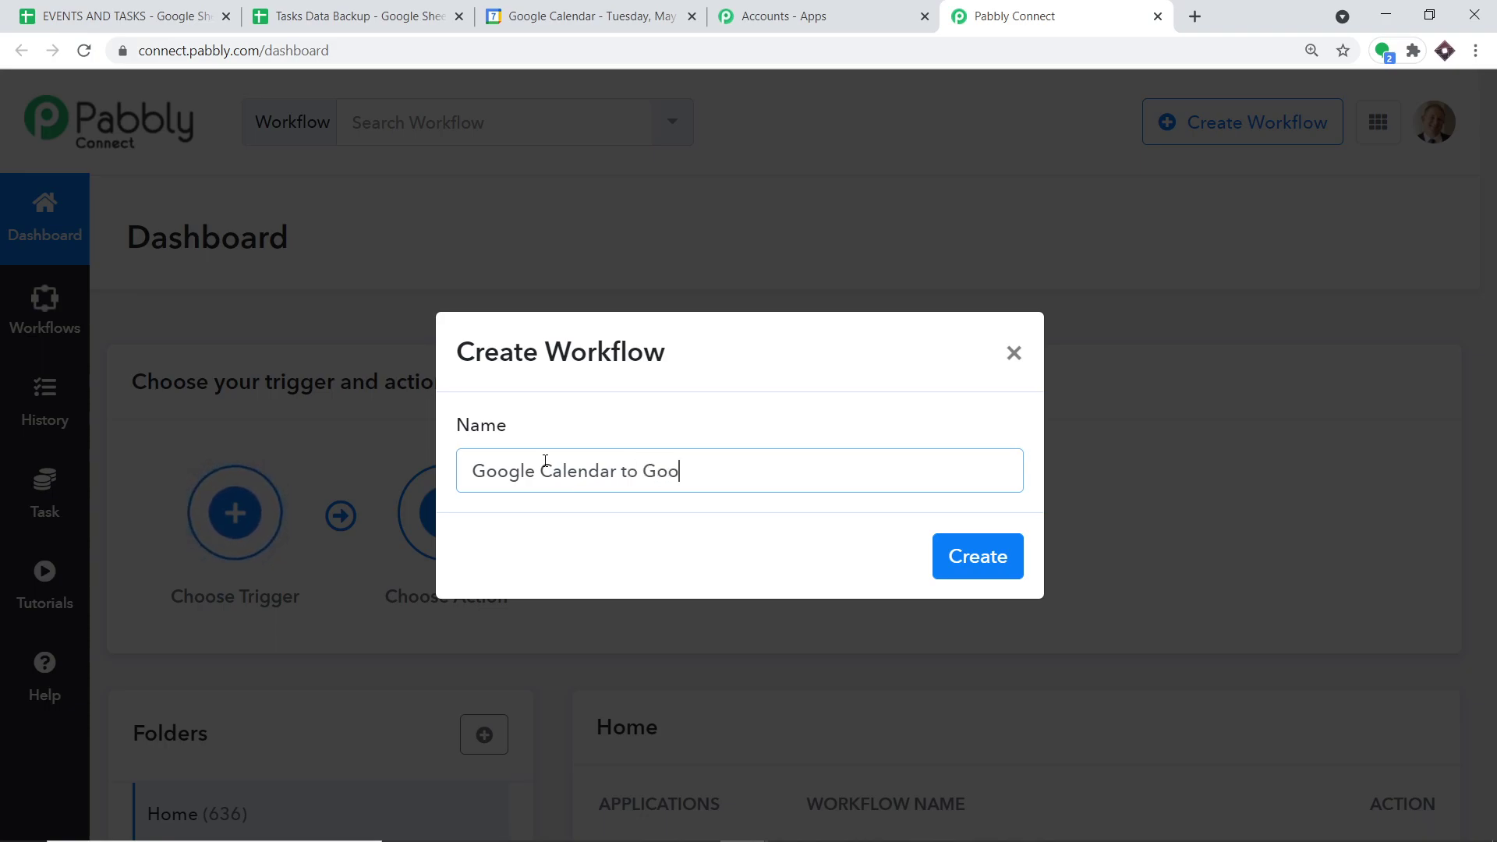
text(gle Sheets)
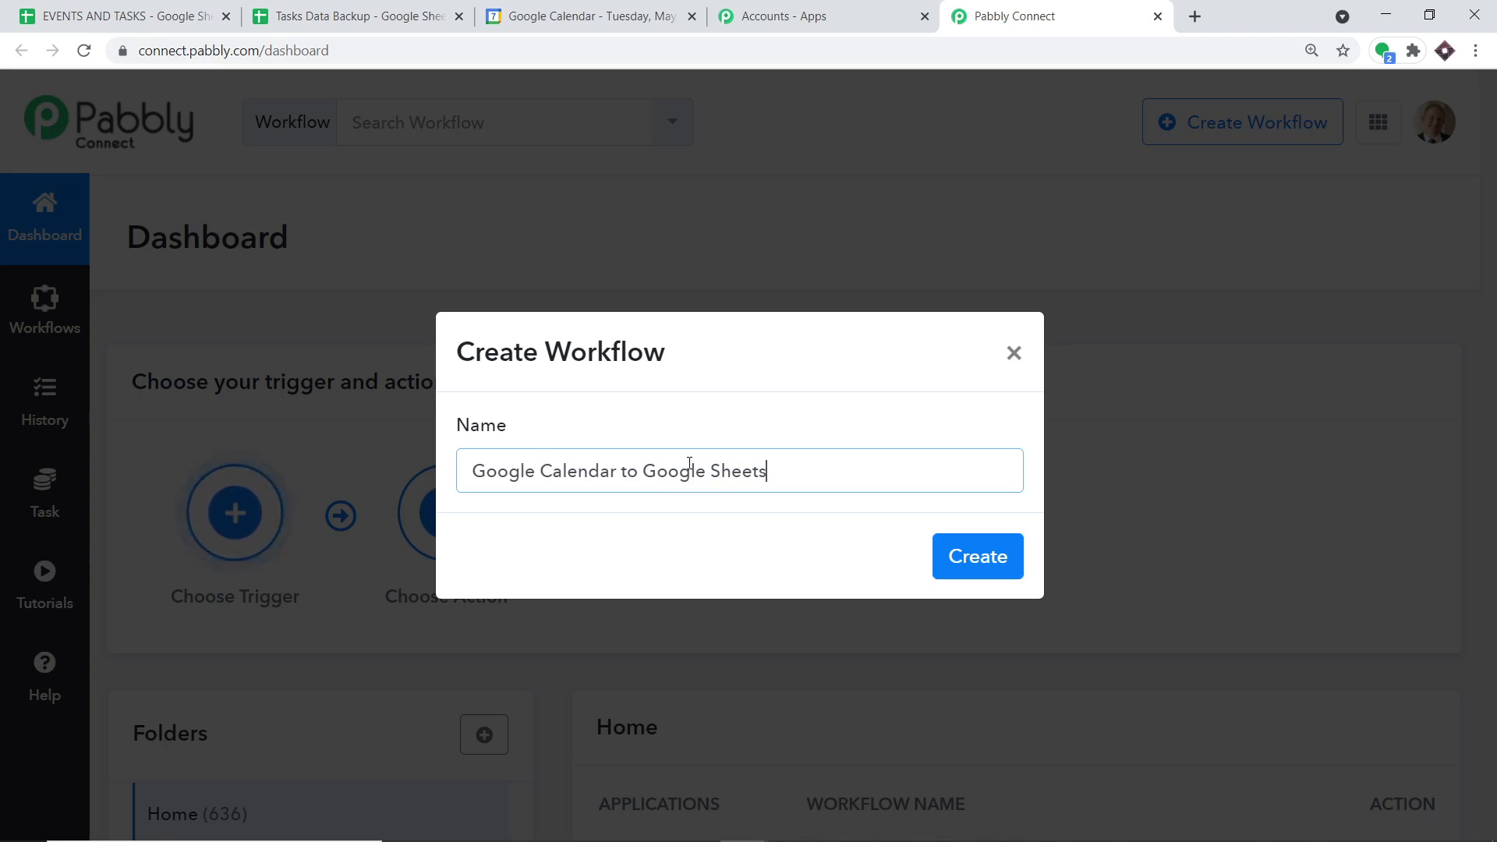
click(1001, 556)
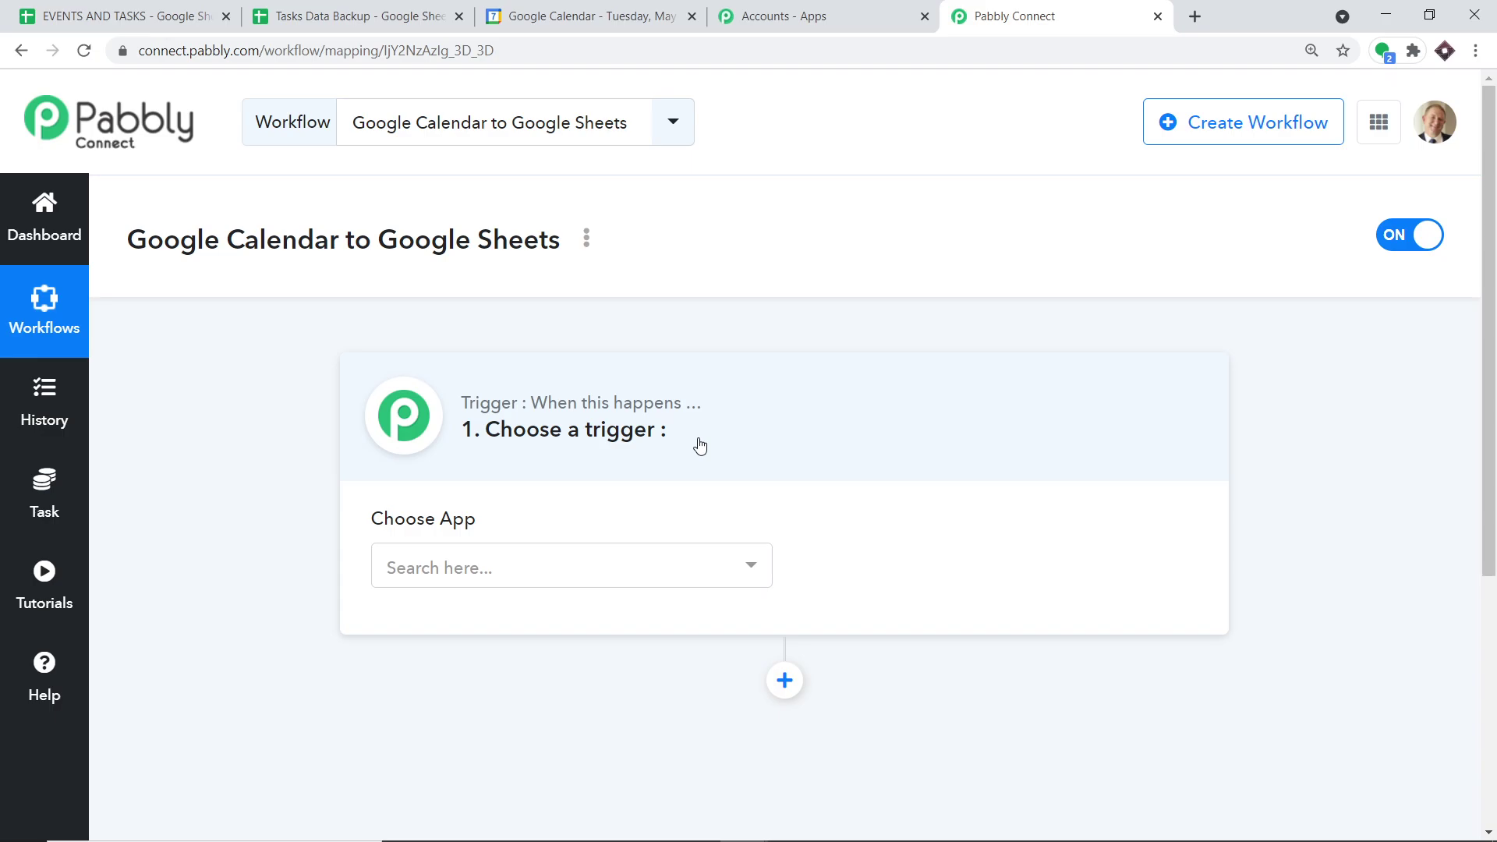
- Choose Google Calendar as the trigger app of the workflow
click(614, 565)
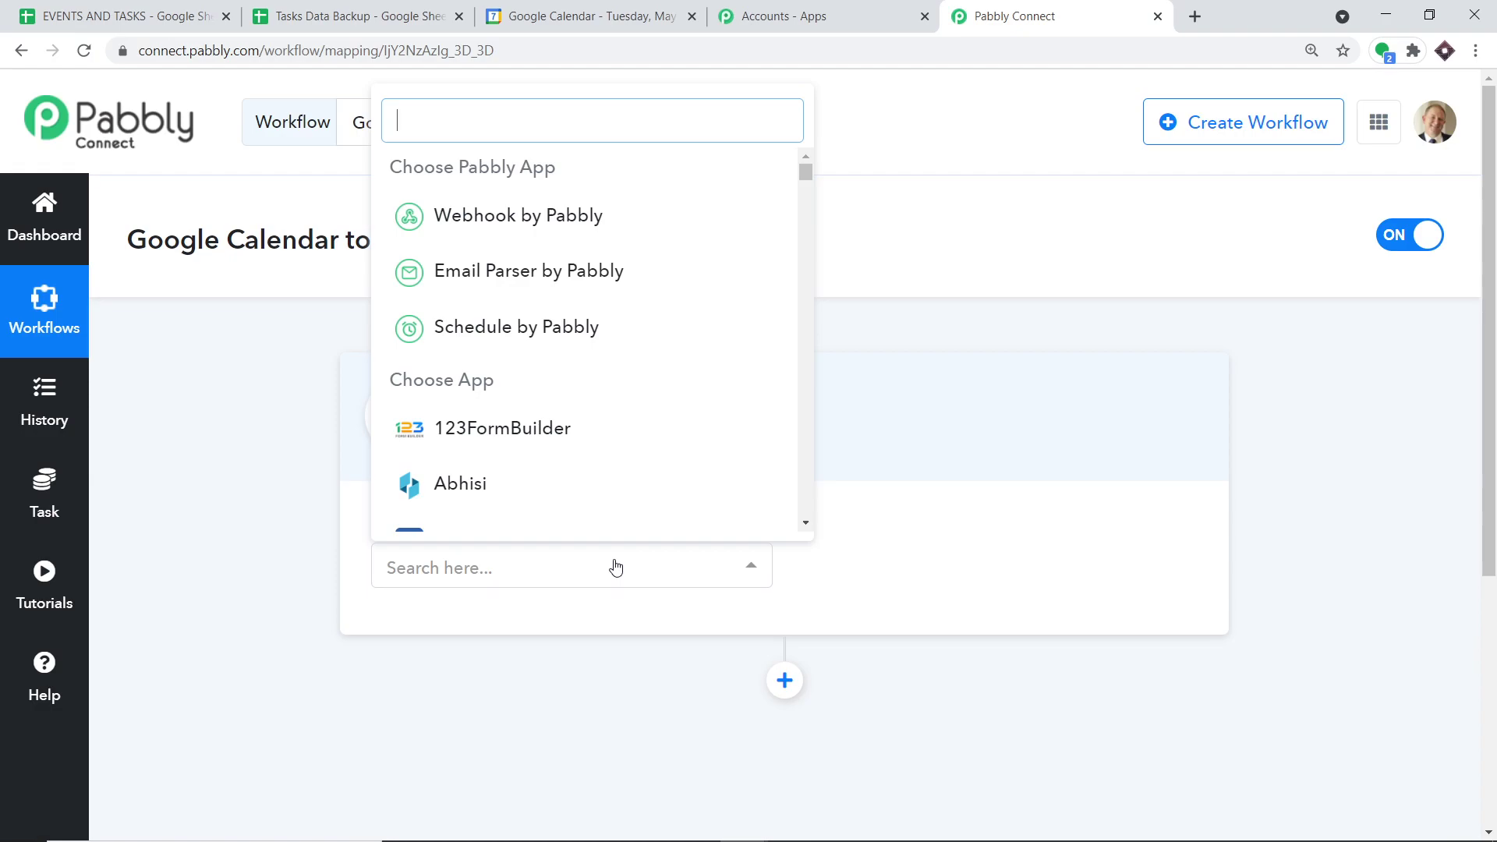
text(google cal)
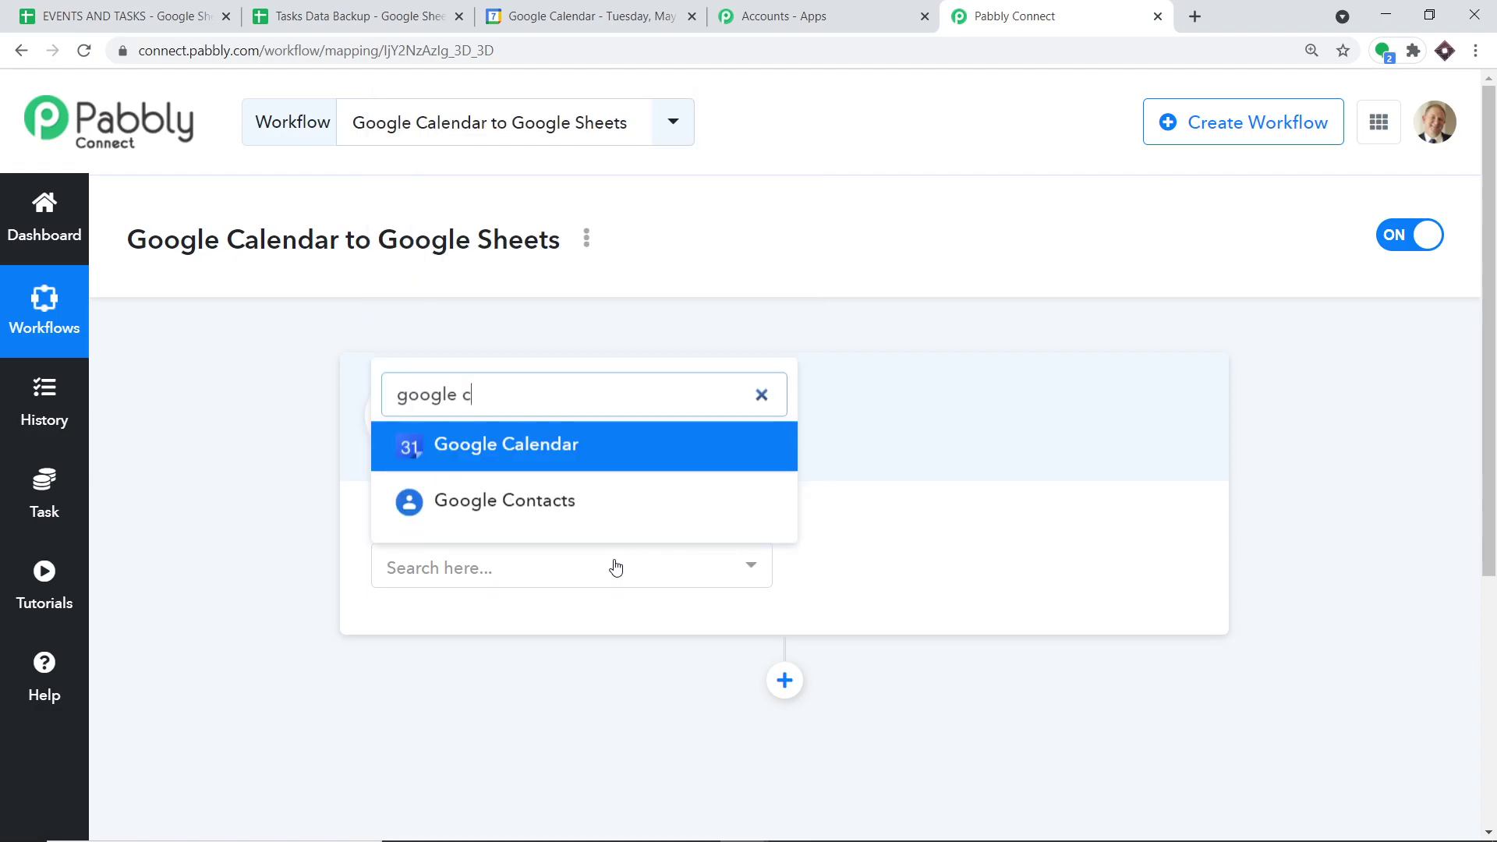
click(633, 508)
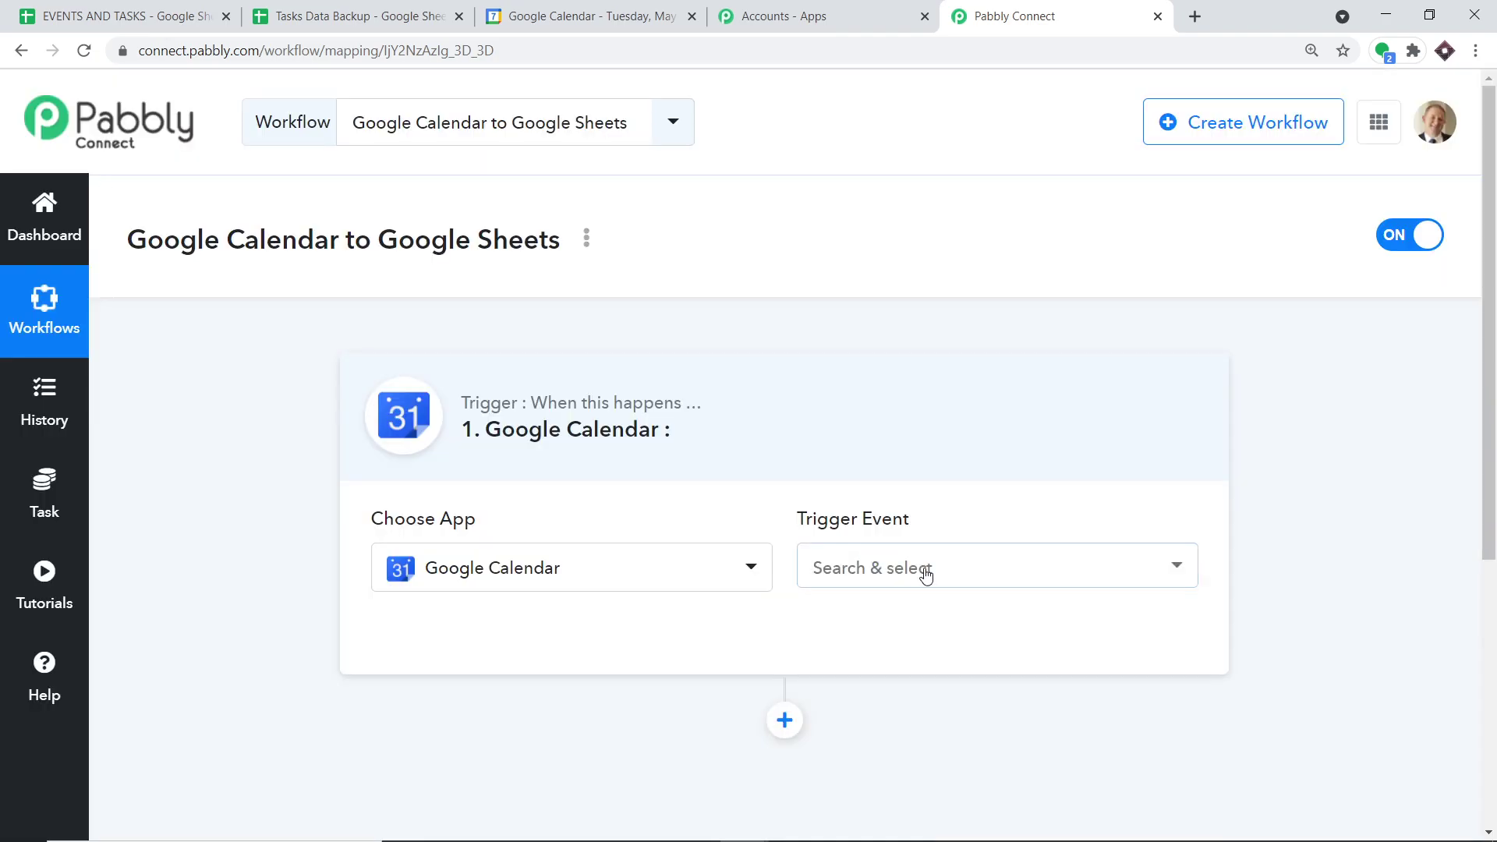
- Set the Google Calendar trigger event to New Event
click(923, 570)
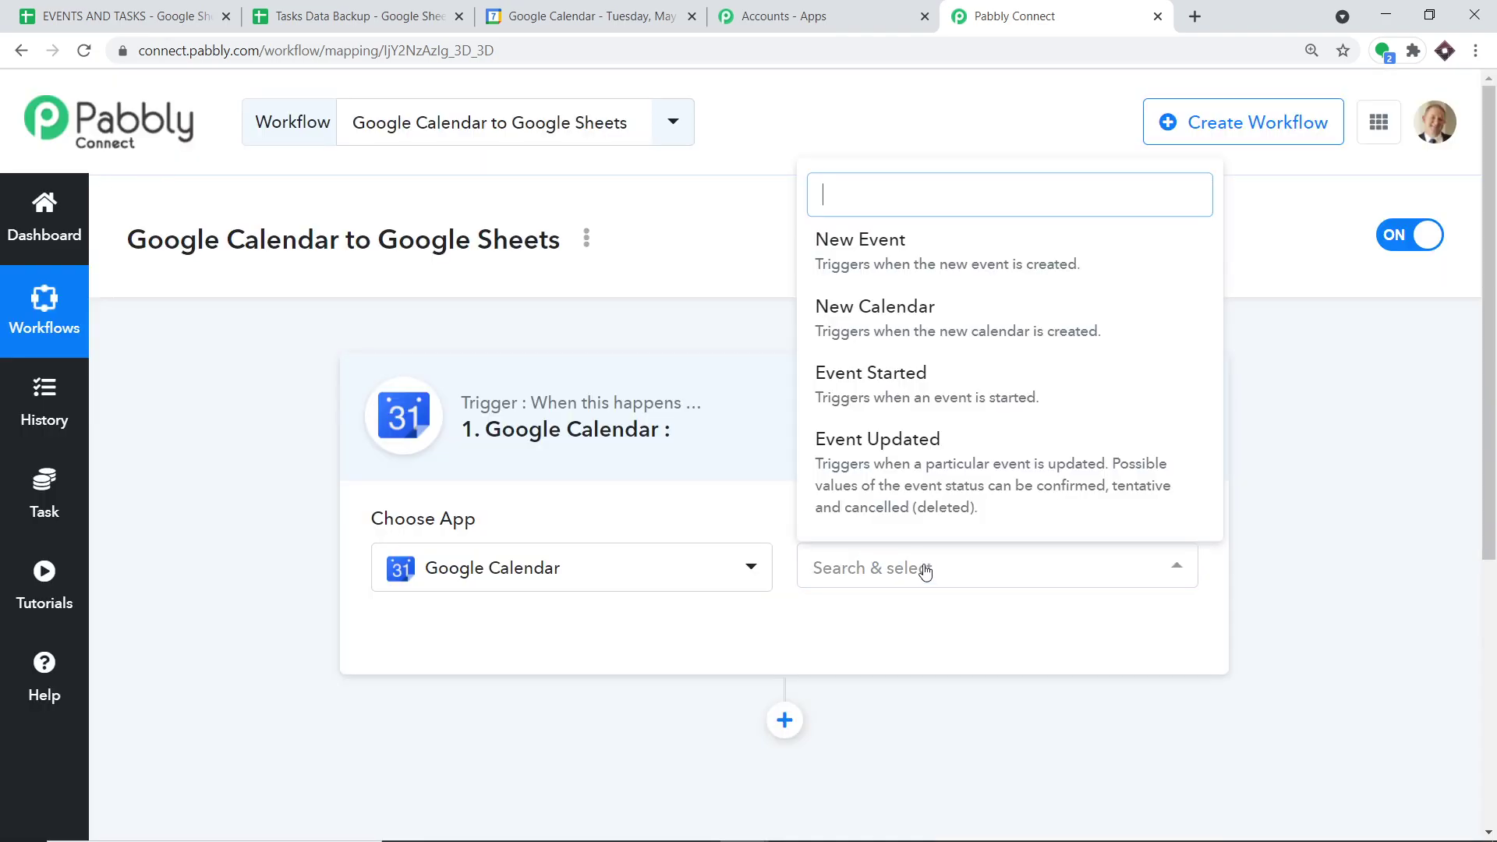
click(921, 269)
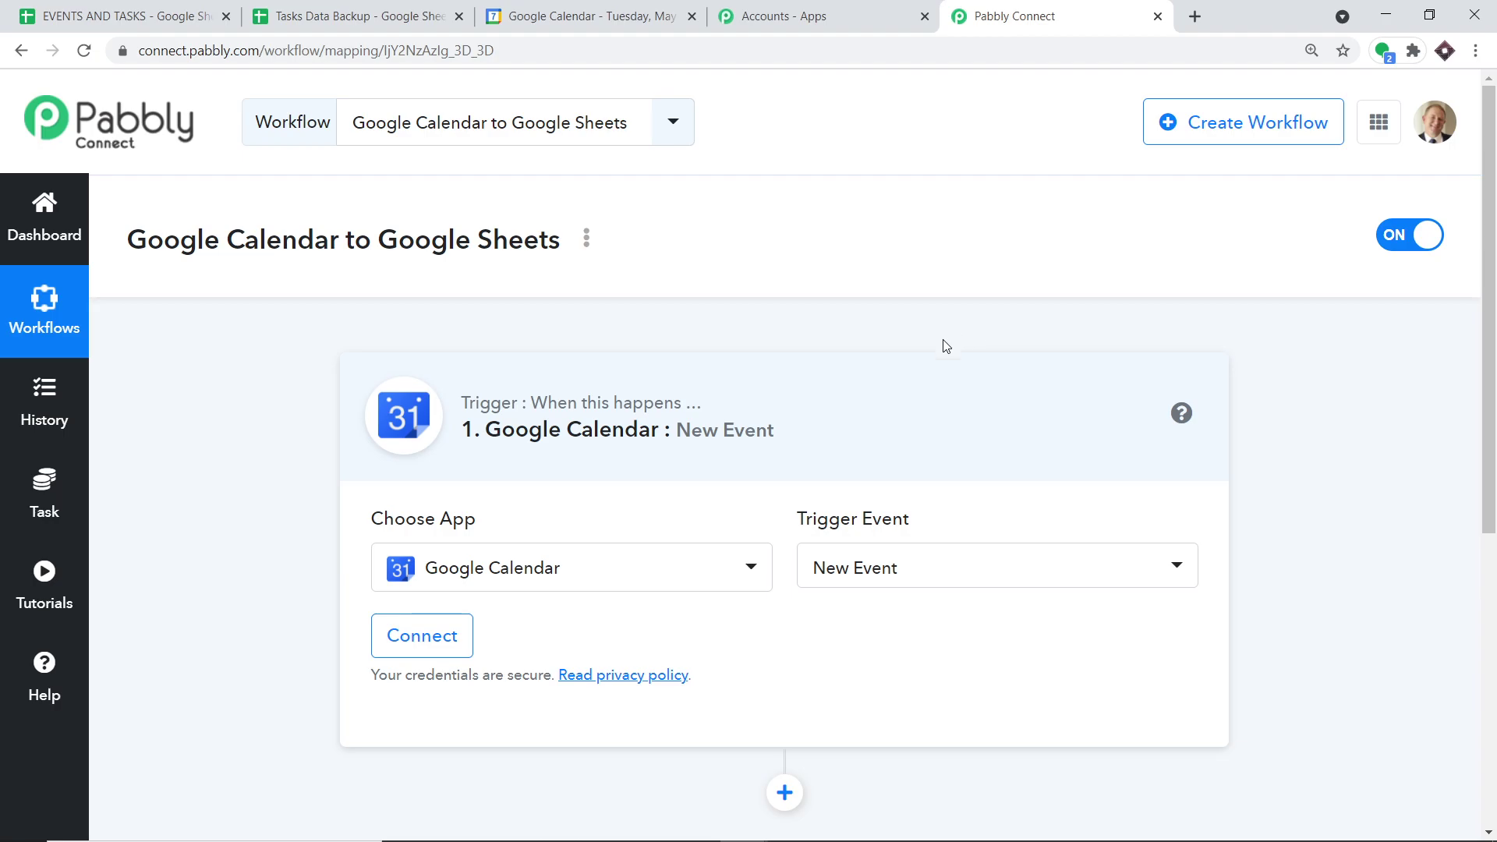
- View the available trigger events and the Pabbly help forum, and return to the workflow
click(1010, 585)
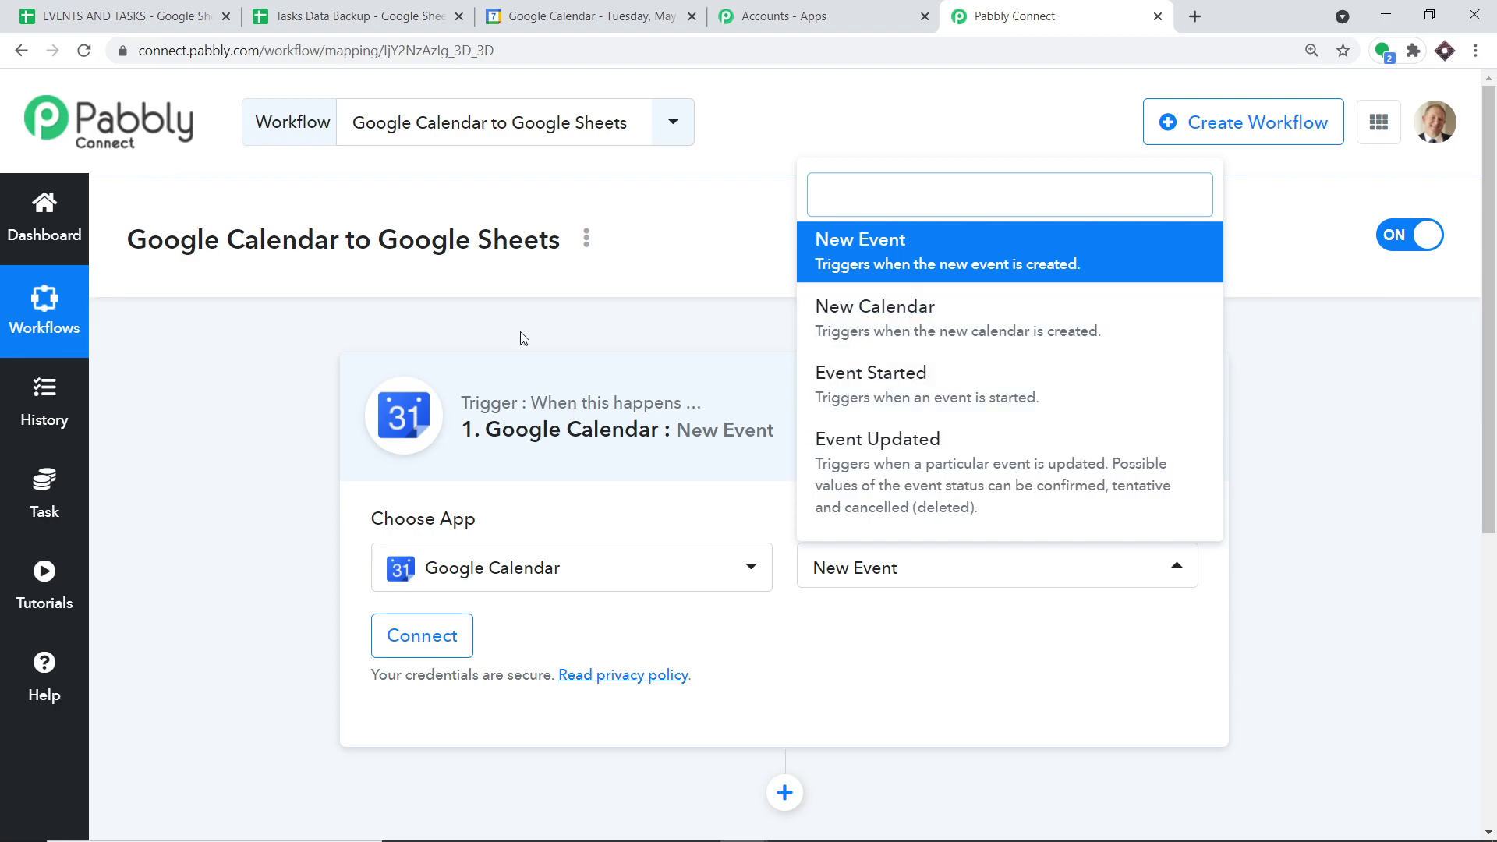
click(20, 691)
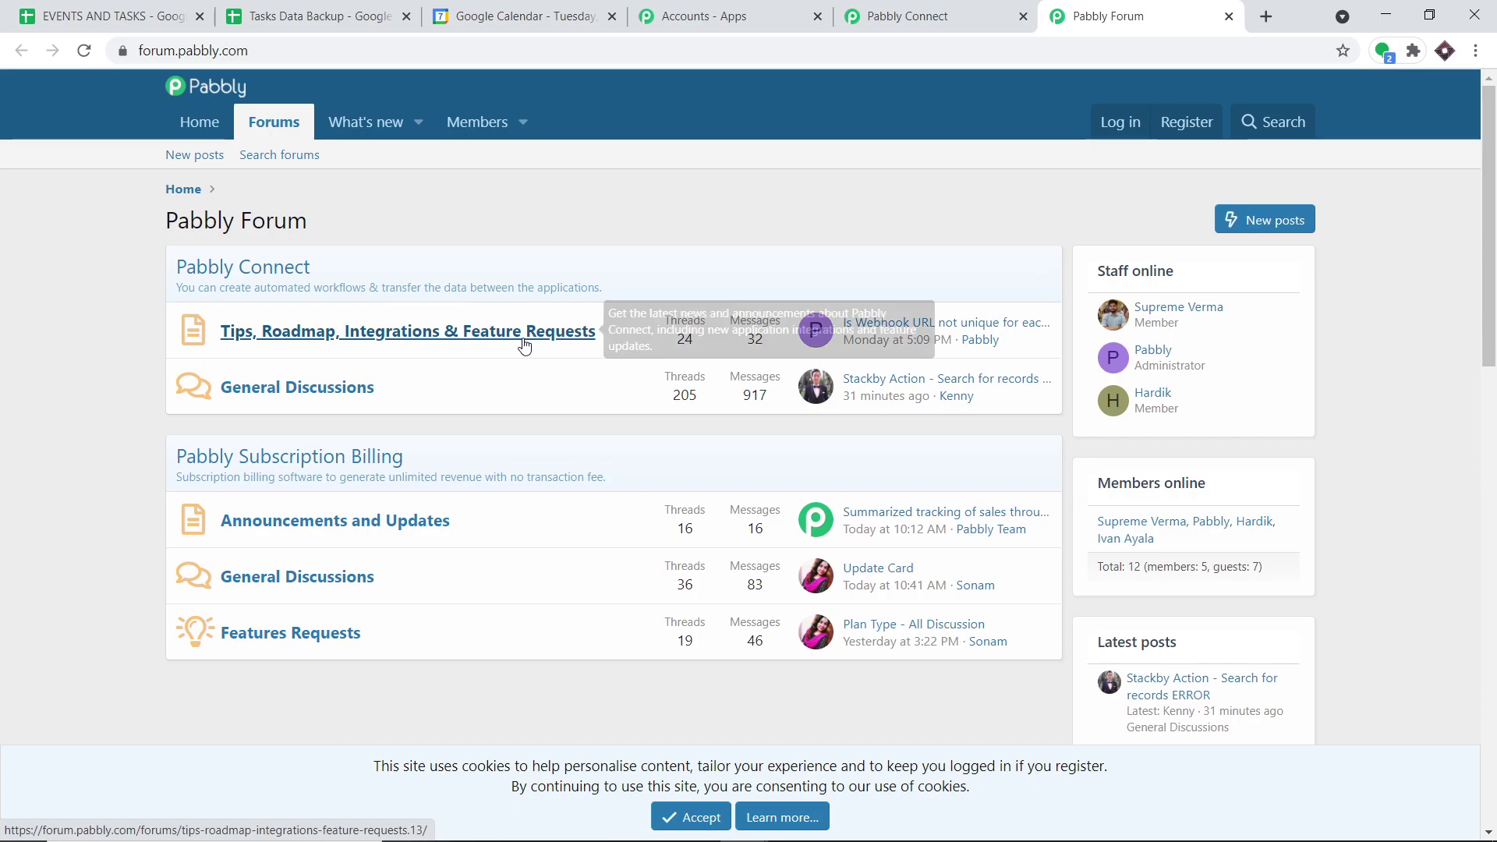
click(920, 15)
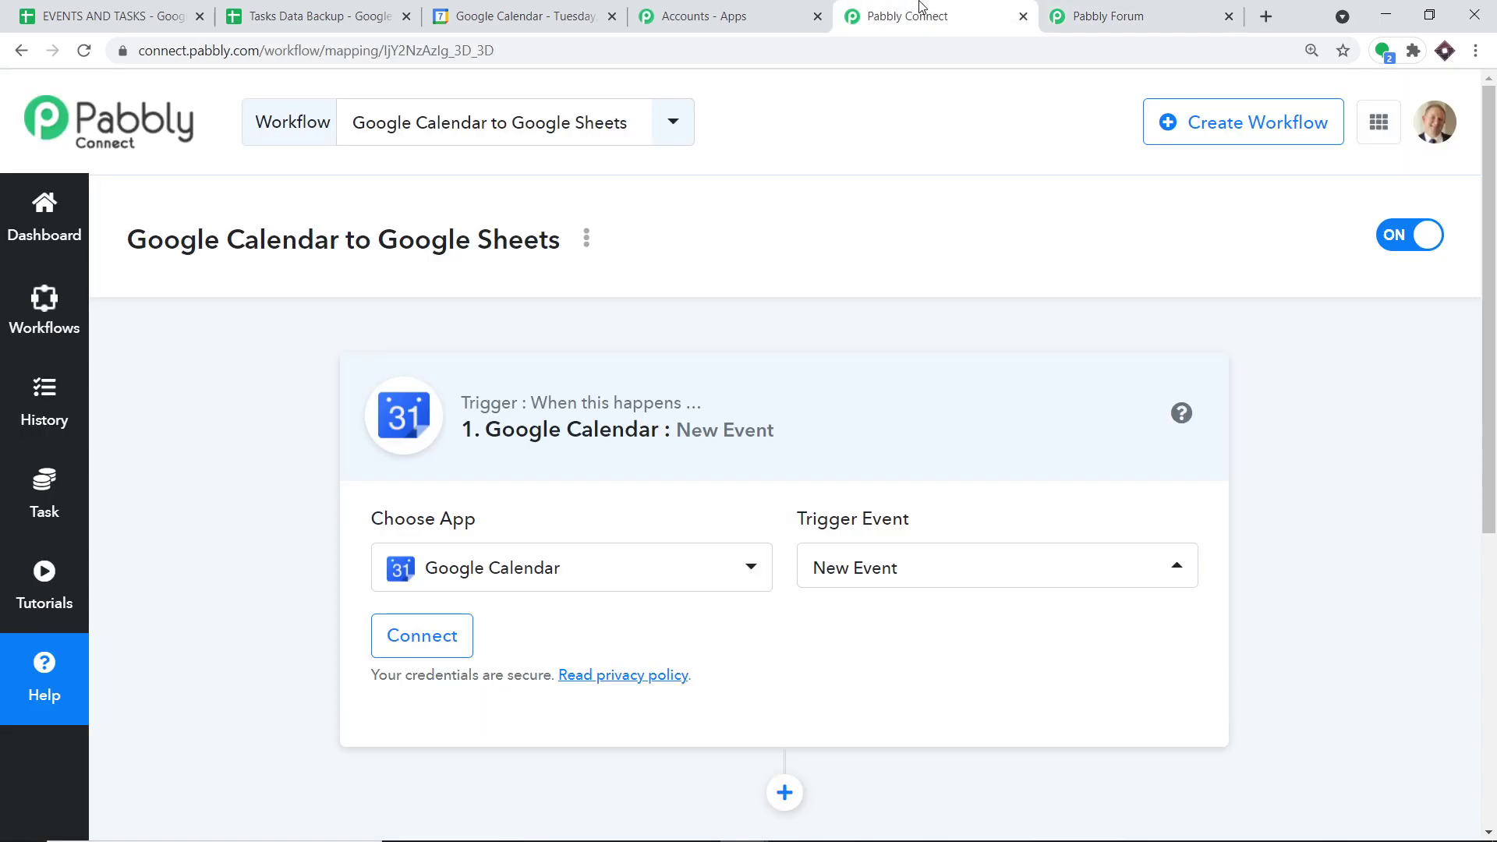
- Add a new Google Calendar connection to the trigger, authorizing Pabbly Connect Calendar to access the first listed Google account
click(422, 633)
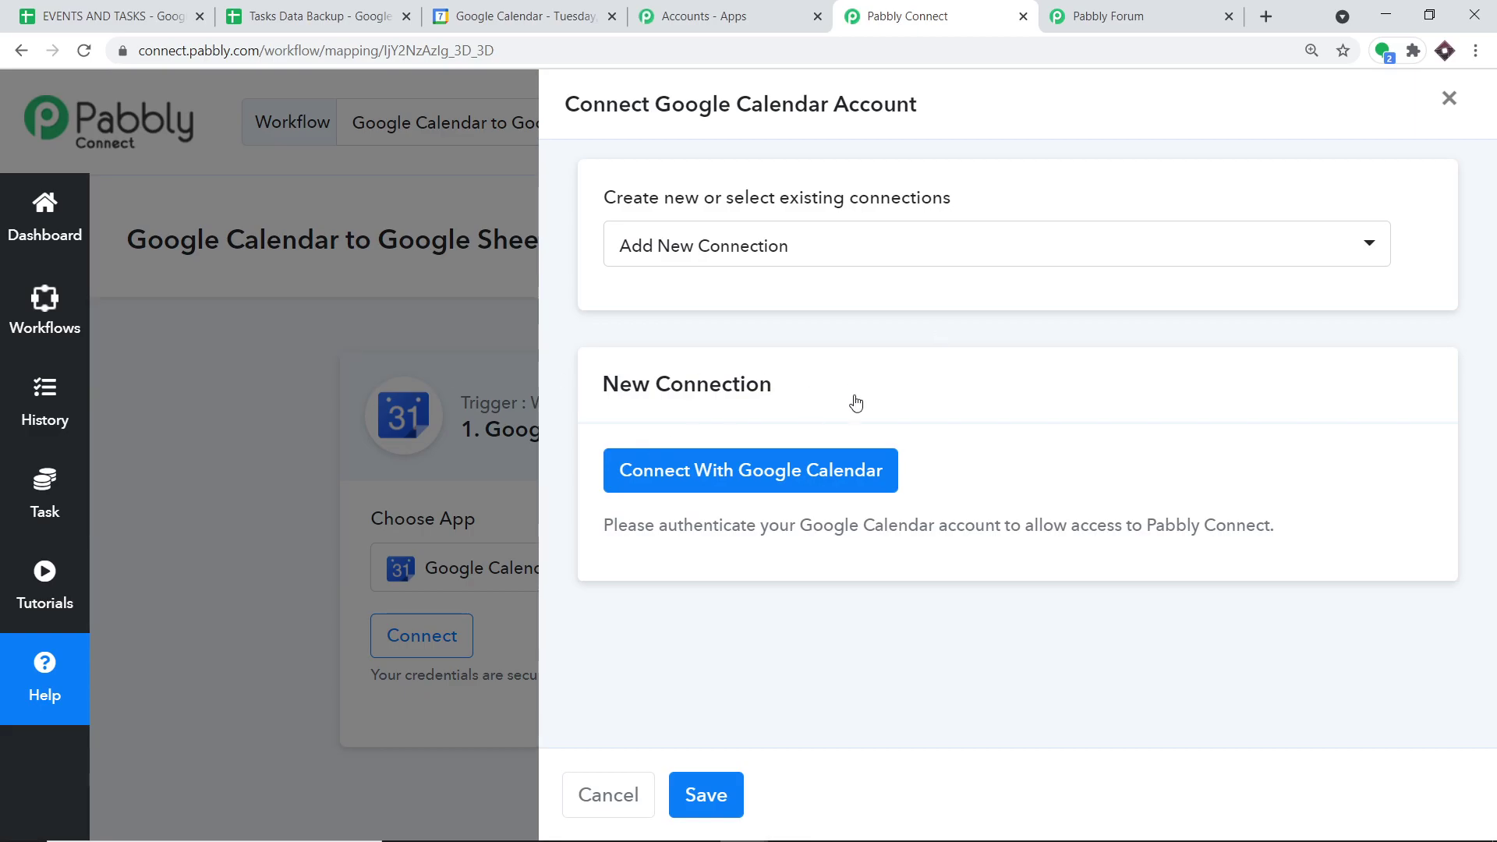
click(750, 462)
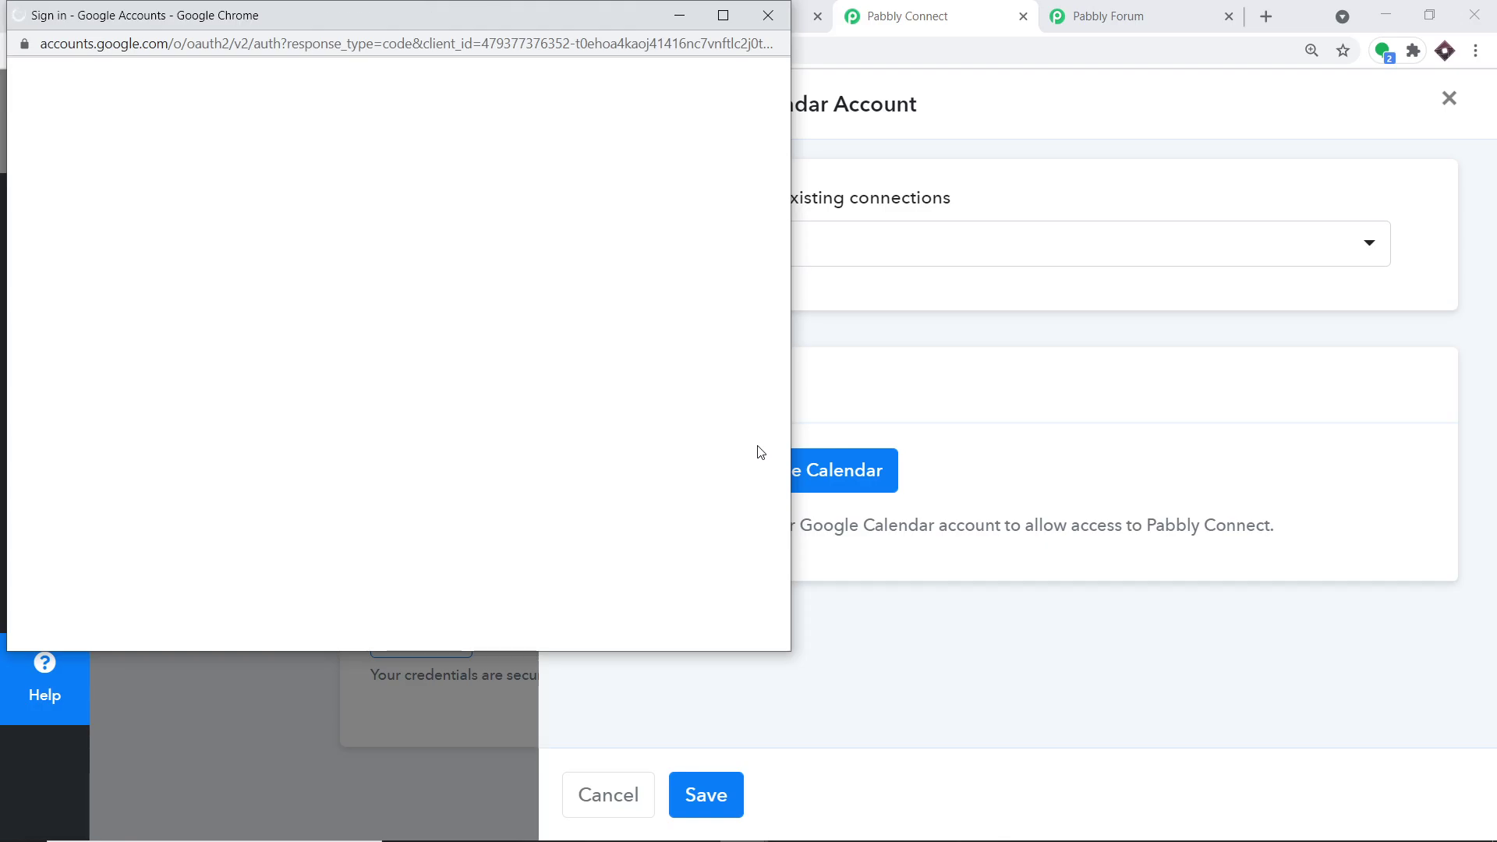
drag(471, 11, 1221, 56)
scroll(1038, 428, down, 5)
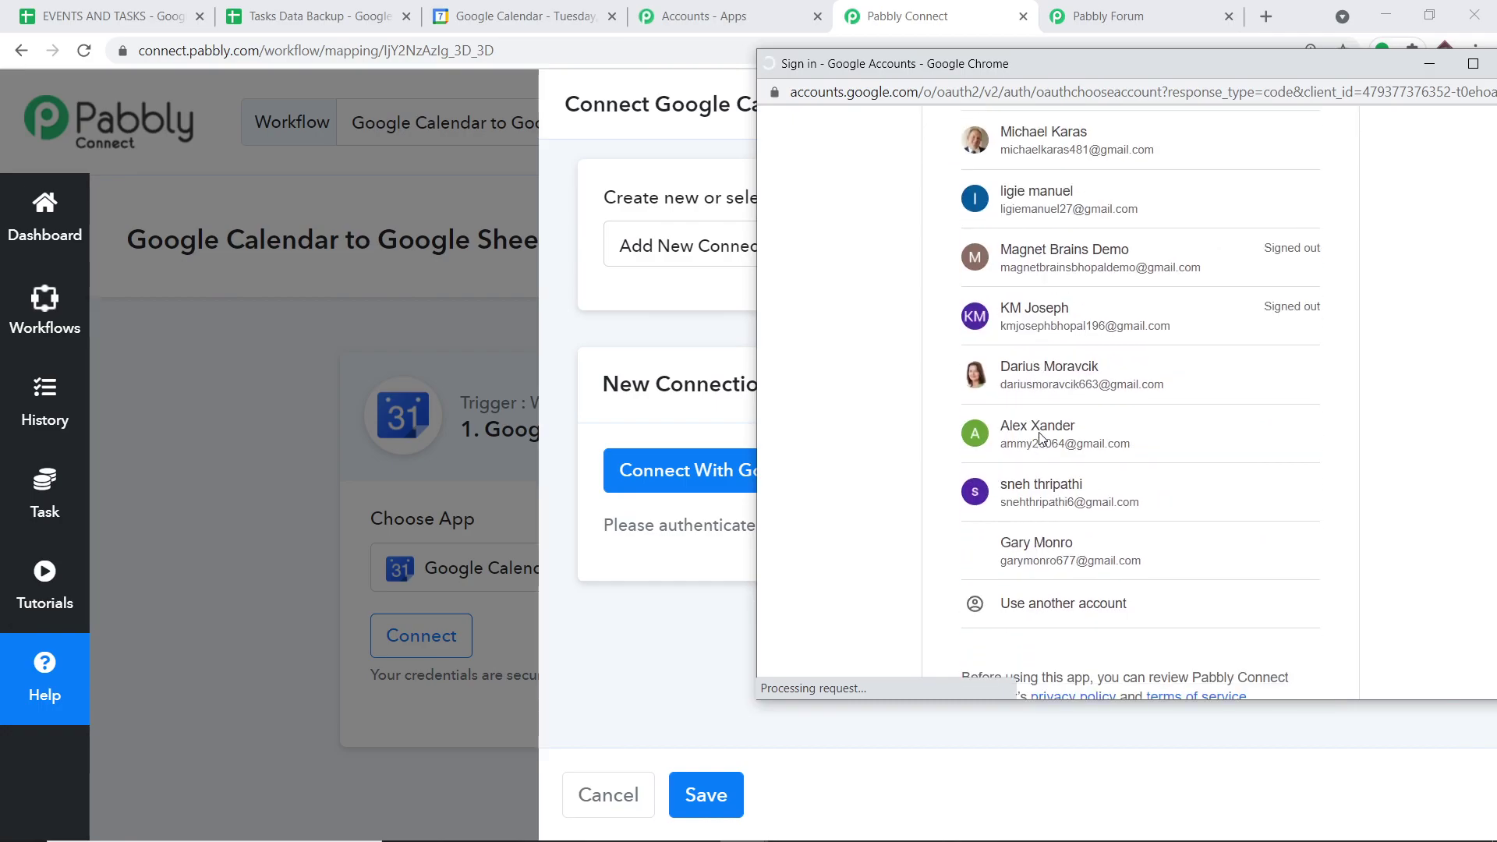
scroll(1038, 439, up, 5)
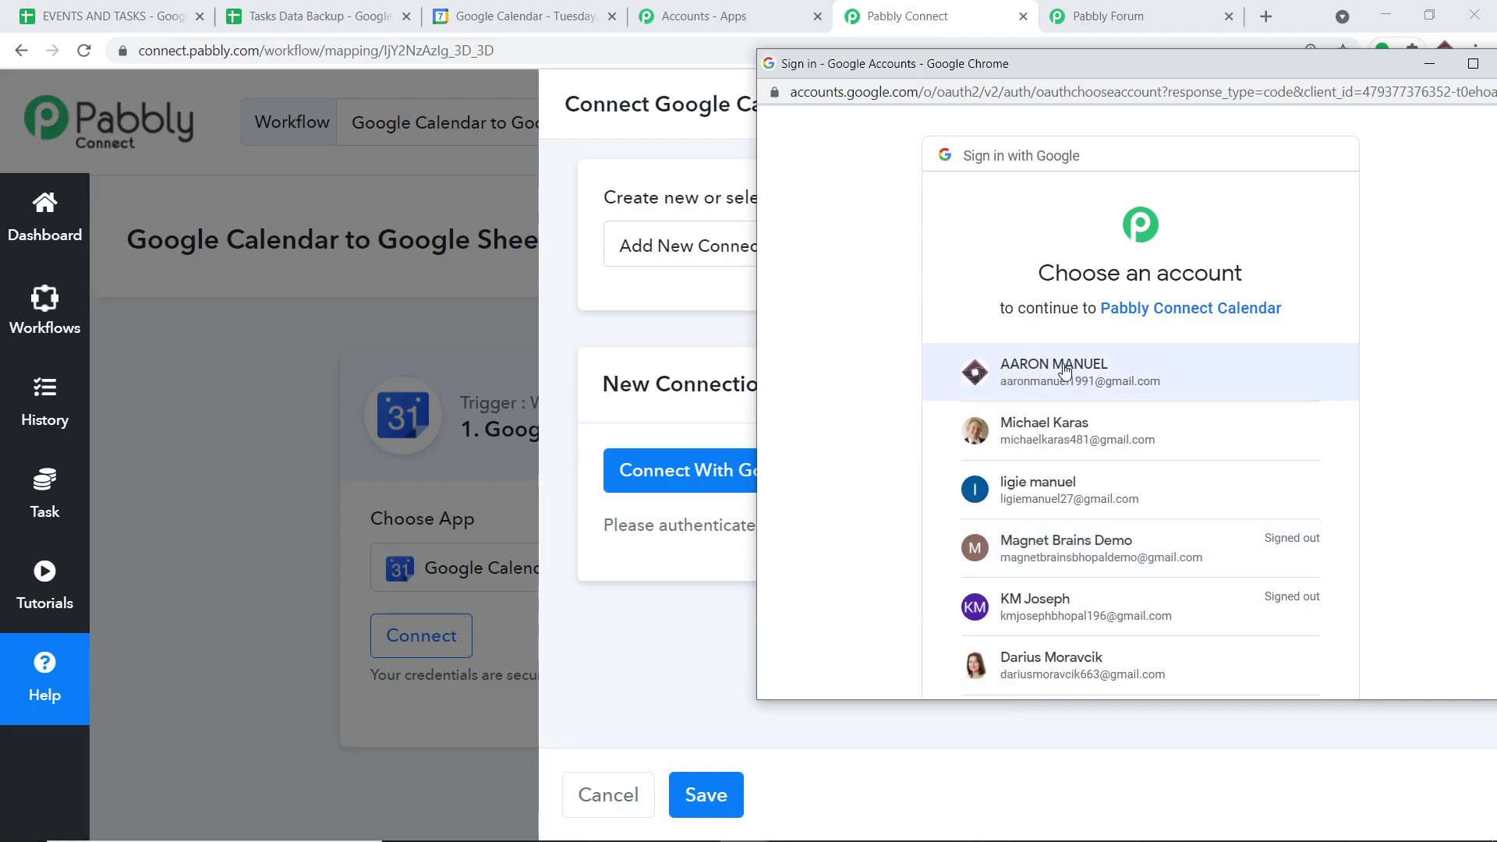
click(1065, 370)
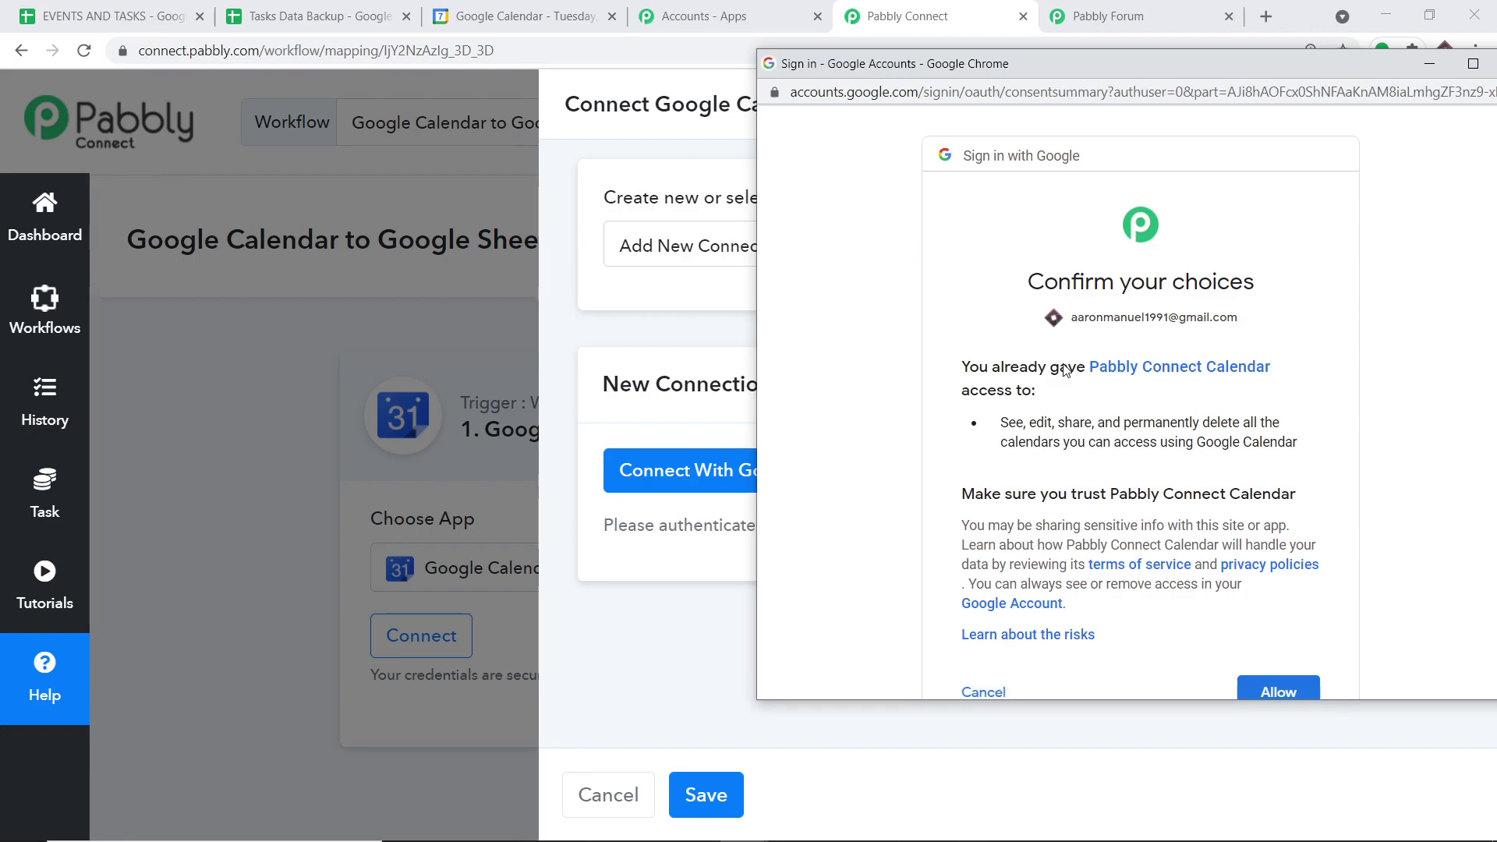
scroll(1148, 418, down, 3)
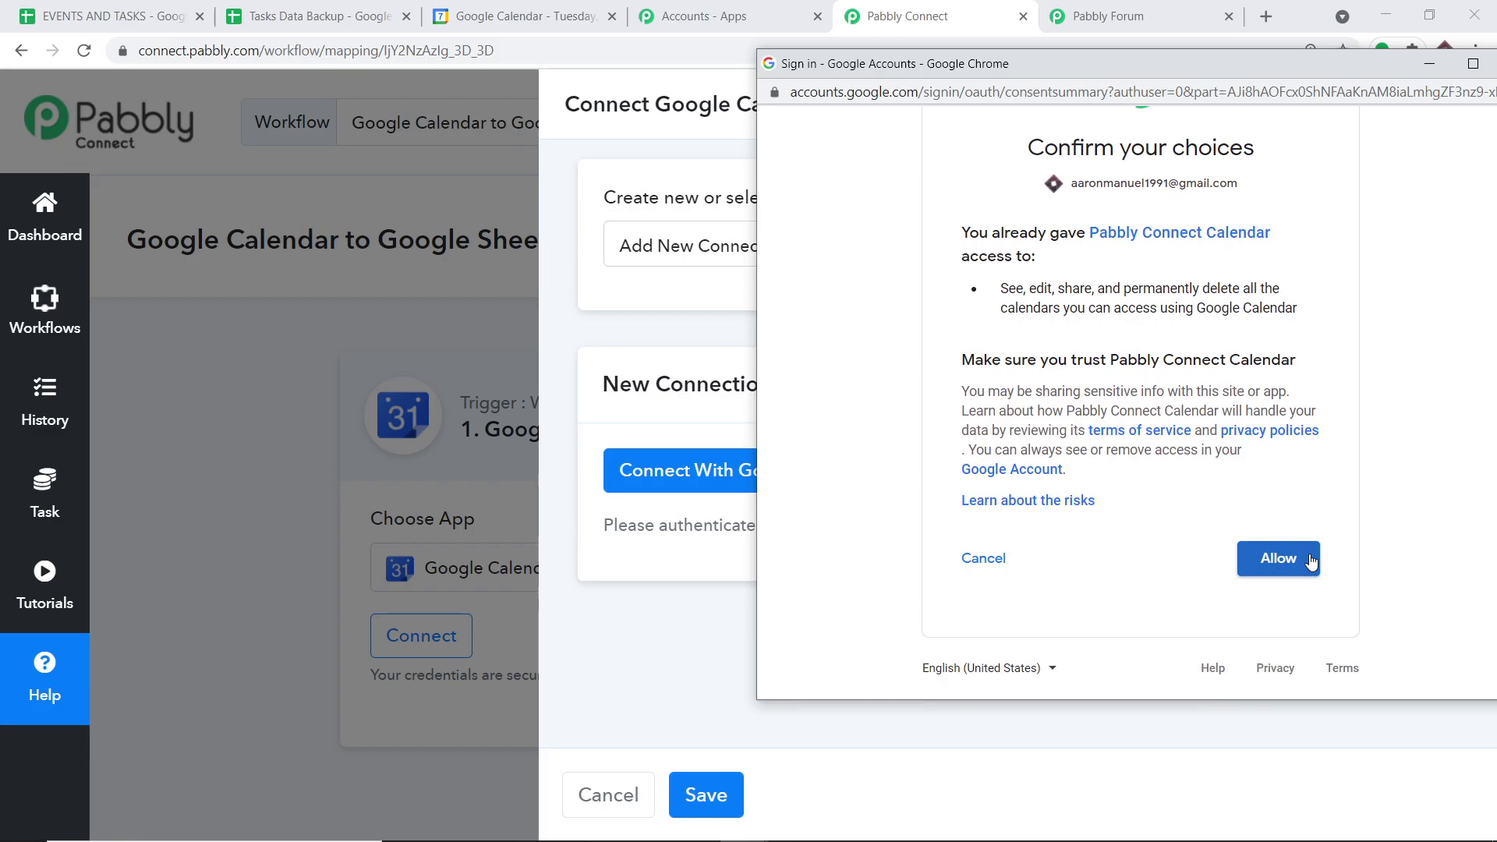
click(1310, 561)
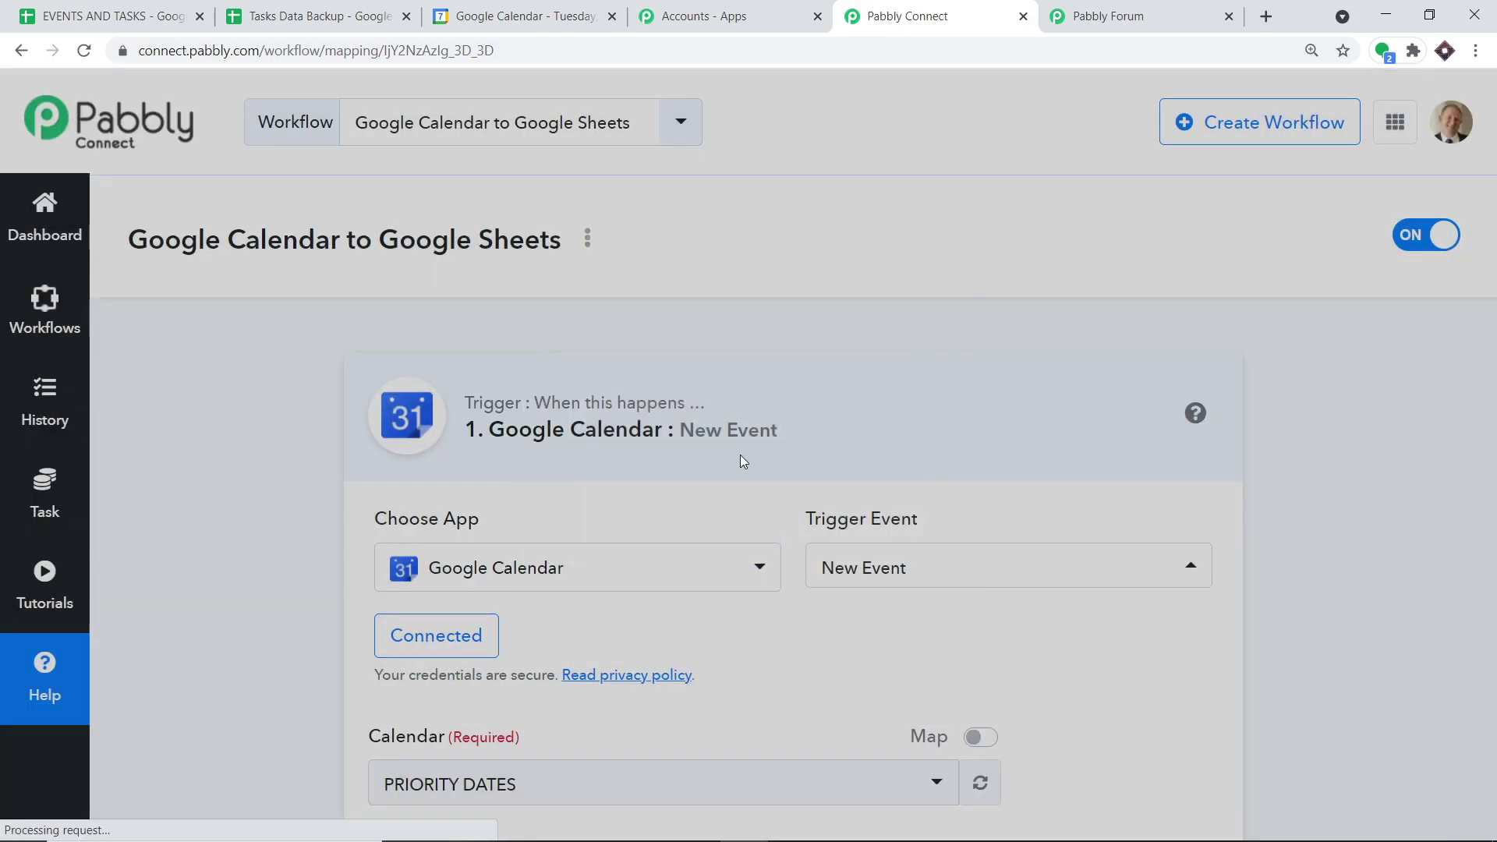
- Examine the calendars offered for the trigger, without changing the selection
scroll(835, 471, down, 5)
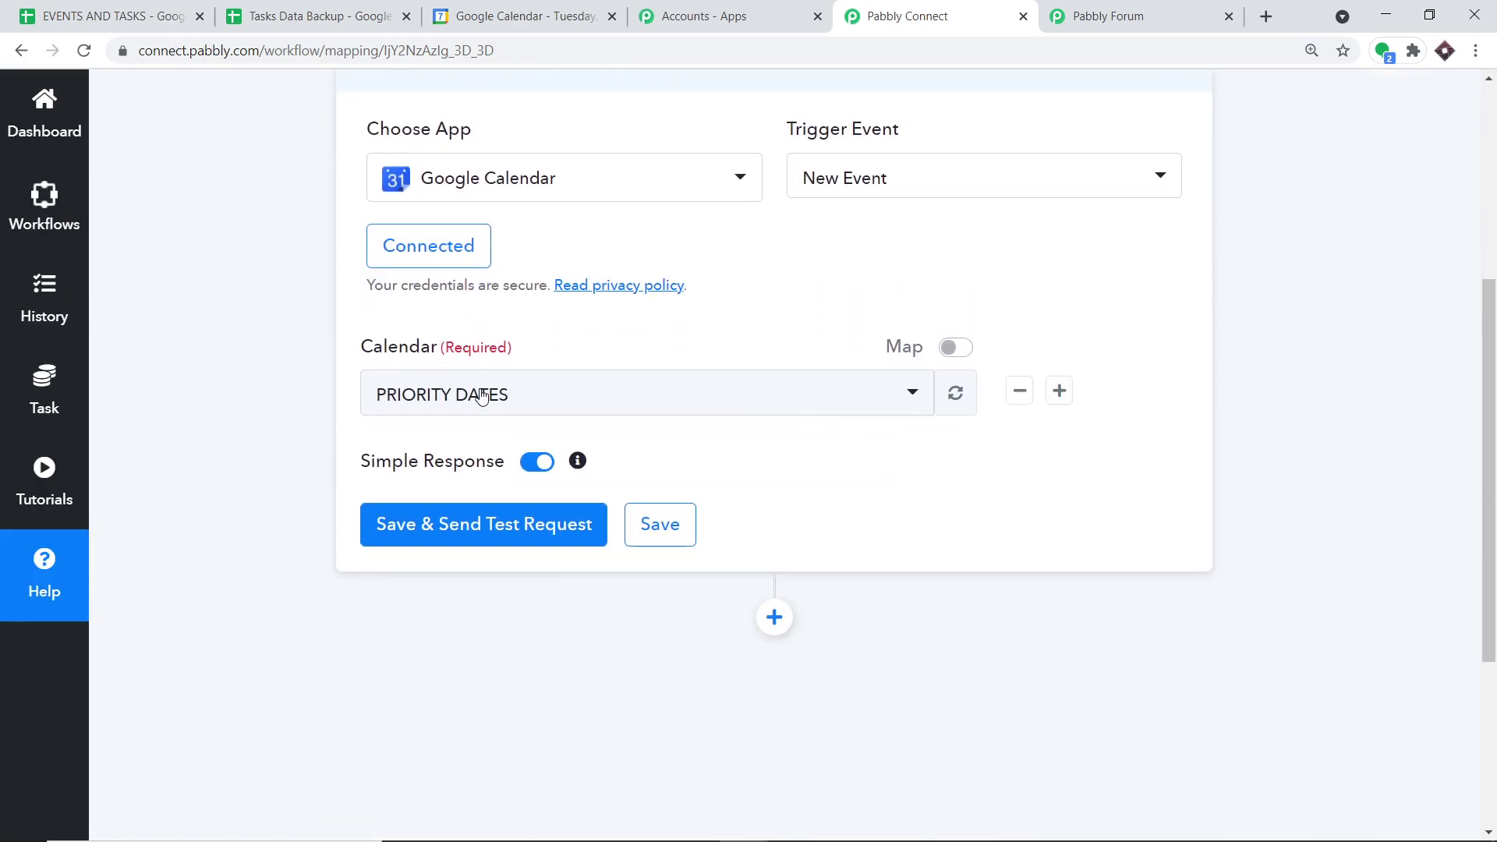
click(553, 405)
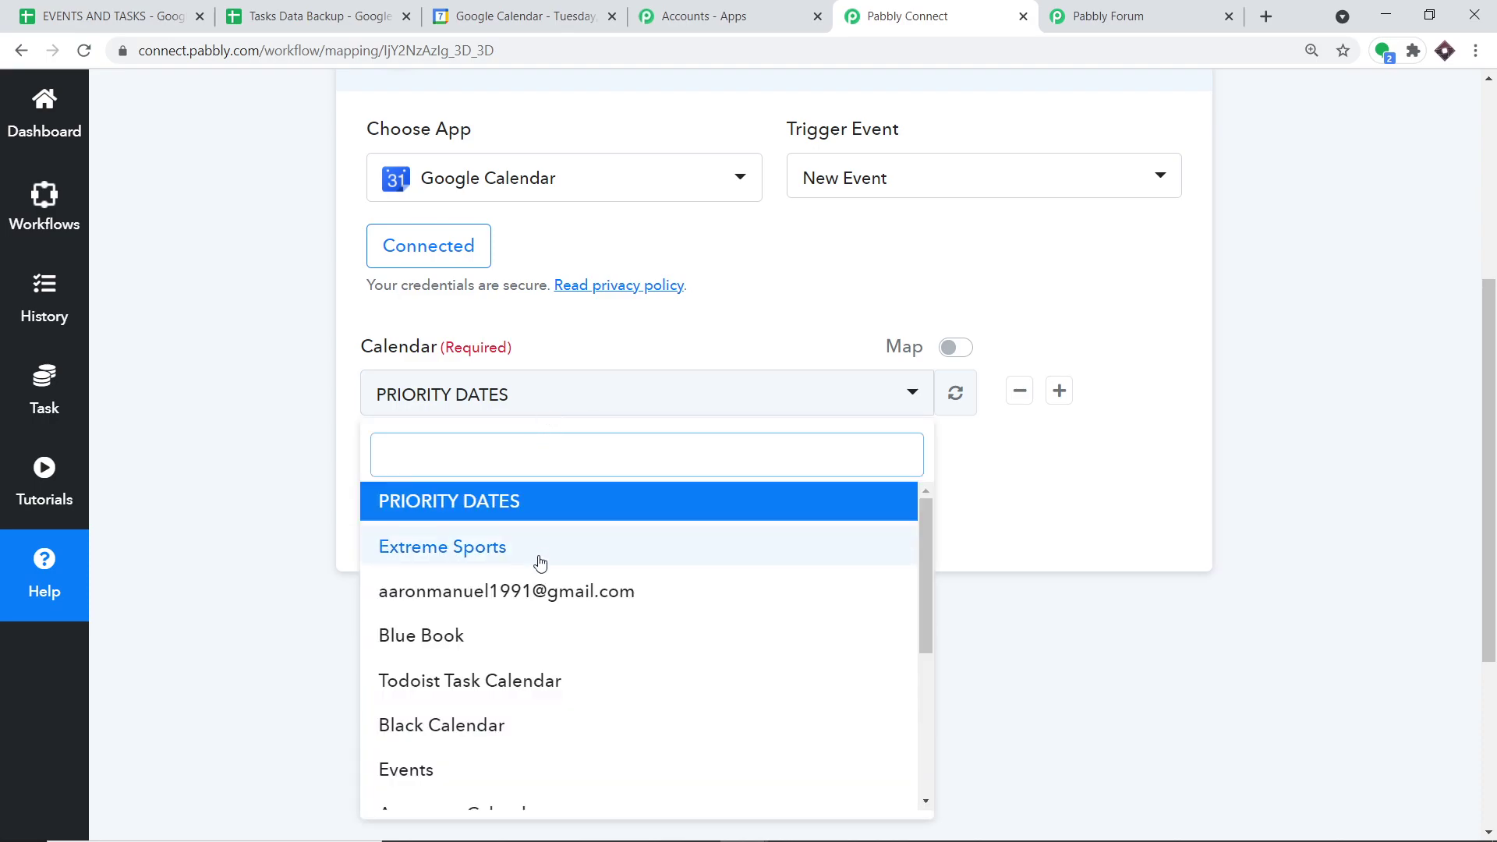
scroll(557, 648, down, 1)
scroll(557, 649, down, 3)
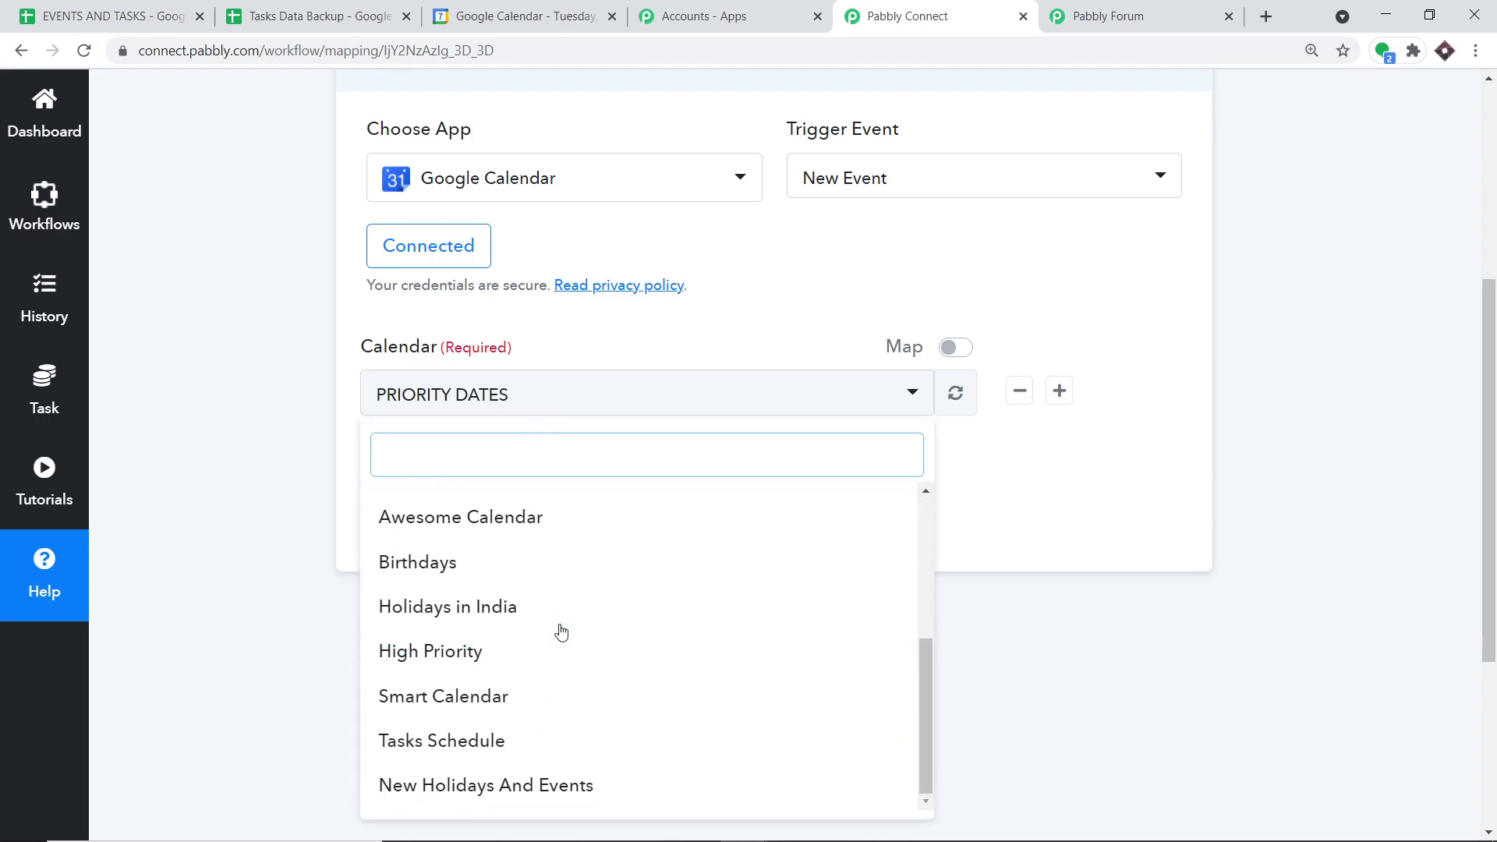
click(749, 259)
- Switch to Google Calendar and create a new calendar named "Tasks Scheduler Important"
click(503, 17)
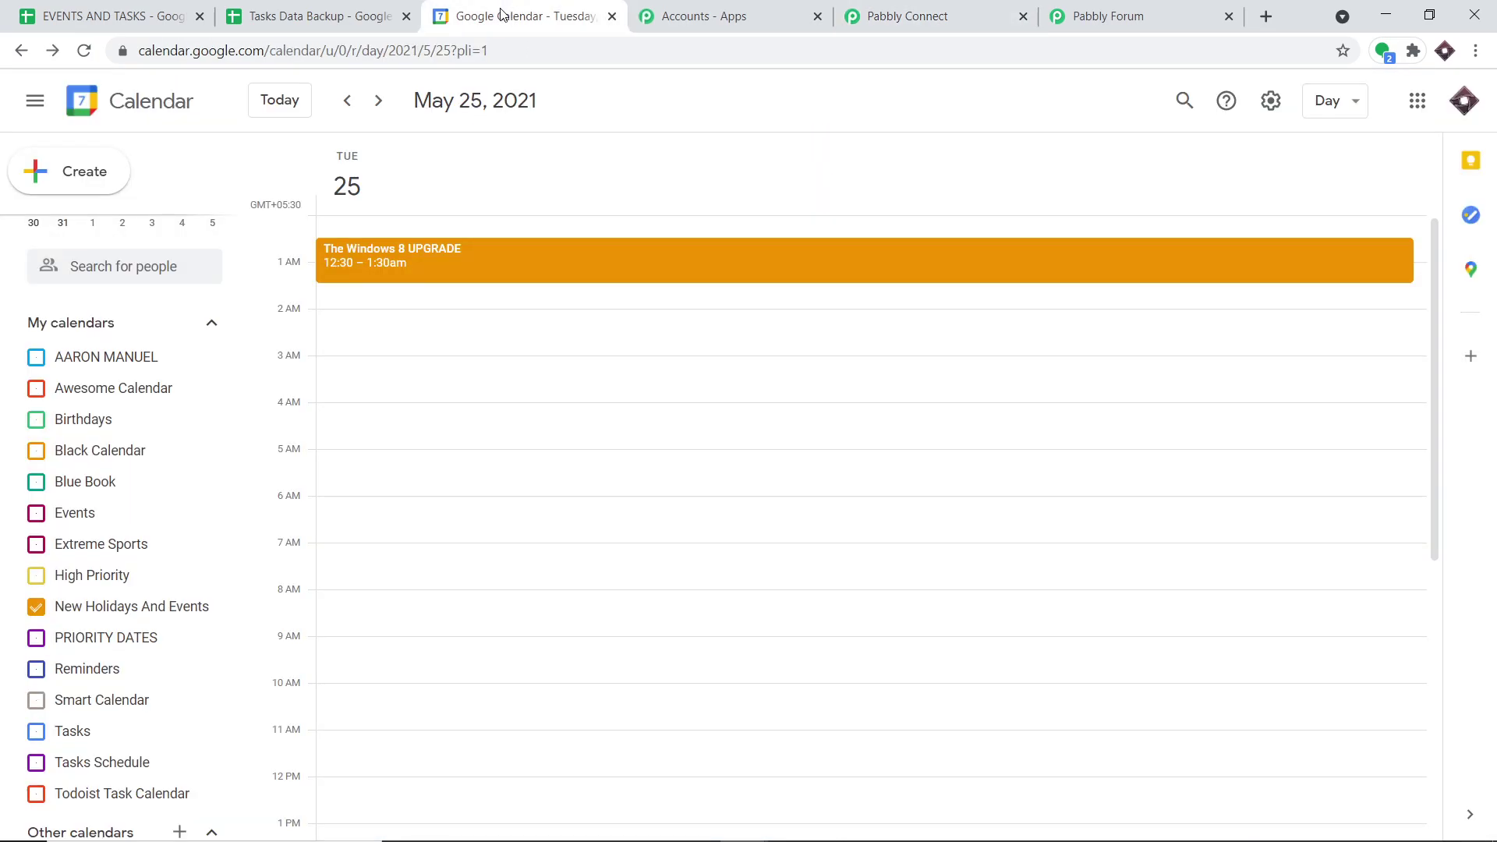
scroll(110, 546, down, 1)
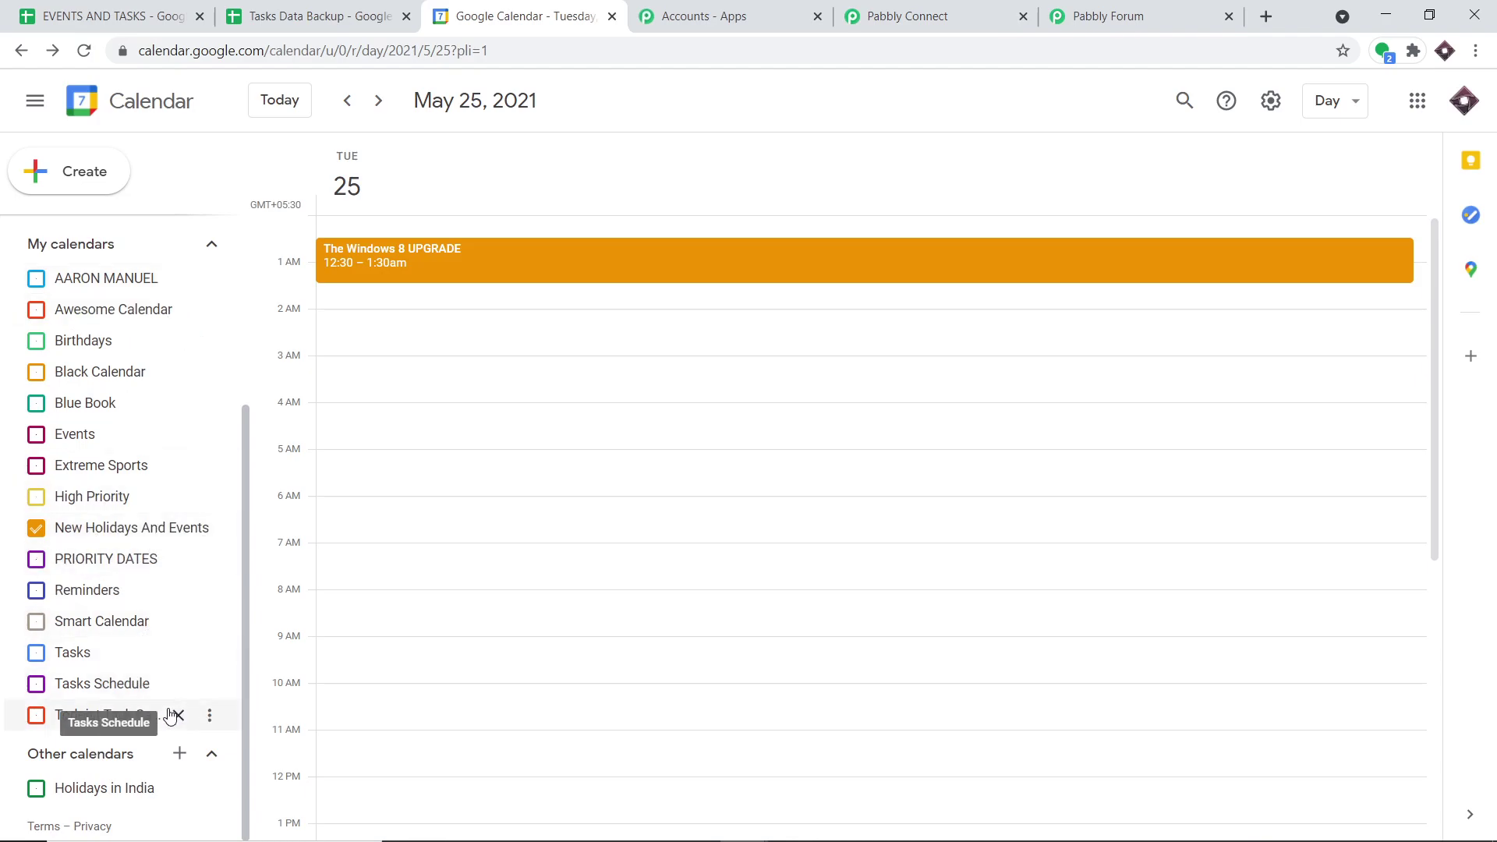
click(185, 754)
click(231, 697)
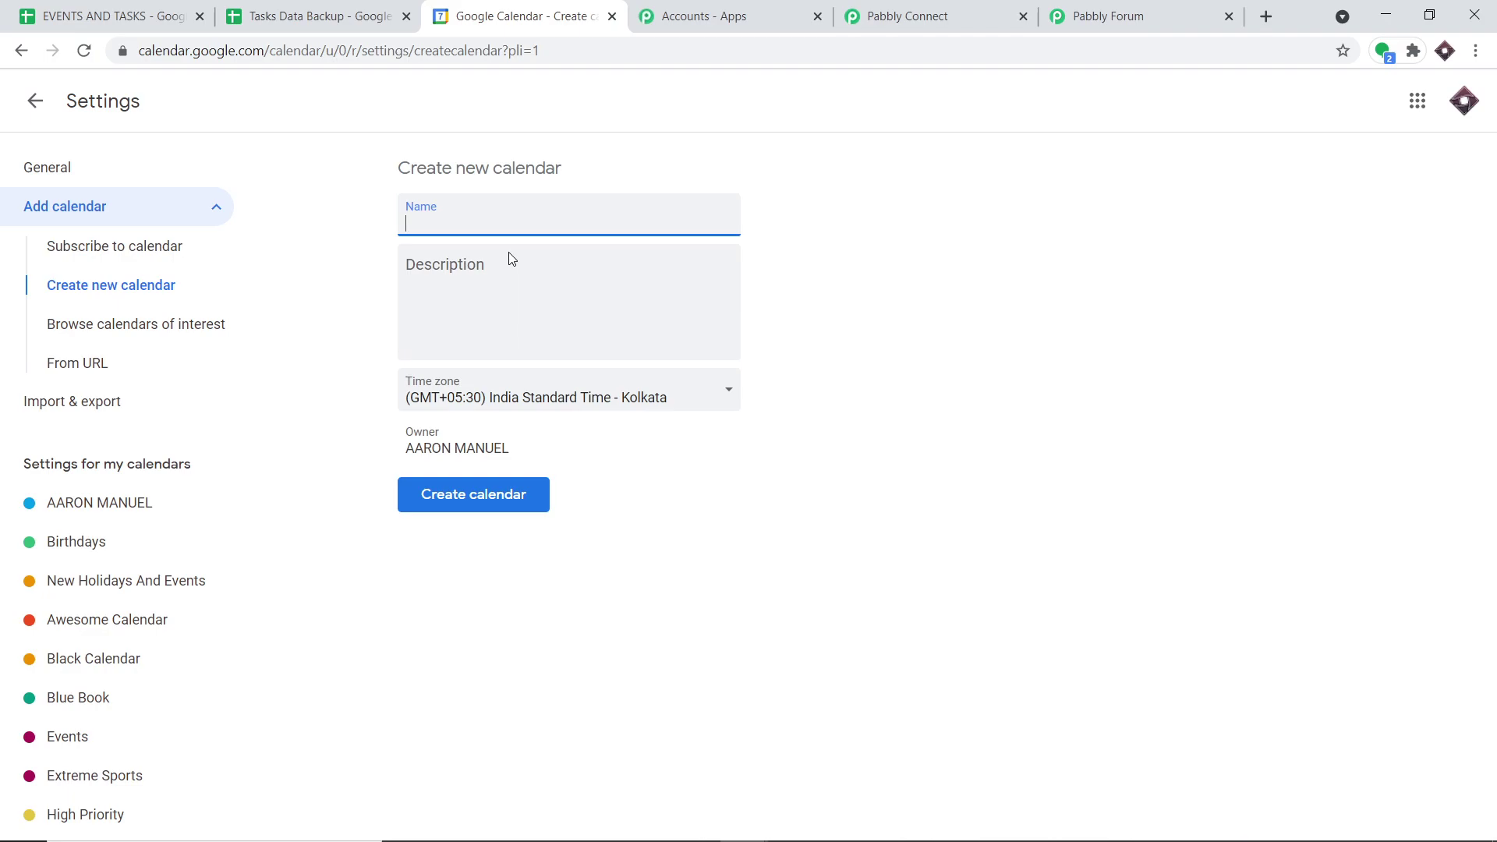
text(Tasks Scheduler Important)
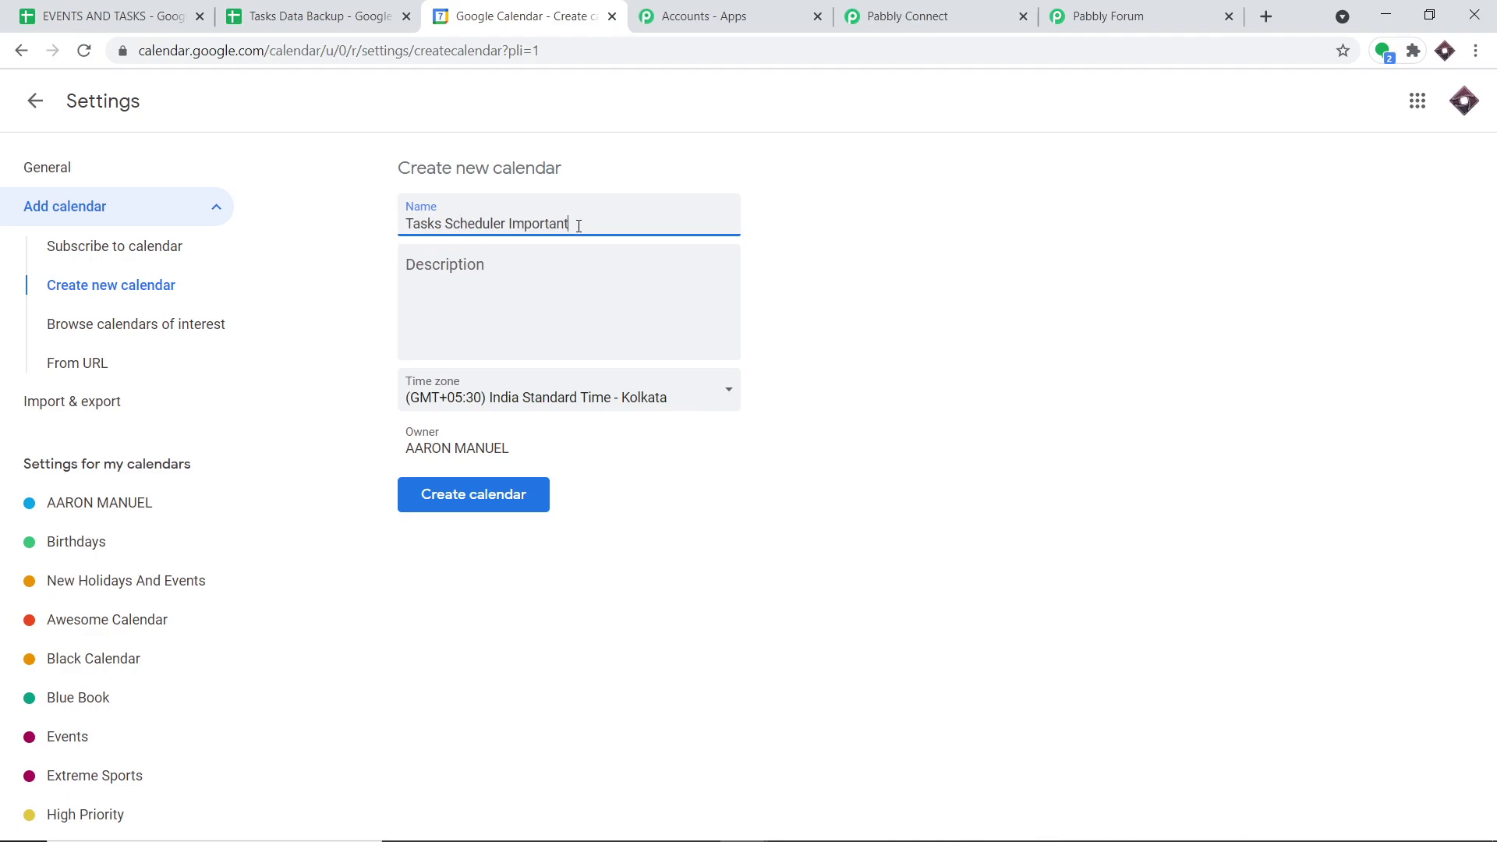
click(493, 503)
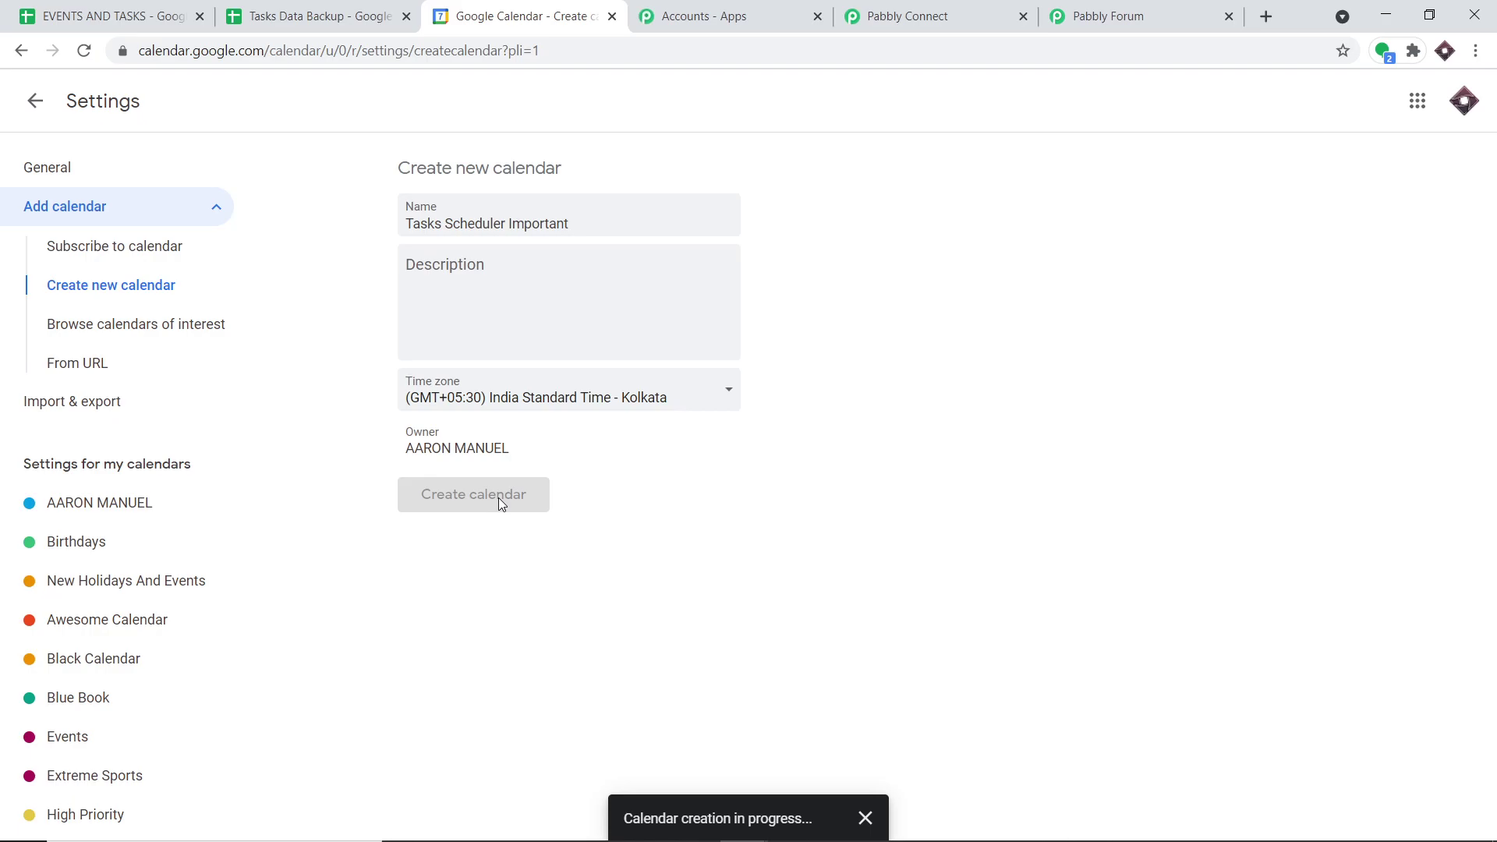
- Return from the Google Calendar settings to the day view and hide the New Holidays And Events calendar
click(936, 10)
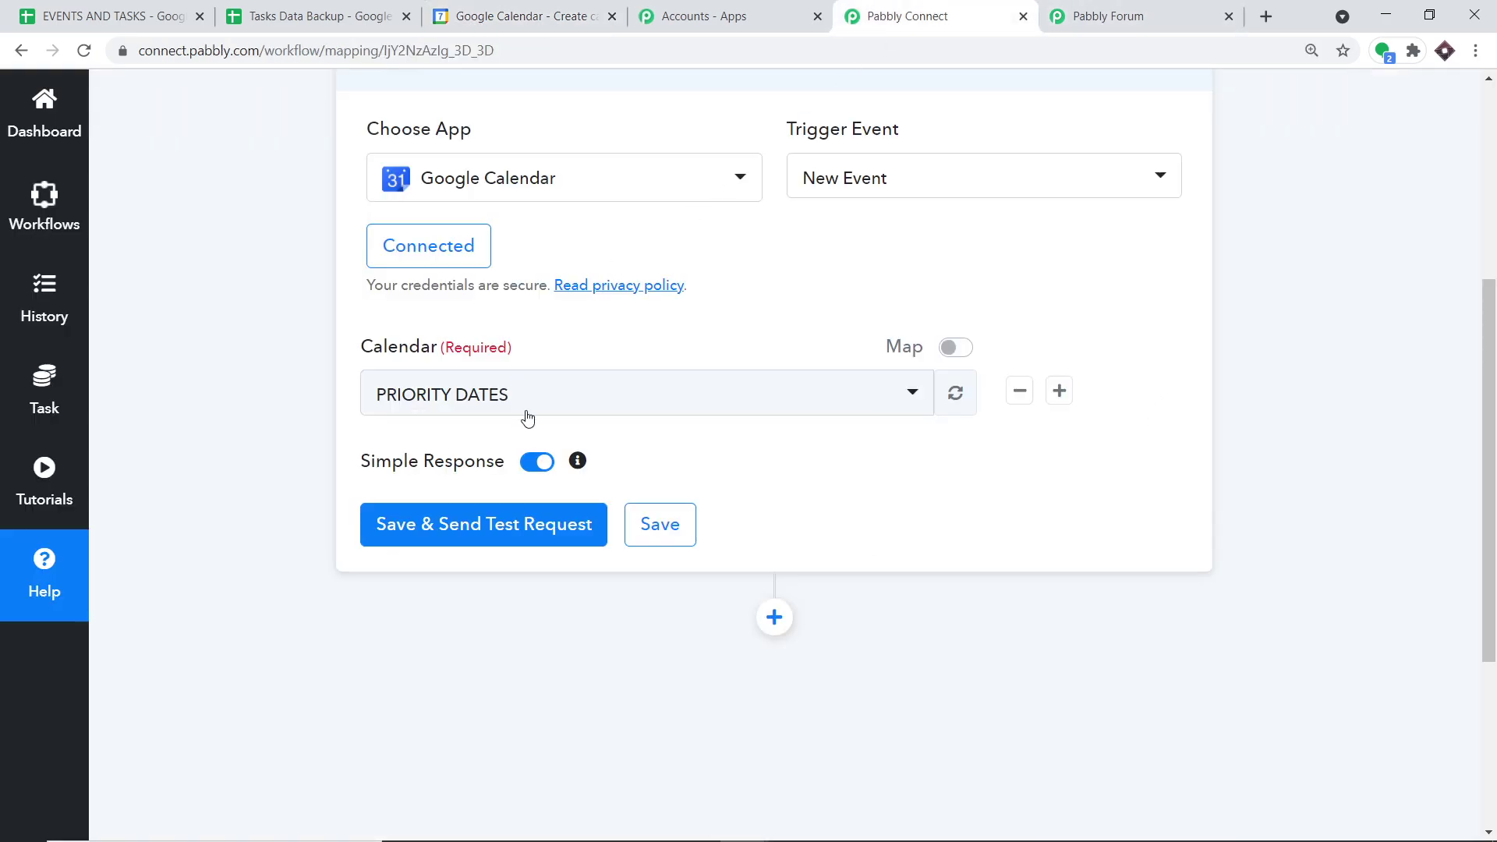
click(530, 8)
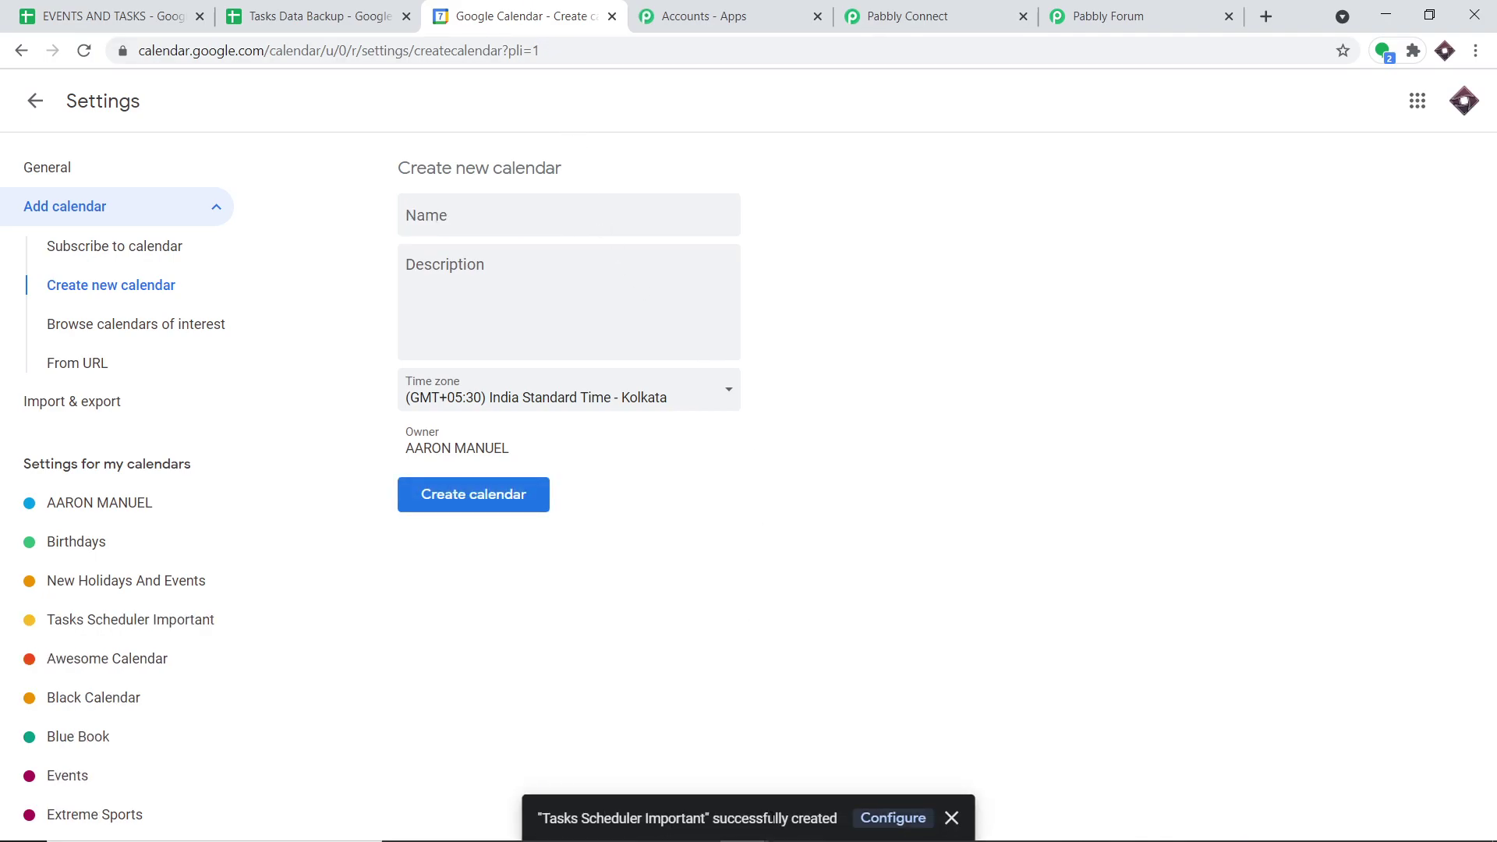
click(35, 102)
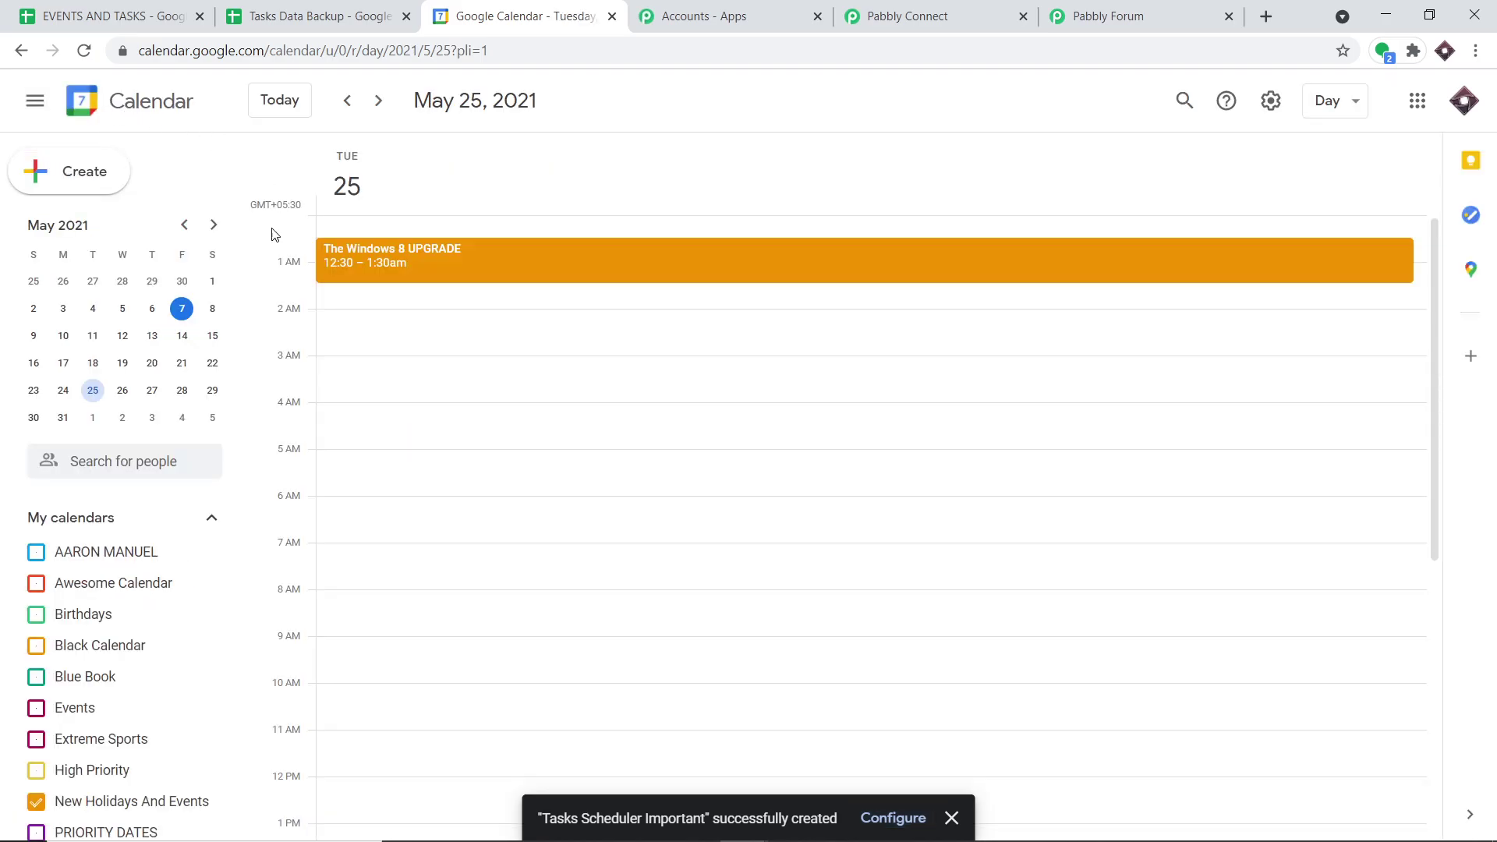
scroll(75, 633, down, 2)
scroll(94, 647, down, 2)
click(36, 508)
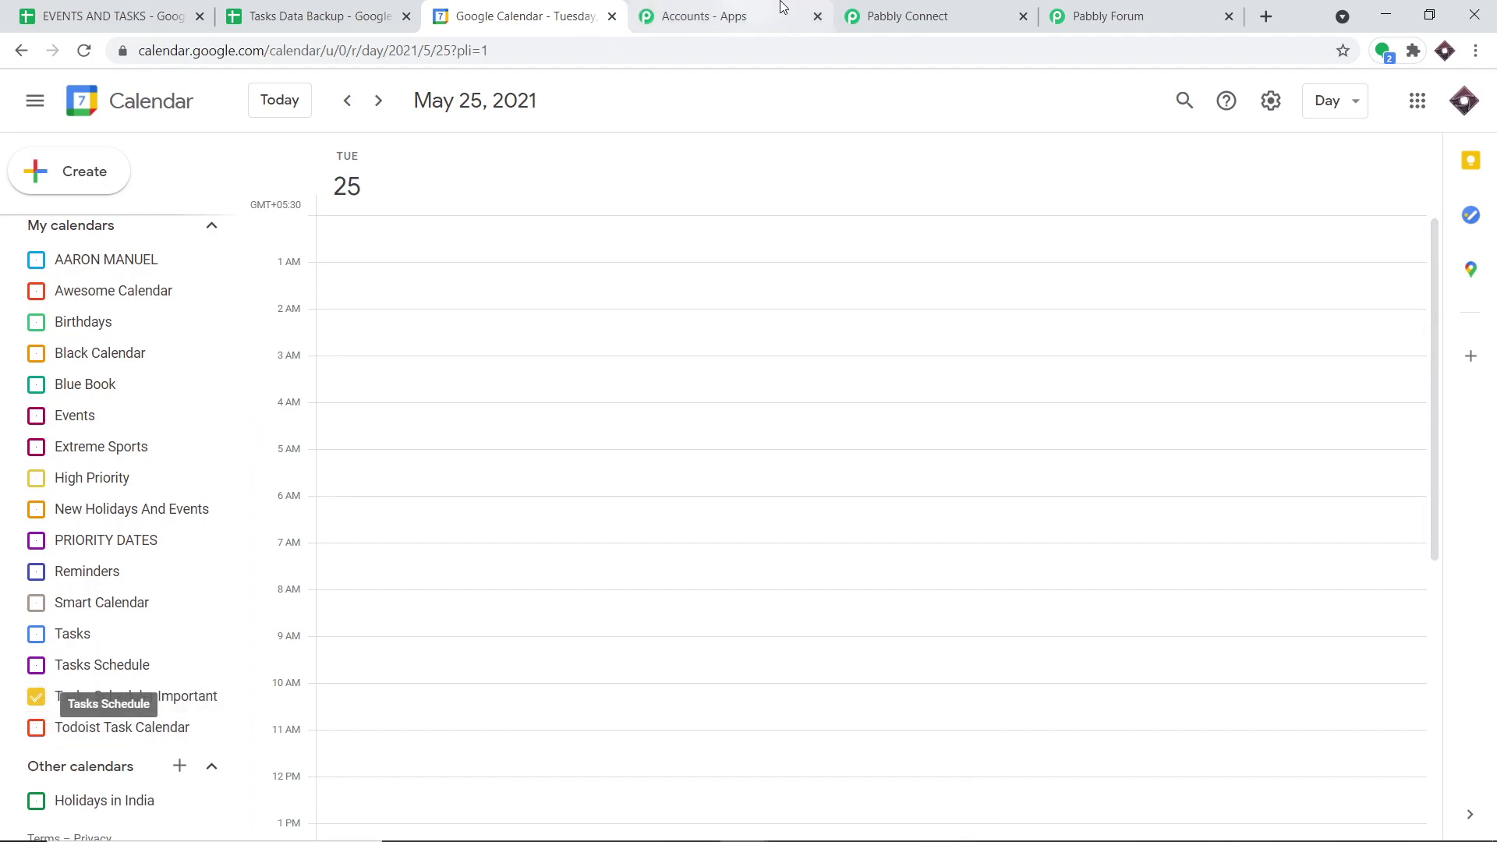
- In the Pabbly Connect trigger, refresh the calendars and select Tasks Scheduler Important, saving it with a test request
click(879, 9)
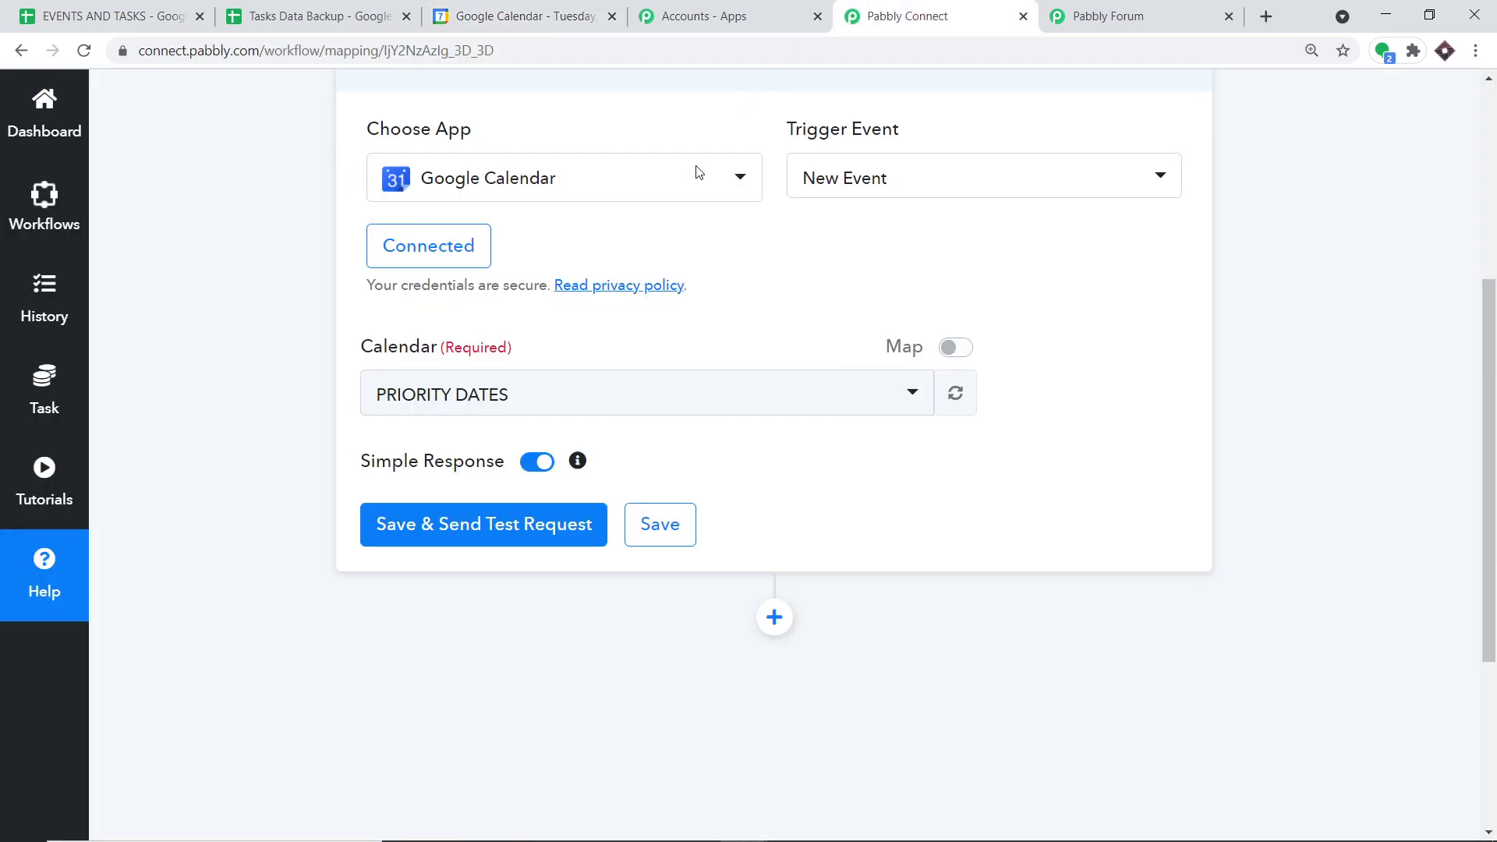
click(965, 394)
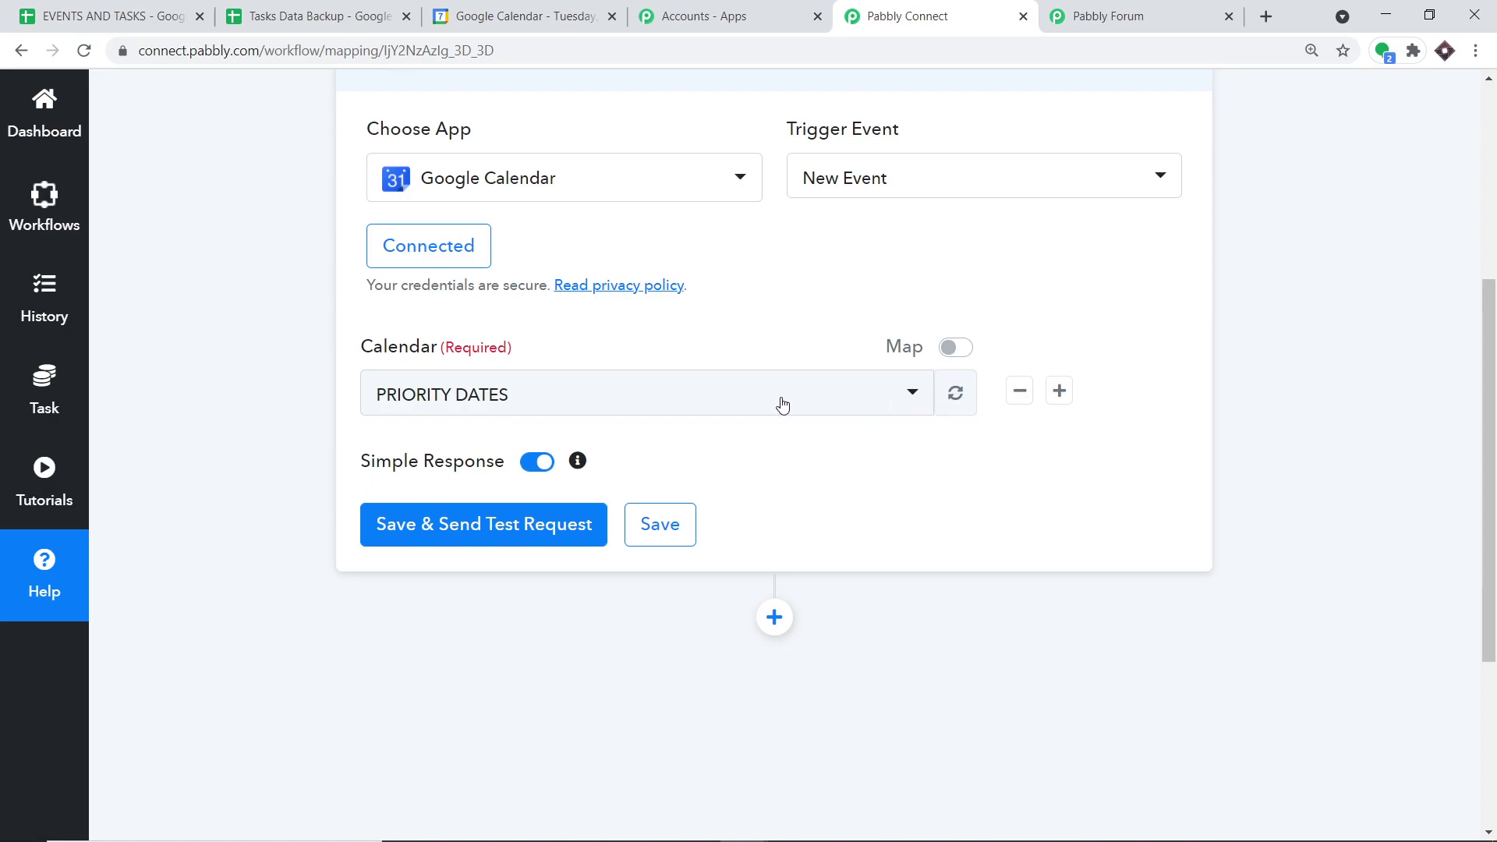
click(782, 404)
scroll(717, 530, down, 3)
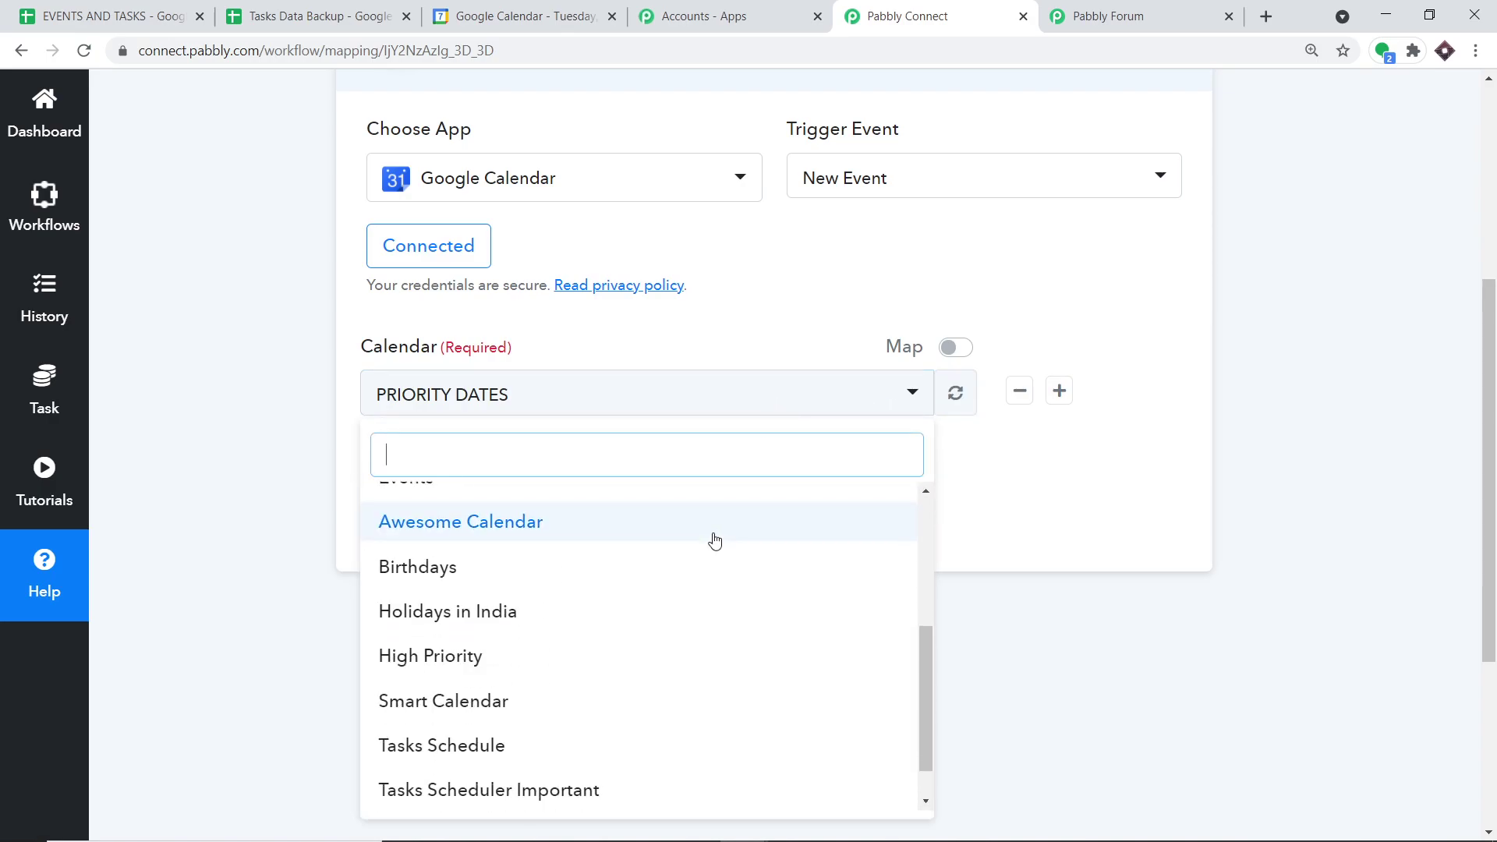
scroll(714, 541, down, 1)
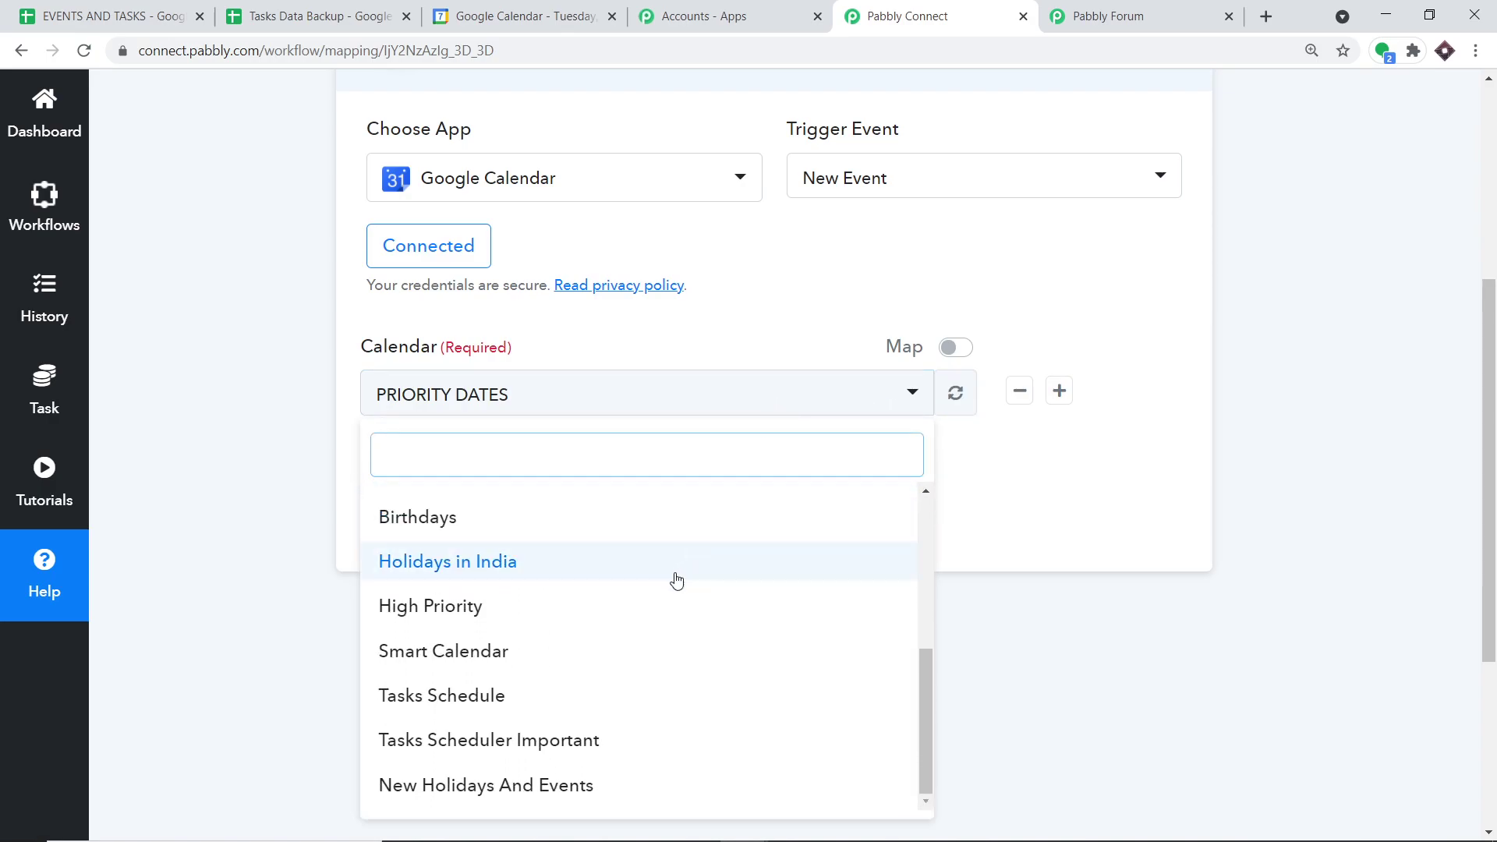
click(520, 742)
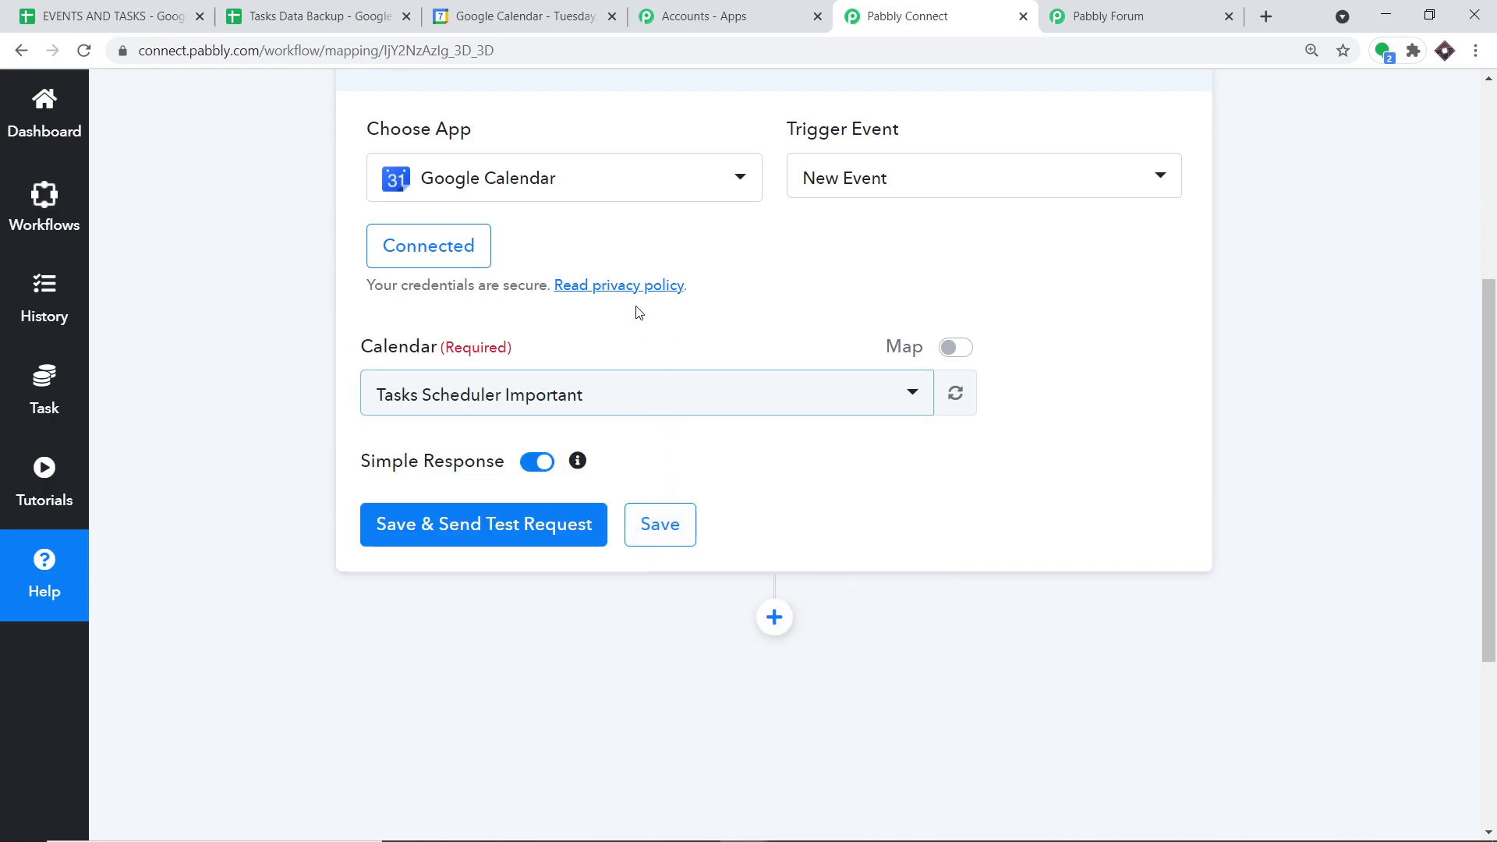
scroll(647, 328, down, 1)
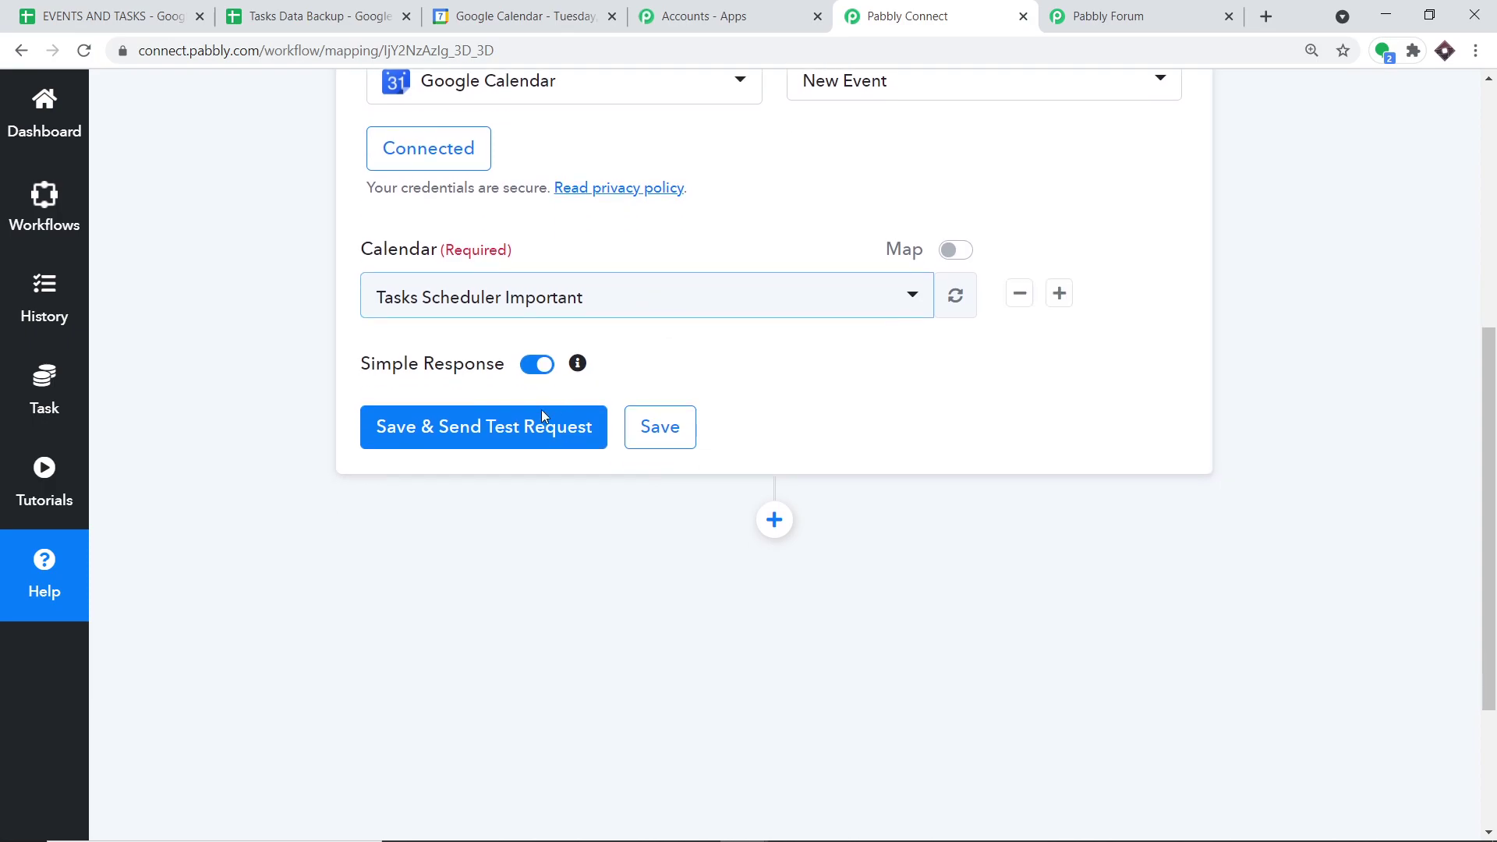
click(516, 442)
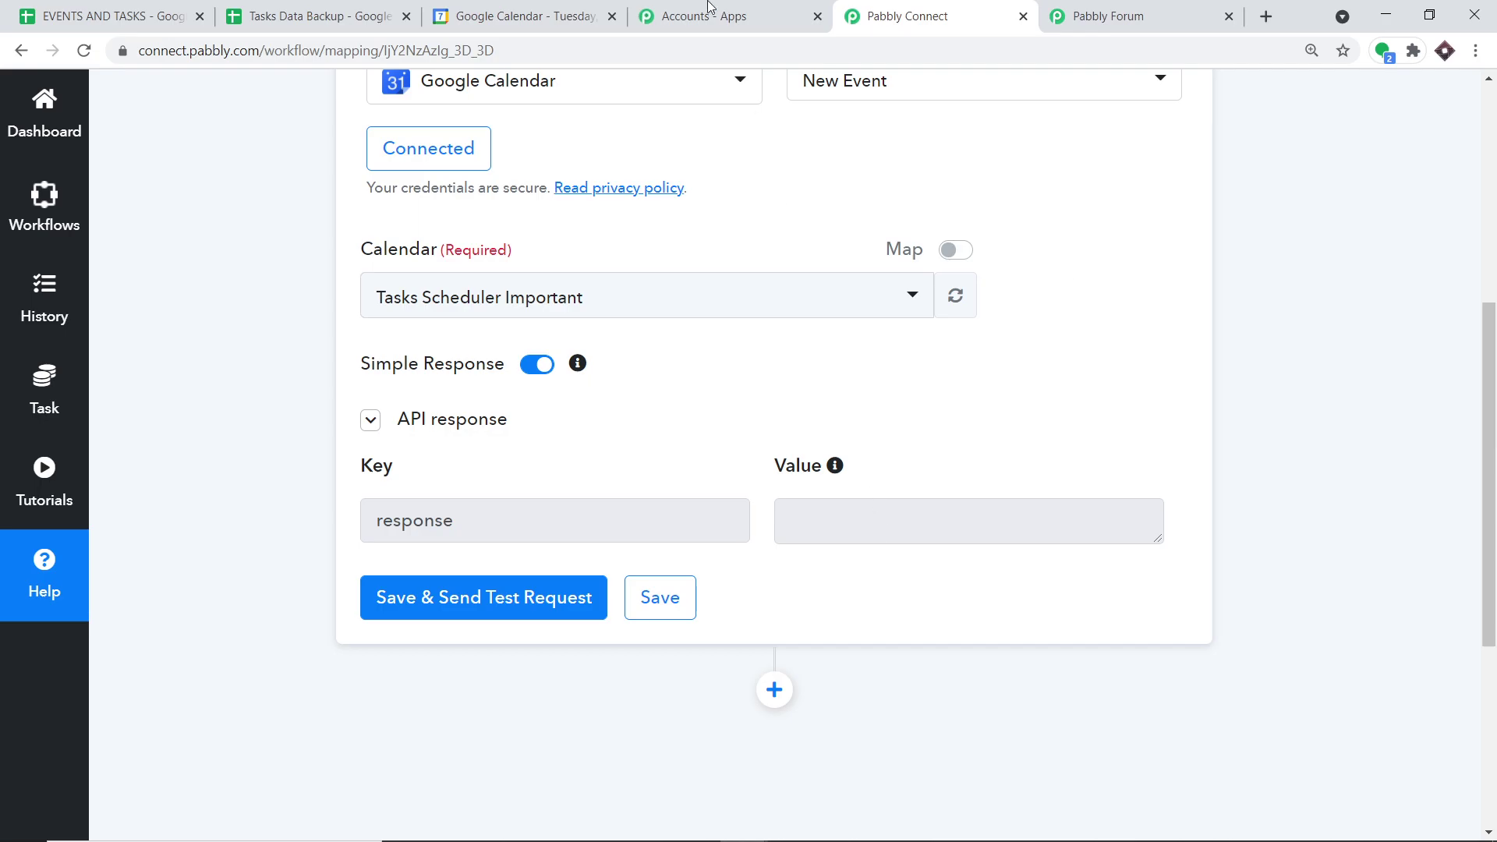
- In Google Calendar, create the event "Upgrade Macintosh Sealion" on May 25, 2:00–3:00am, in Tasks Scheduler Important with the description "Sealion is slower"
click(581, 10)
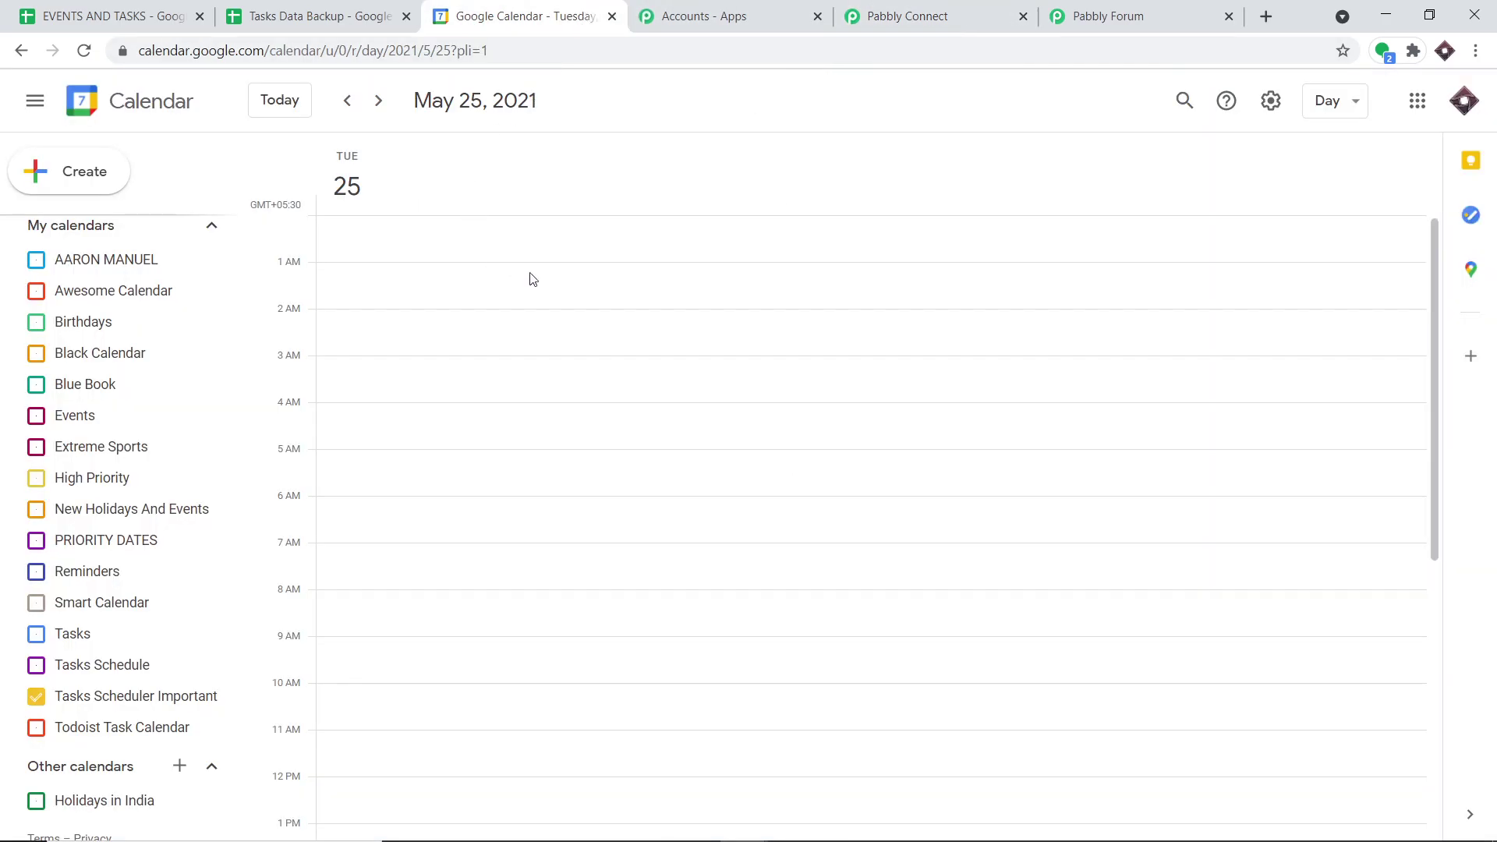
click(614, 324)
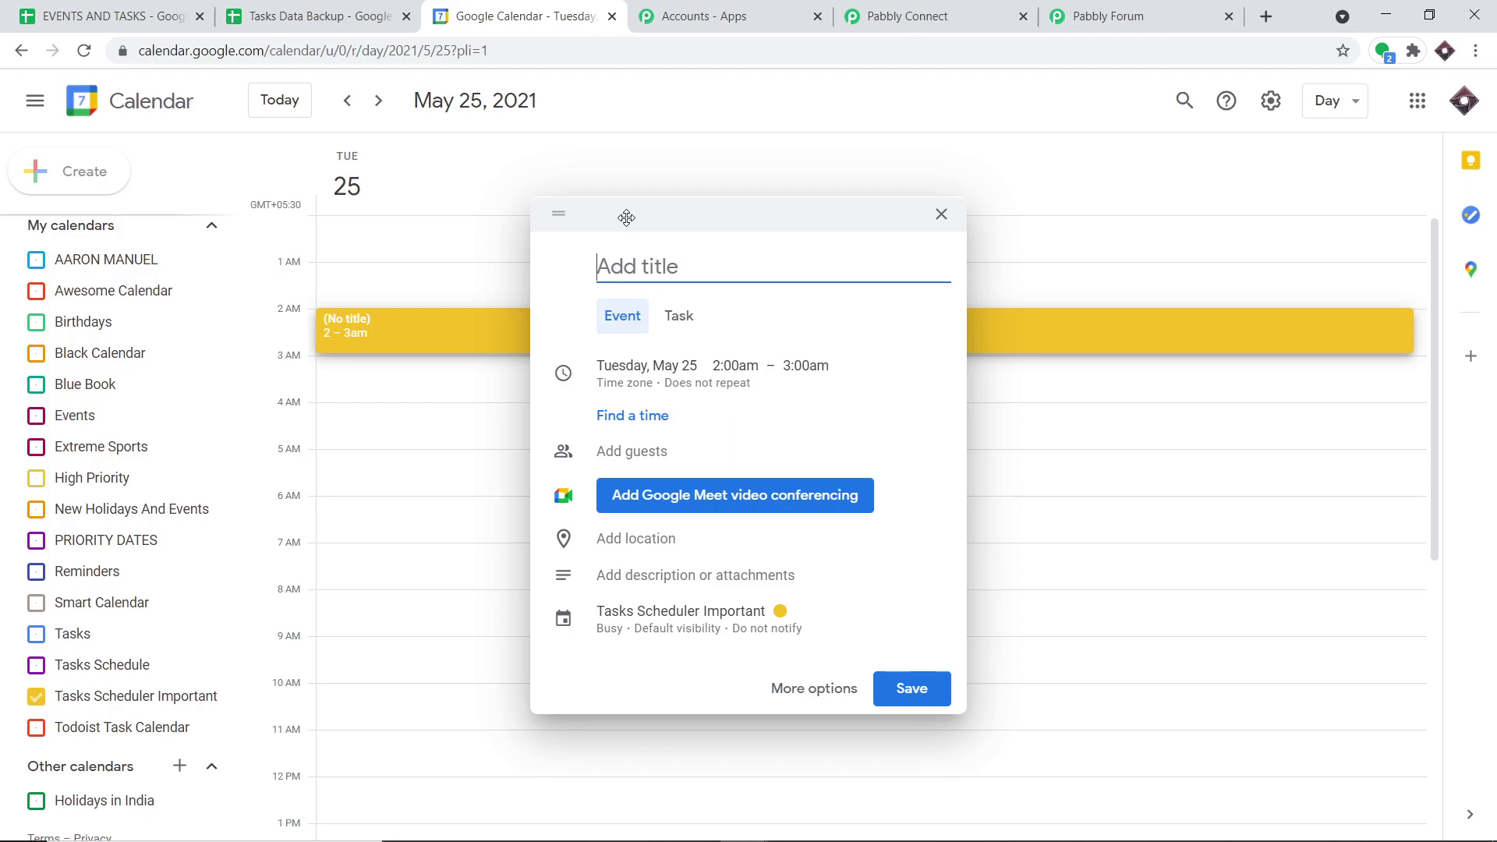
text(Upgrade Macint)
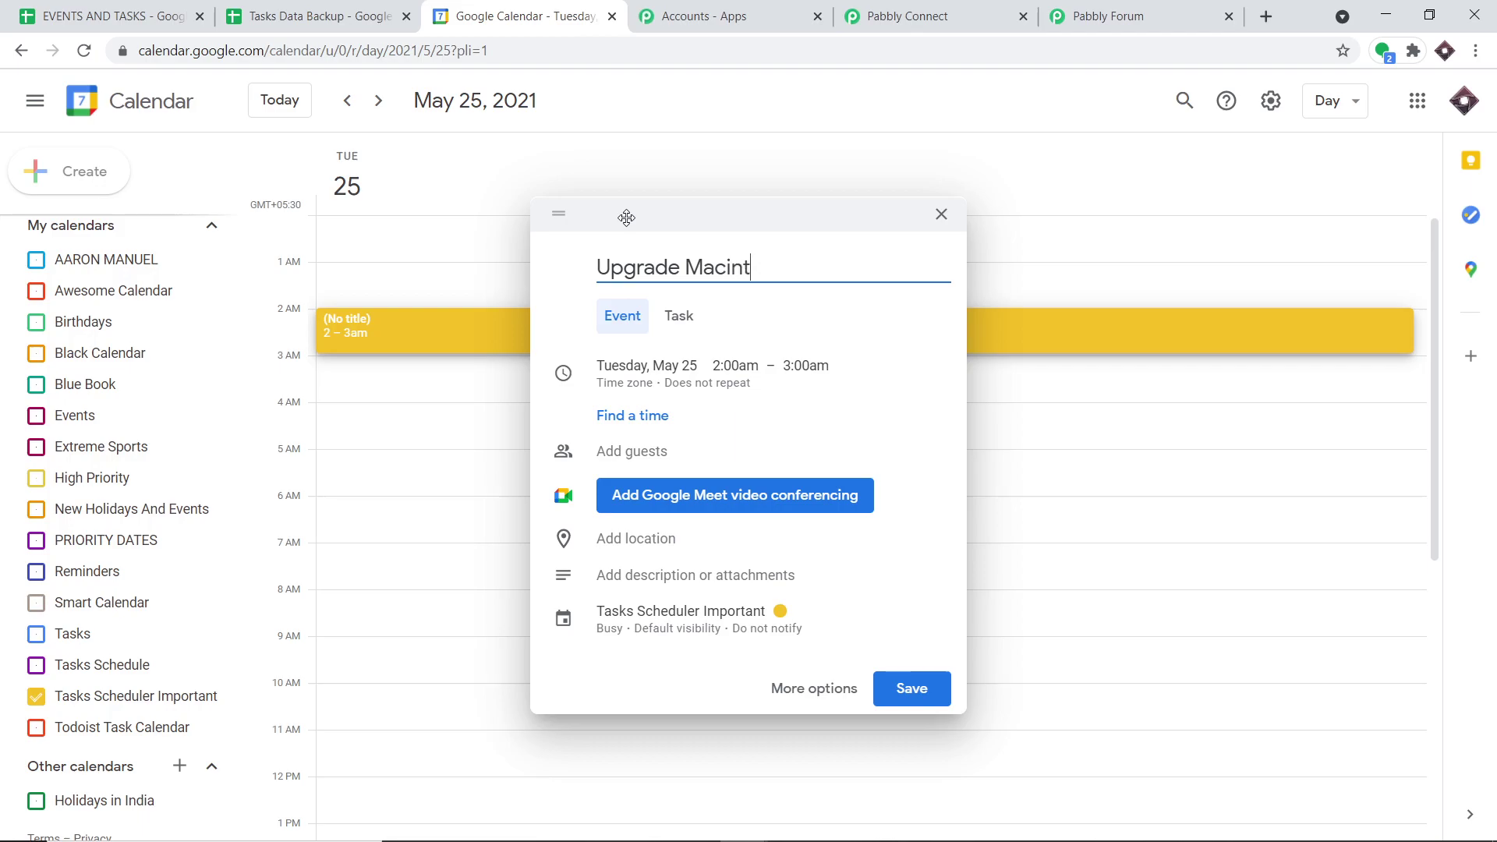
text(osh Sealion)
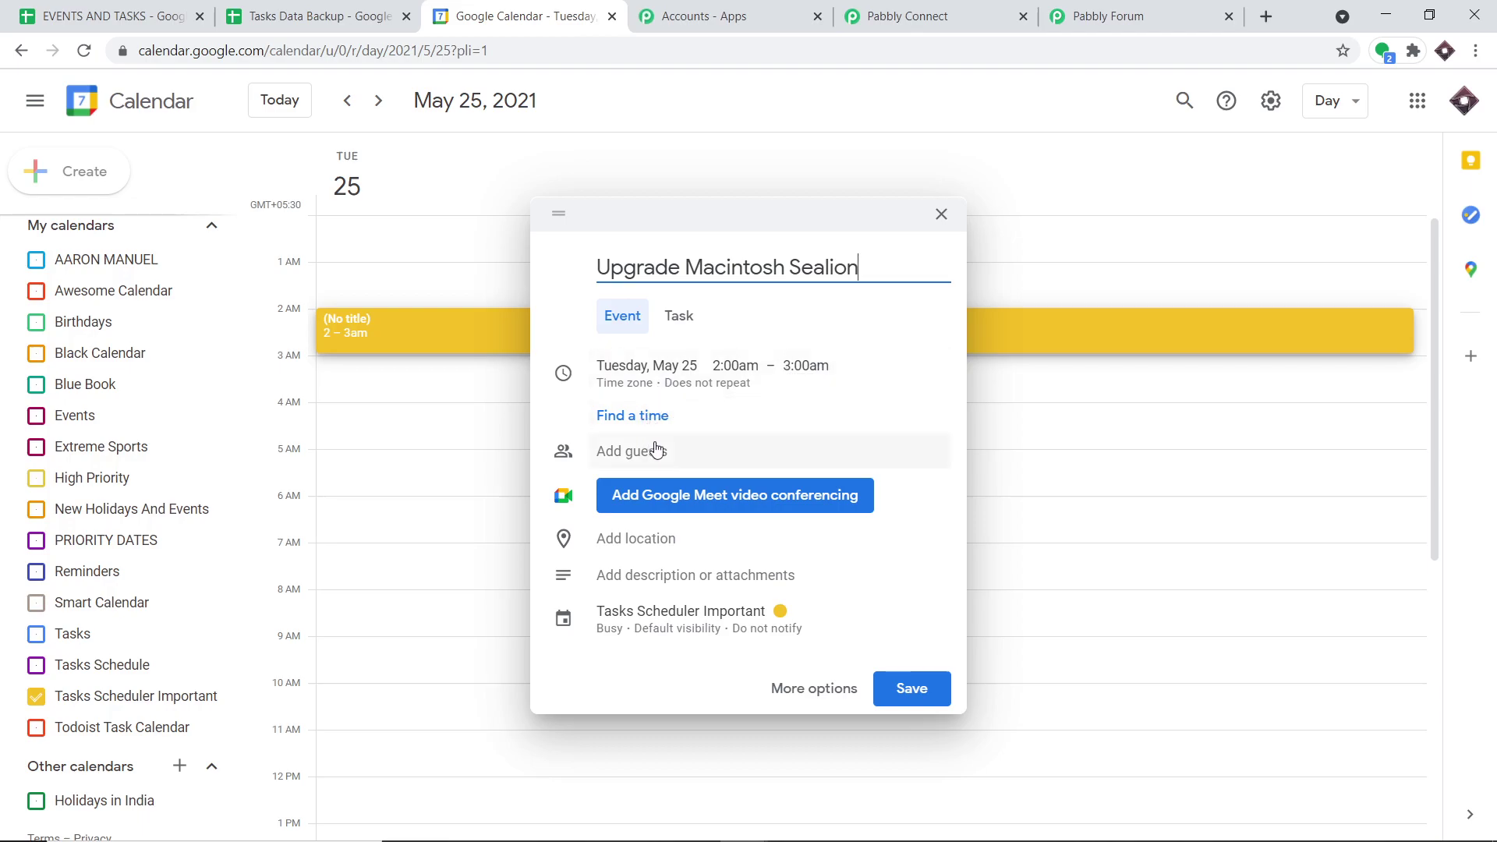
click(636, 581)
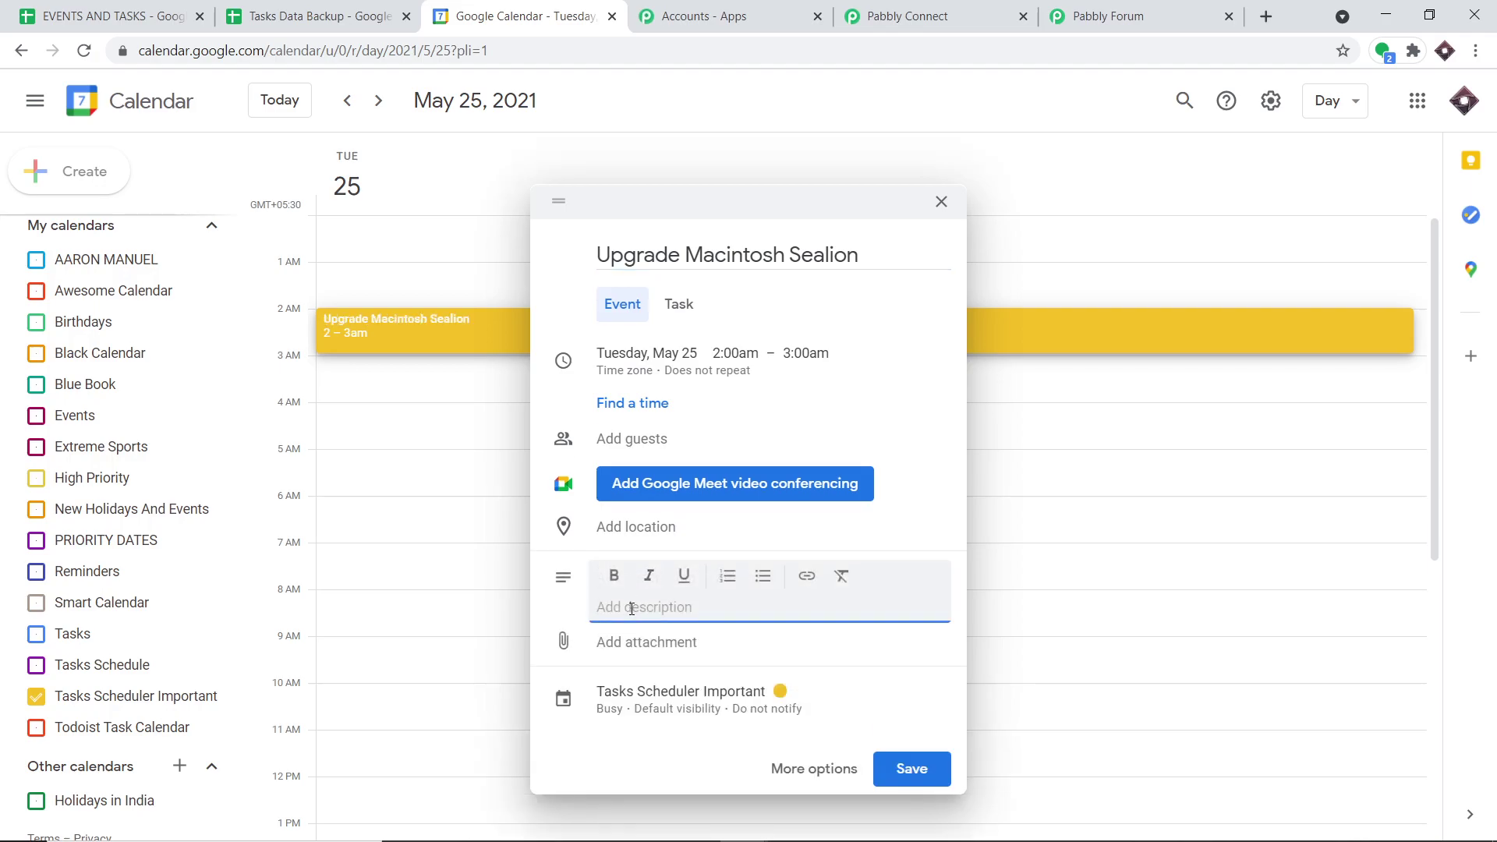
click(632, 609)
text(ower)
click(920, 786)
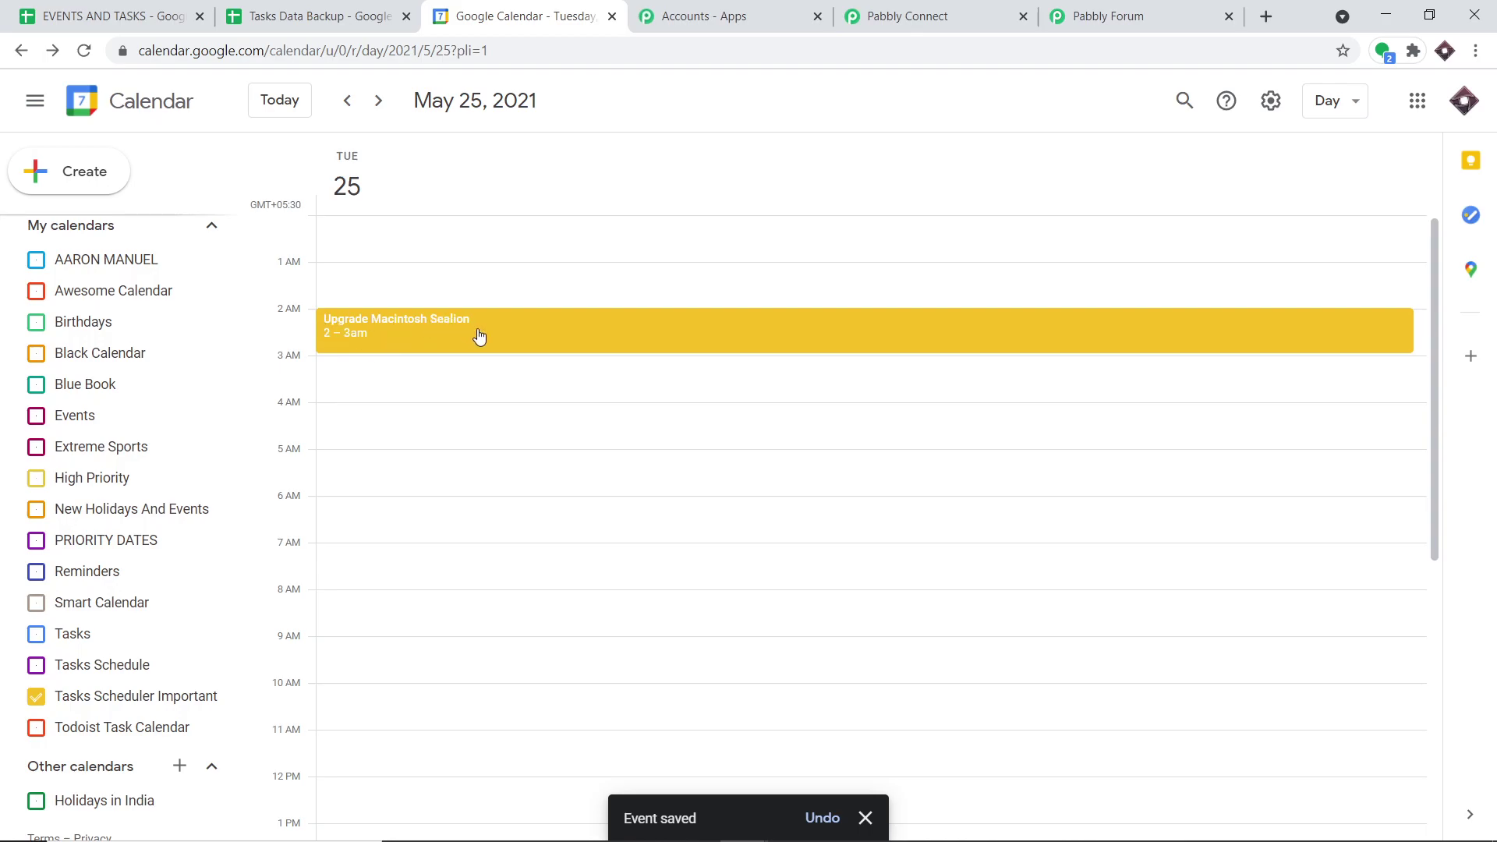
- Return to Pabbly Connect and save the Google Calendar trigger with a new test request
click(959, 8)
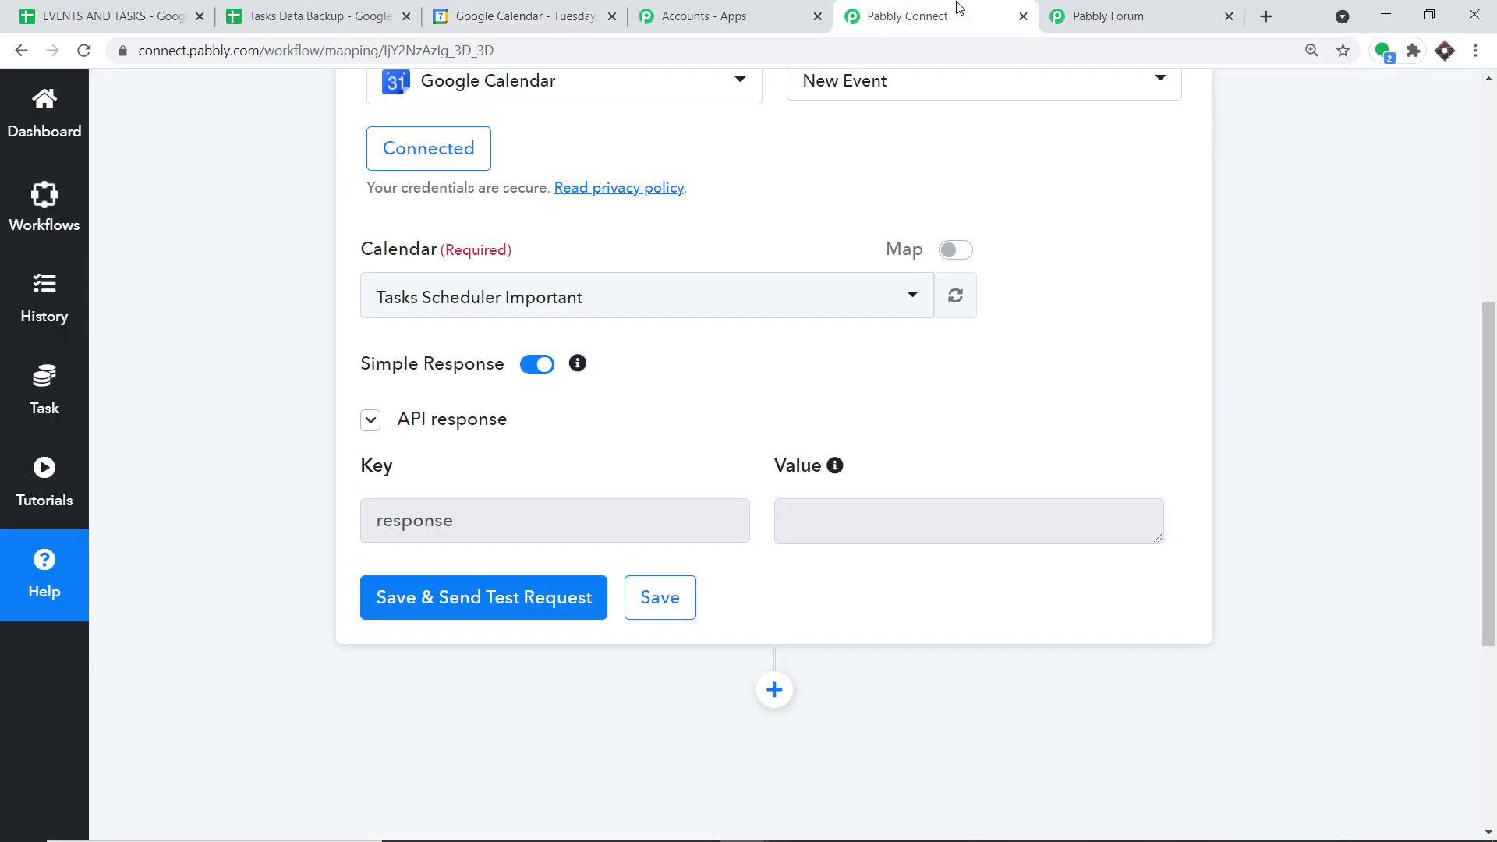
scroll(717, 222, down, 3)
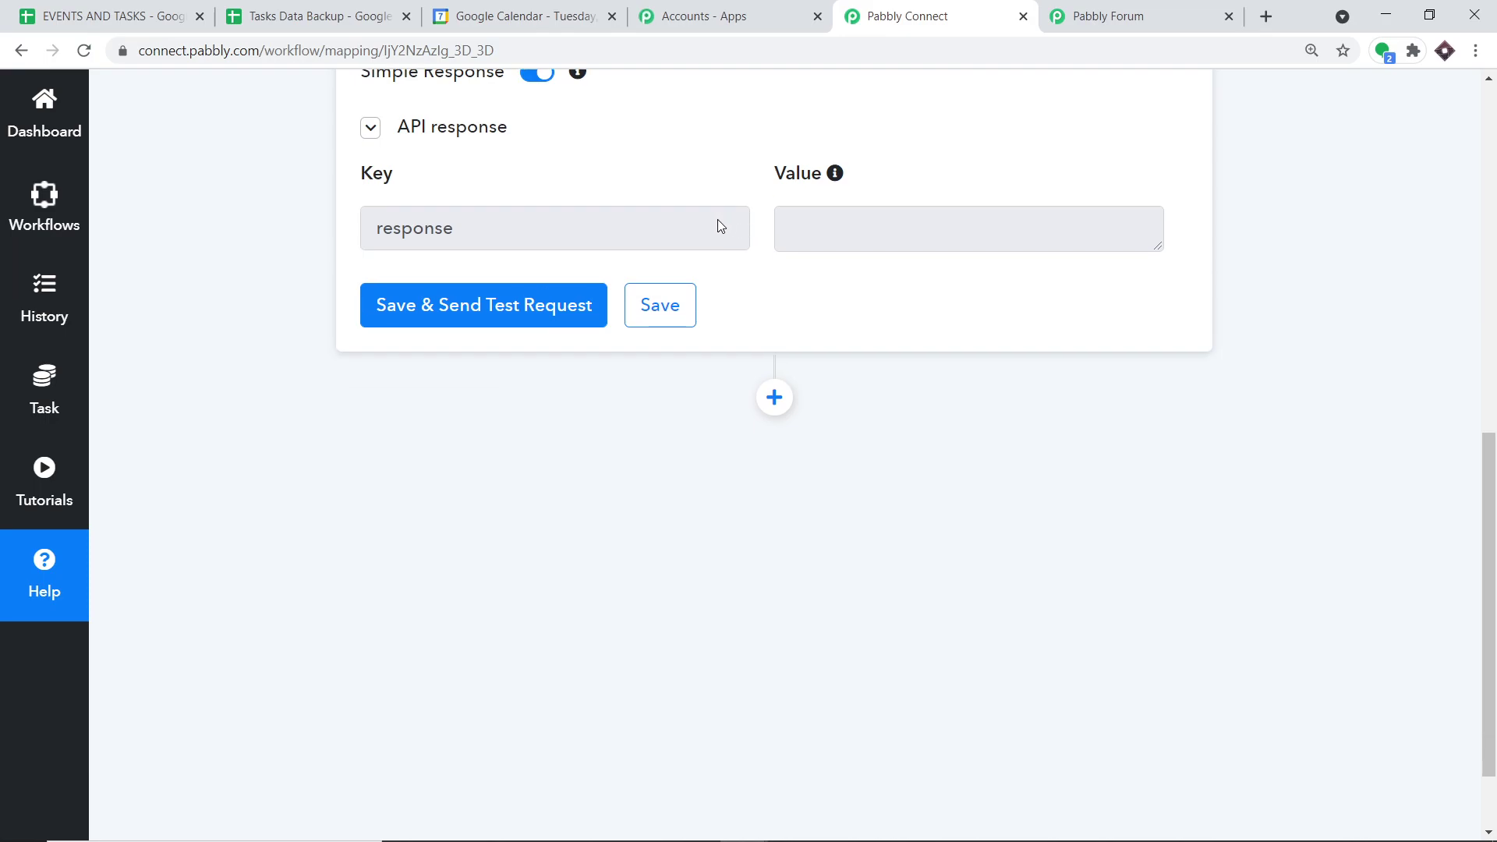
click(499, 308)
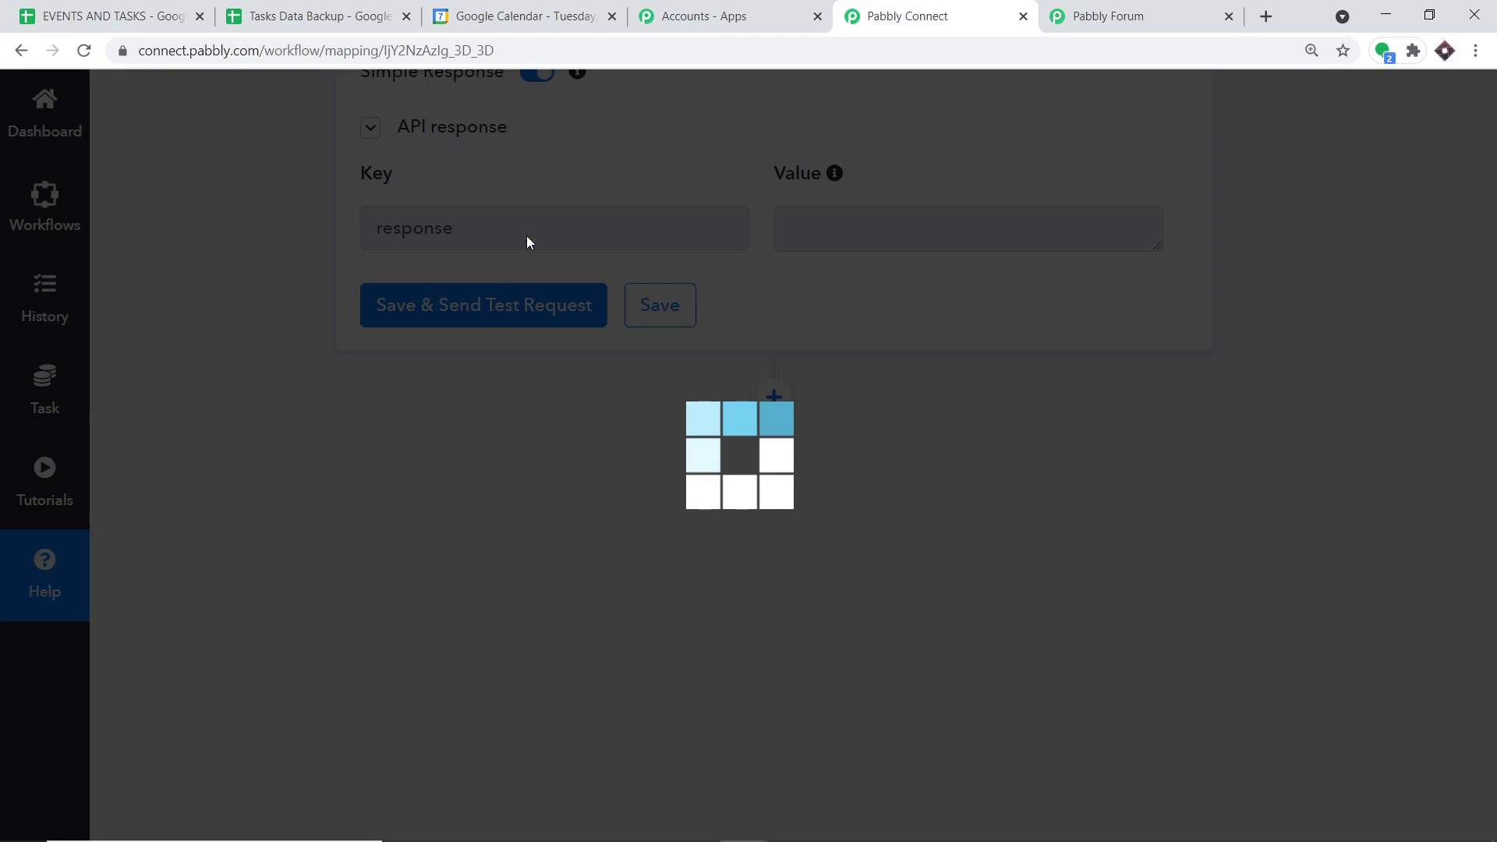
- Compare the calendar event with the trigger's API response, checking the summary, description, start and end date-times
click(538, 14)
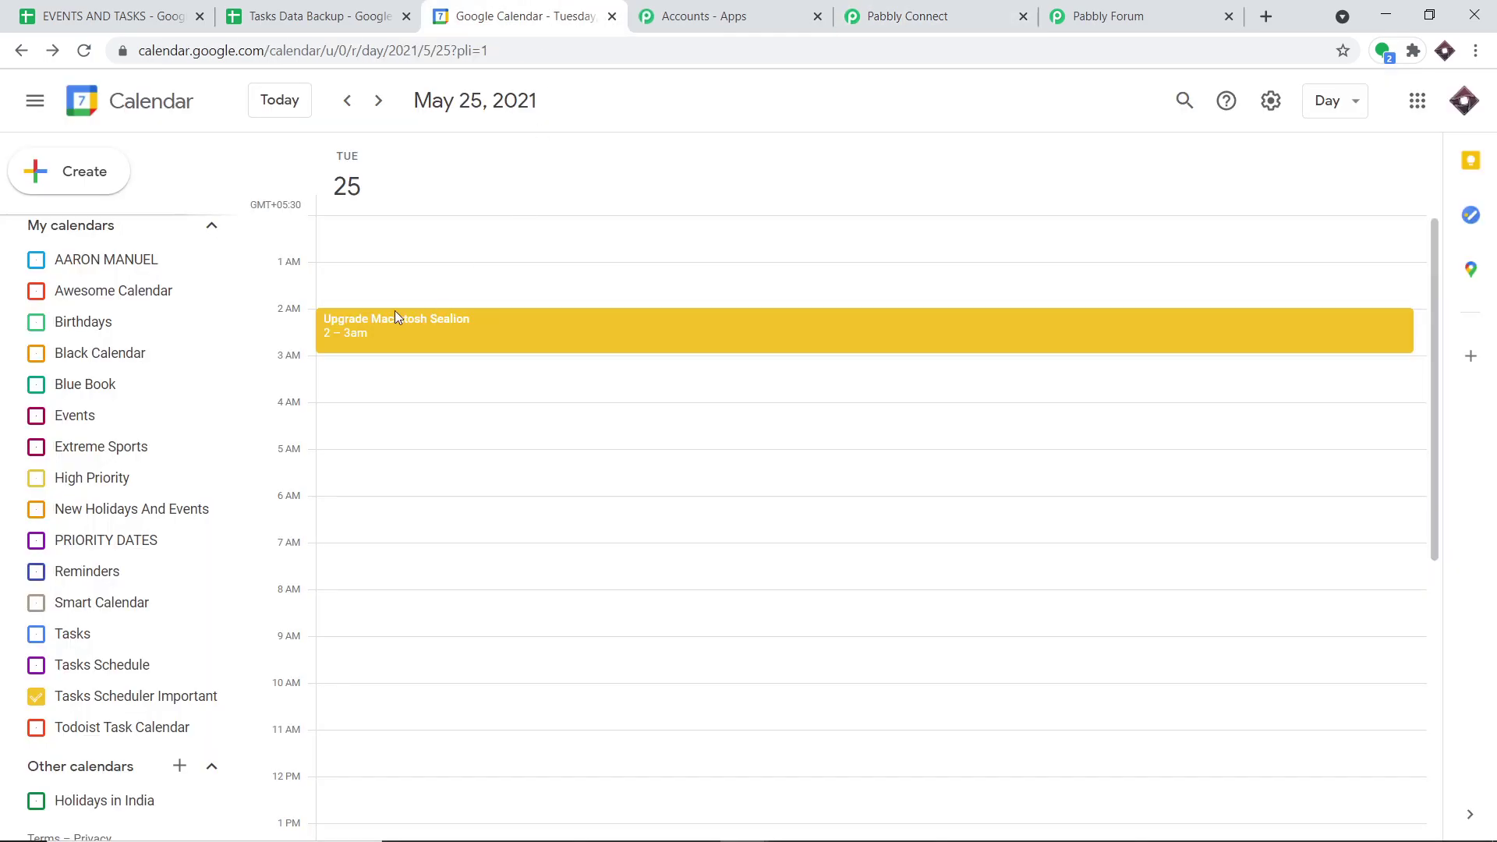
click(933, 8)
scroll(930, 326, down, 3)
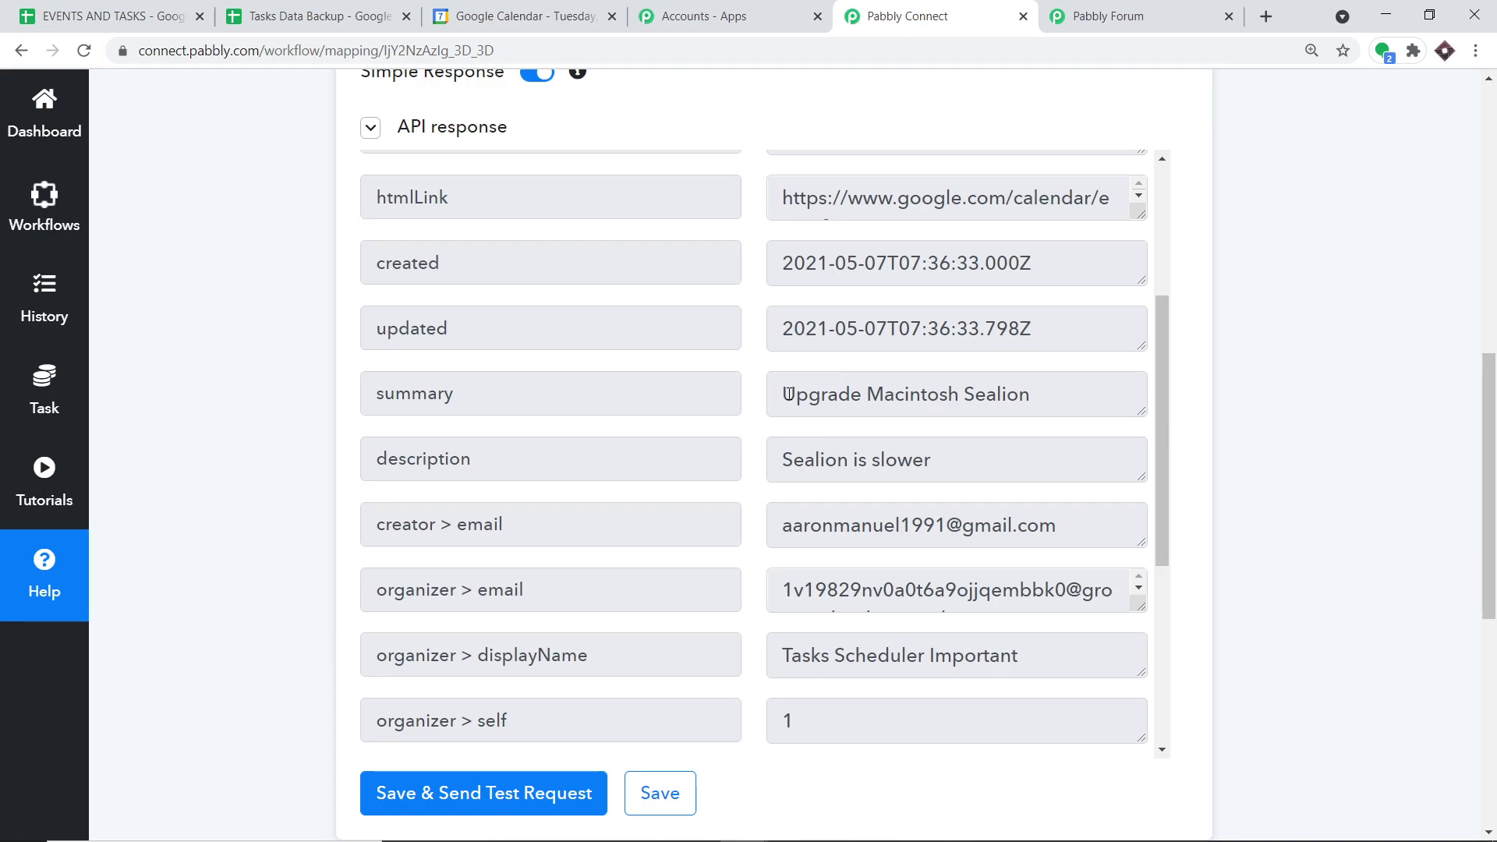
triple_click(1029, 398)
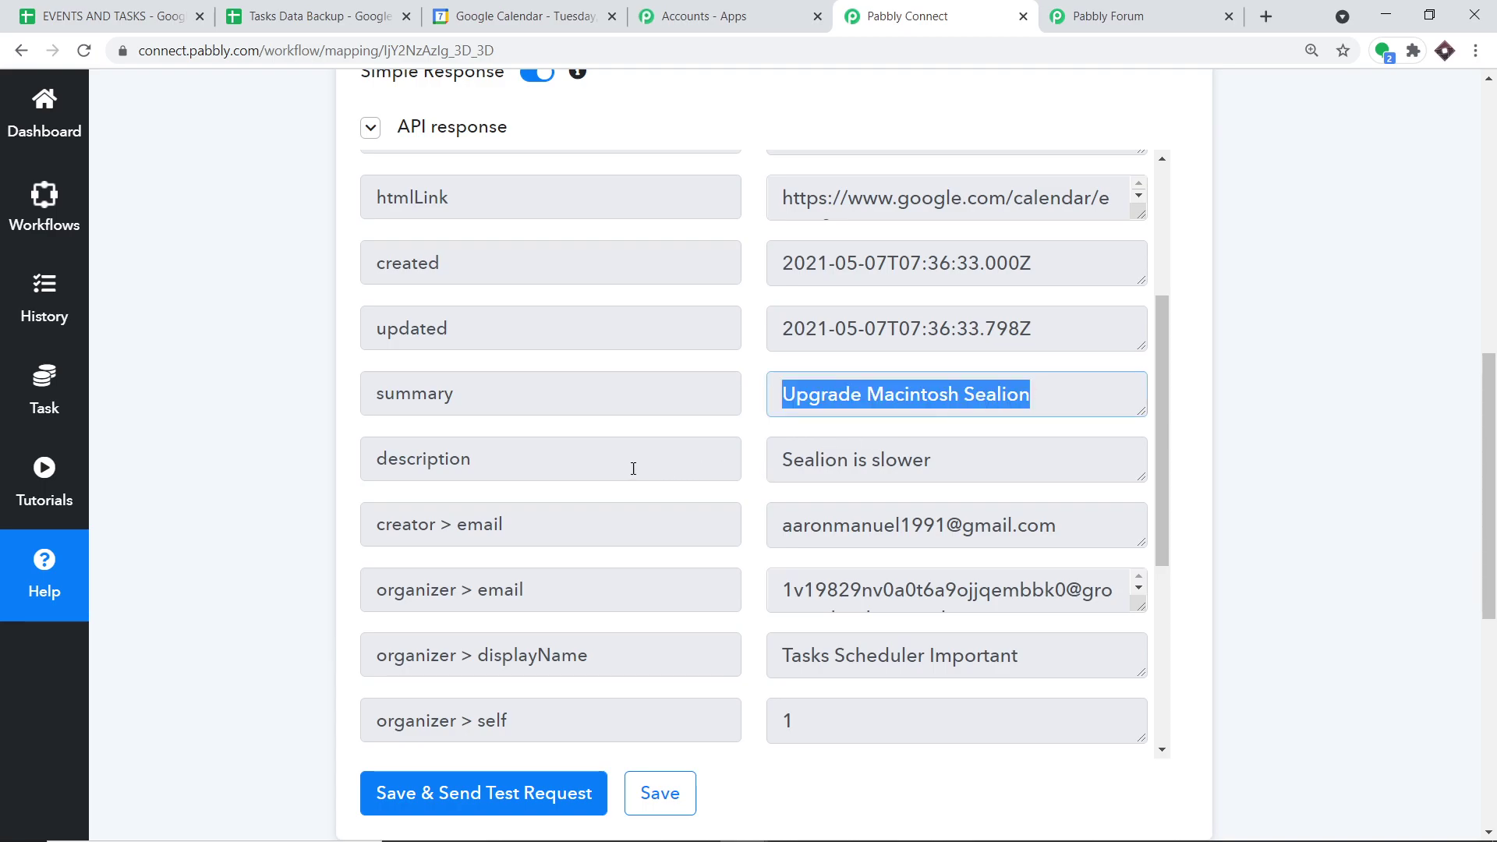
scroll(867, 470, down, 4)
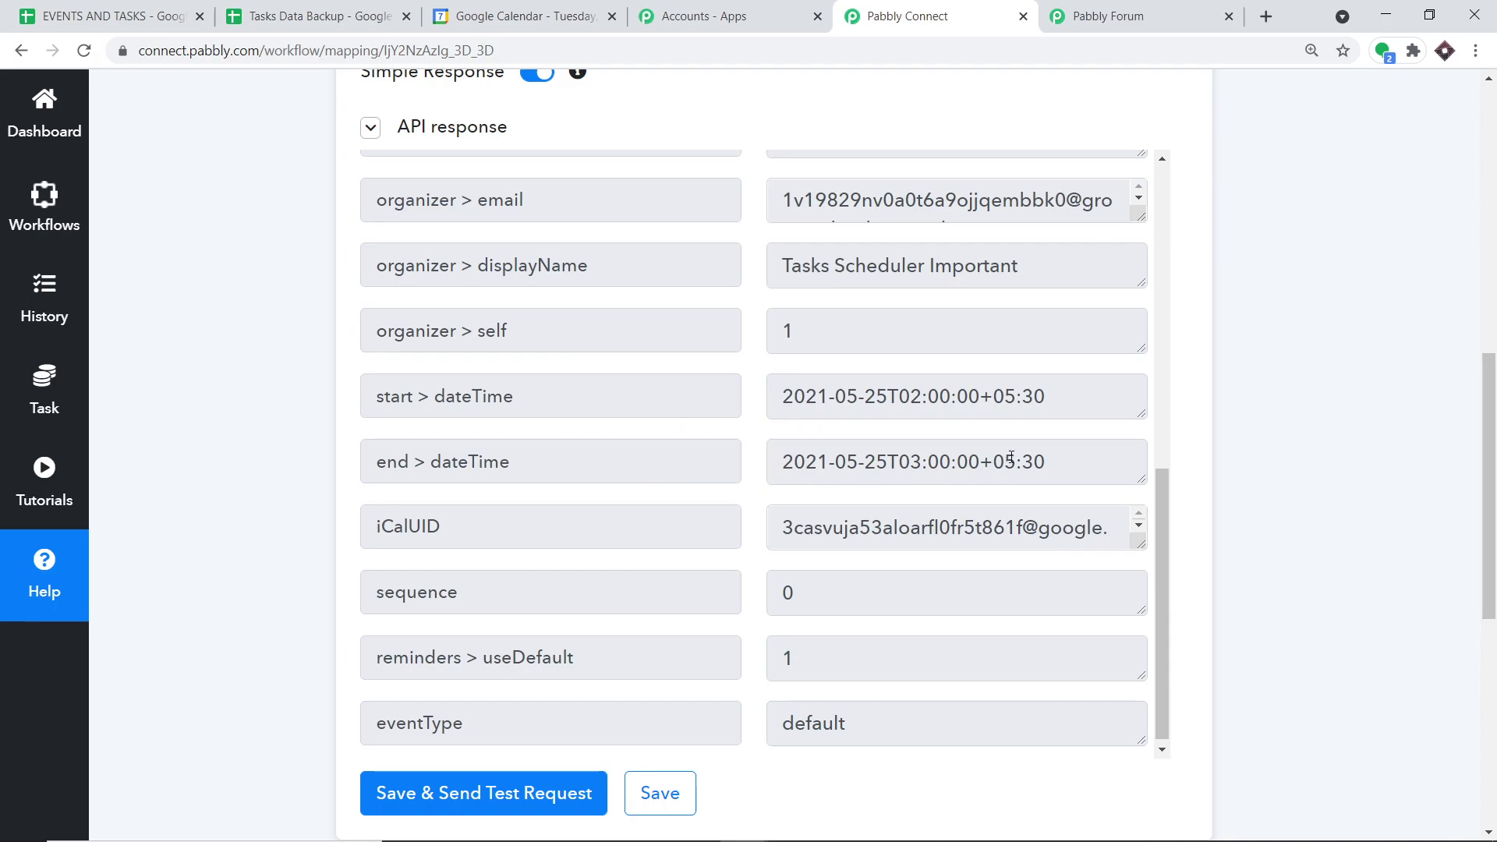
scroll(1014, 444, up, 2)
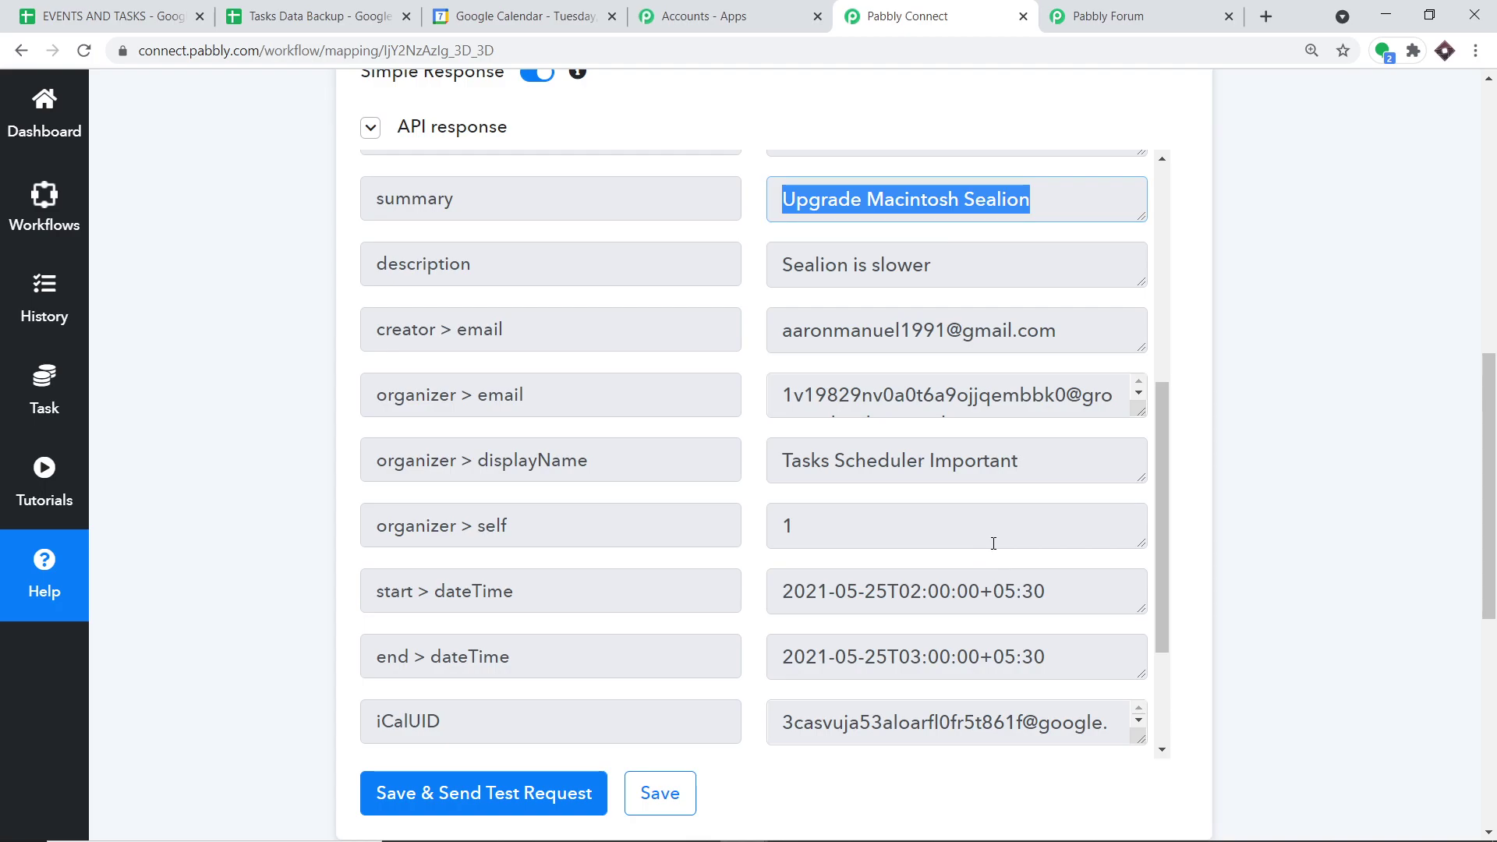
scroll(1005, 522, down, 3)
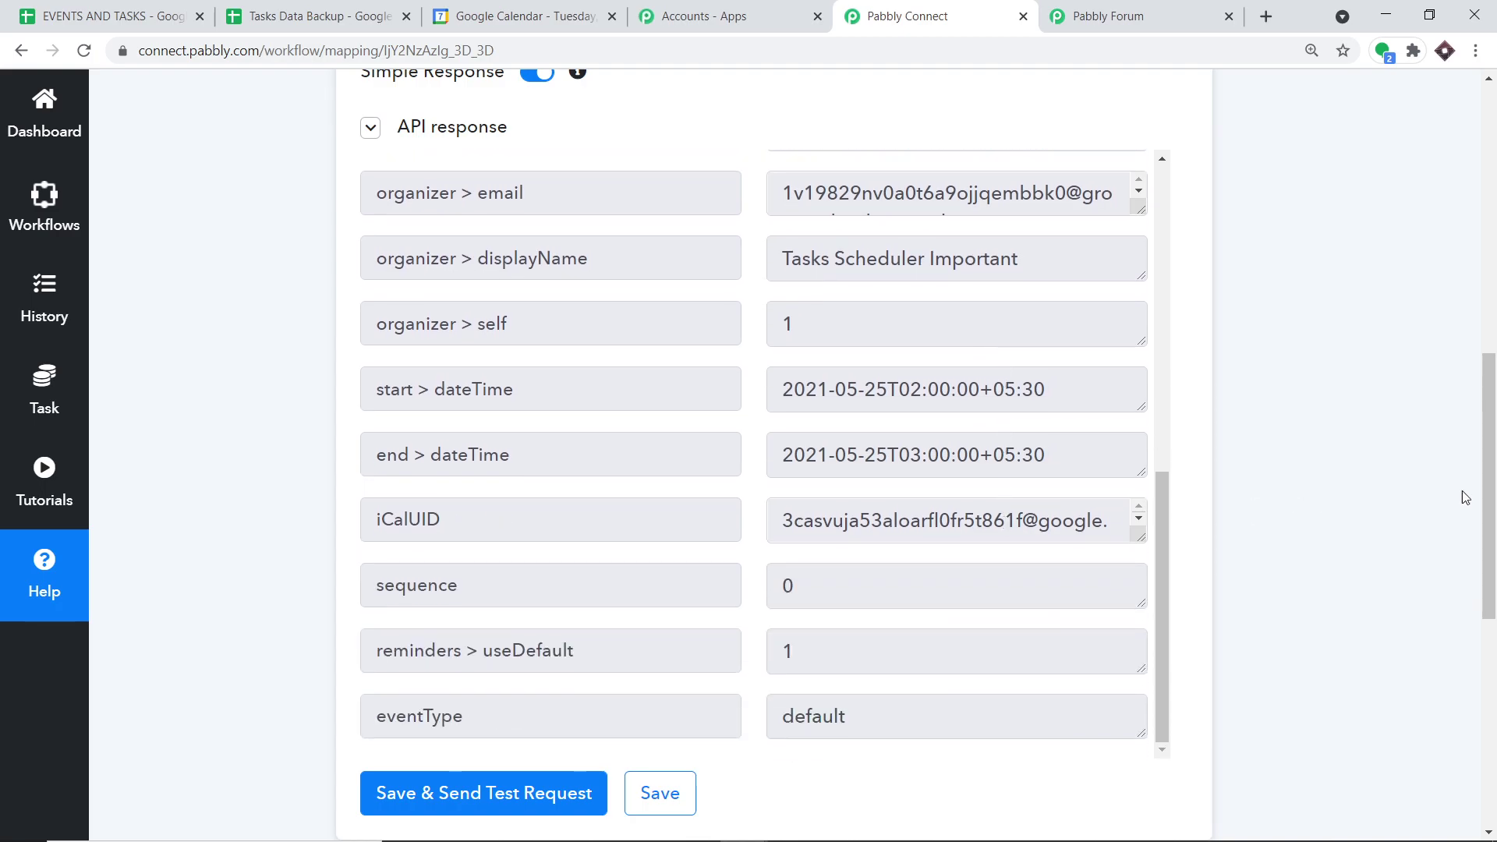
- Add an action step below the trigger using the Google Sheets app with the Add New Row event
scroll(1450, 495, down, 7)
click(778, 302)
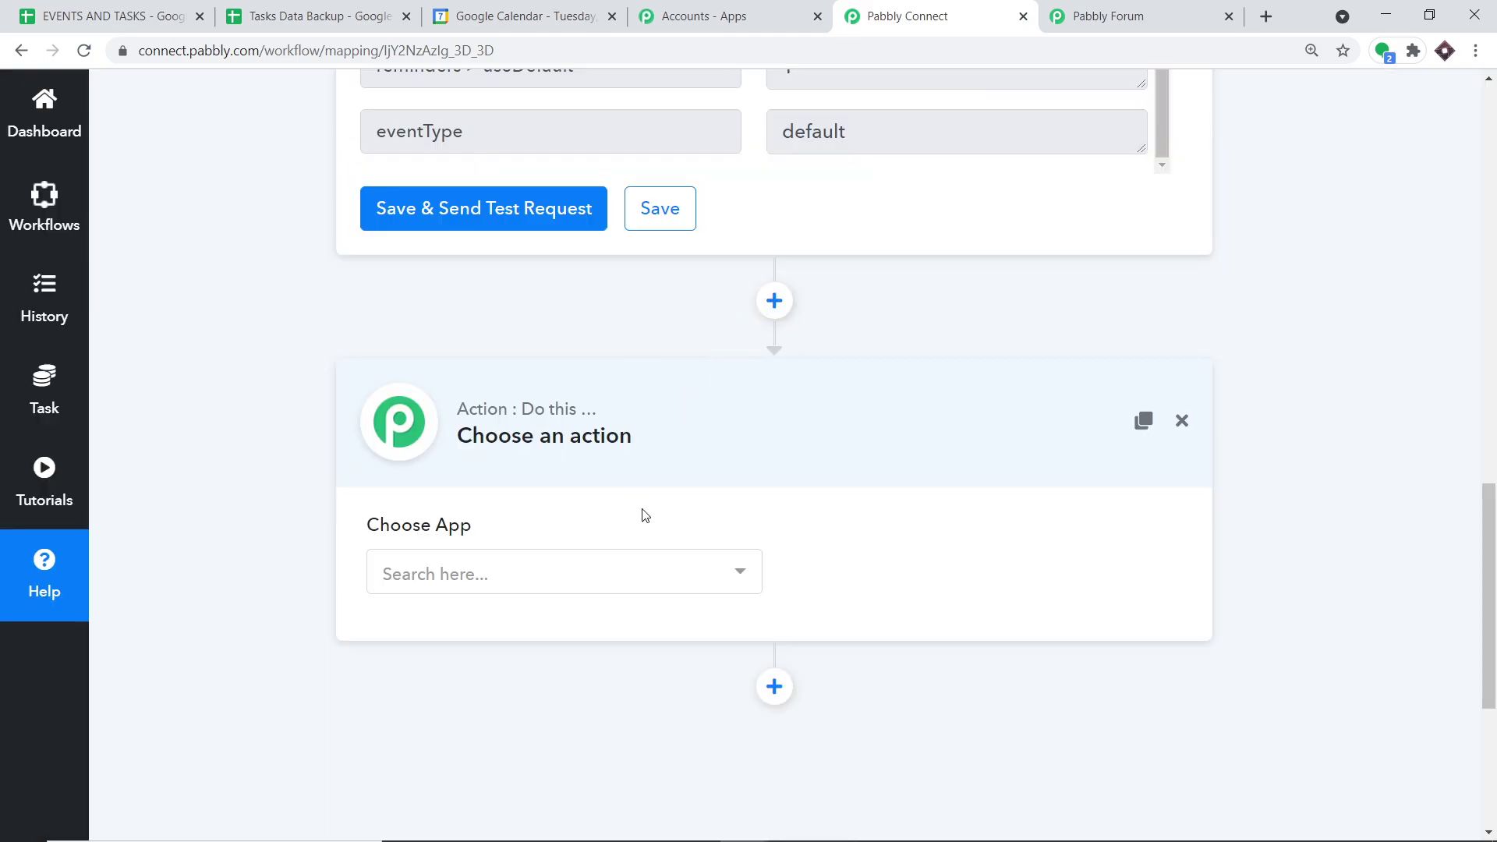
click(655, 575)
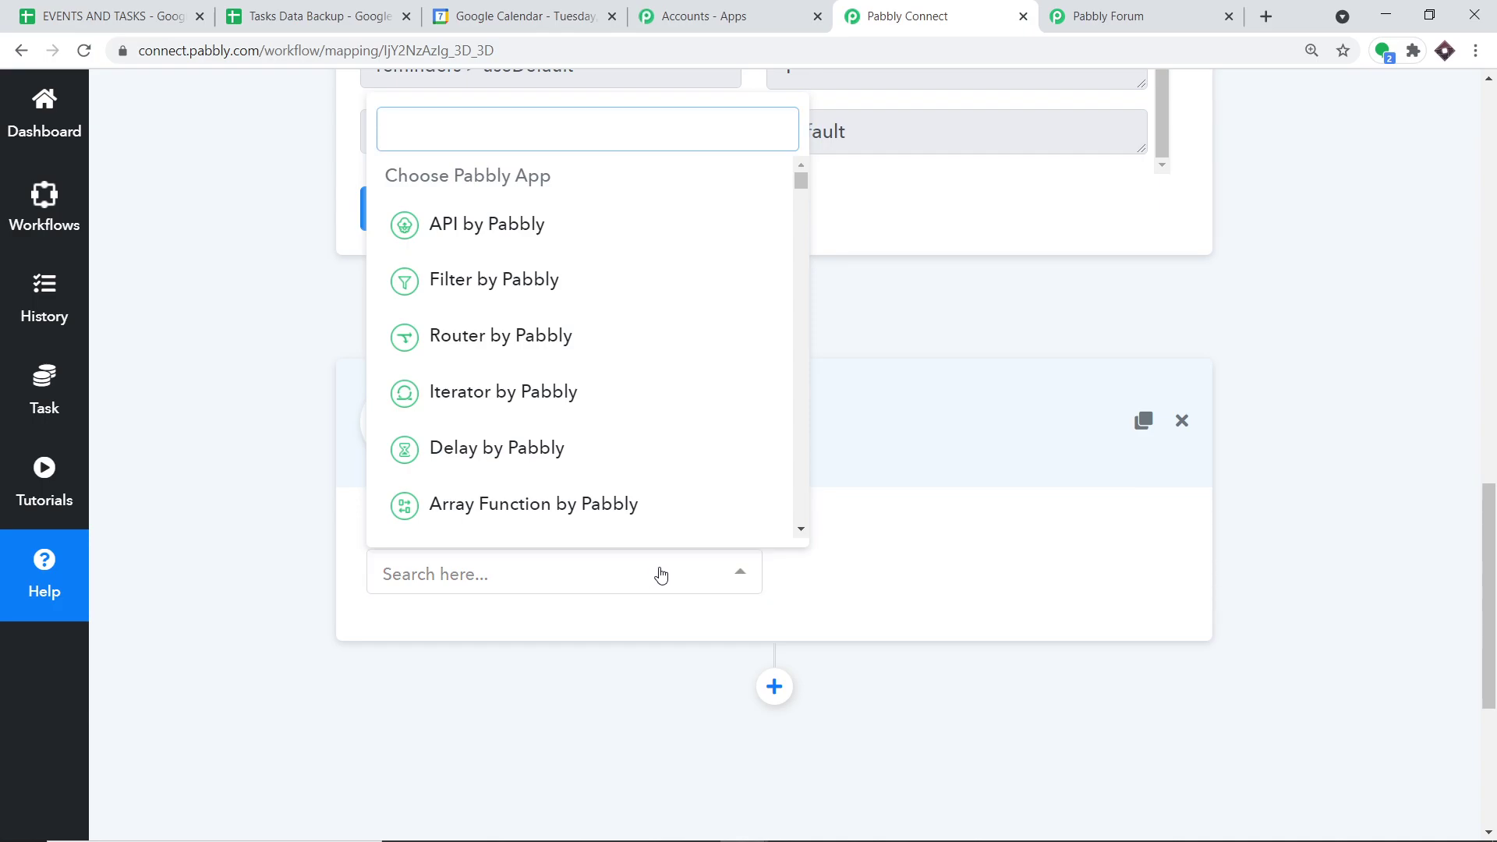
text(google sheet)
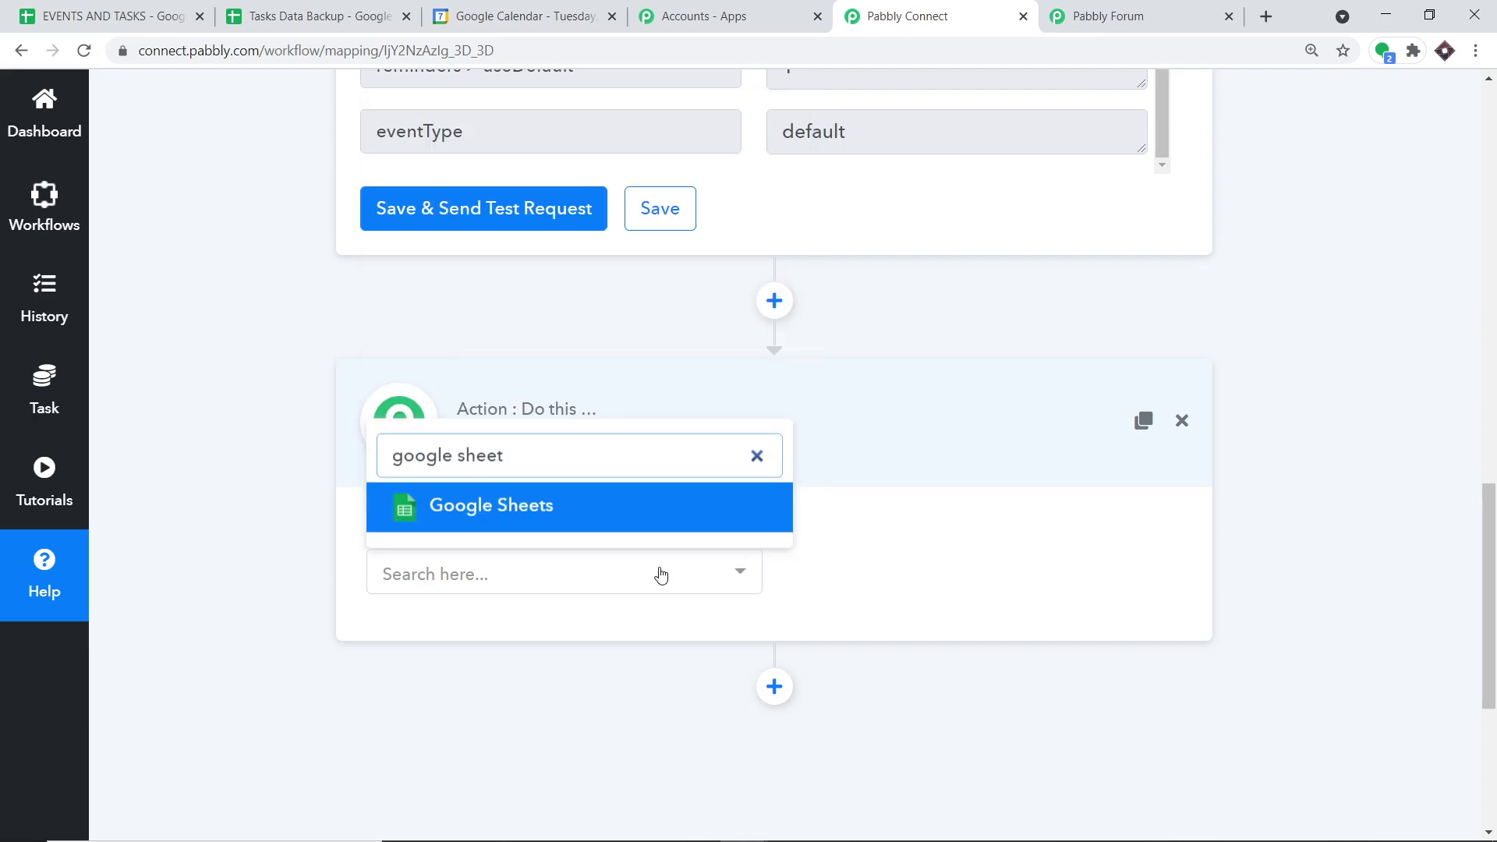
click(648, 505)
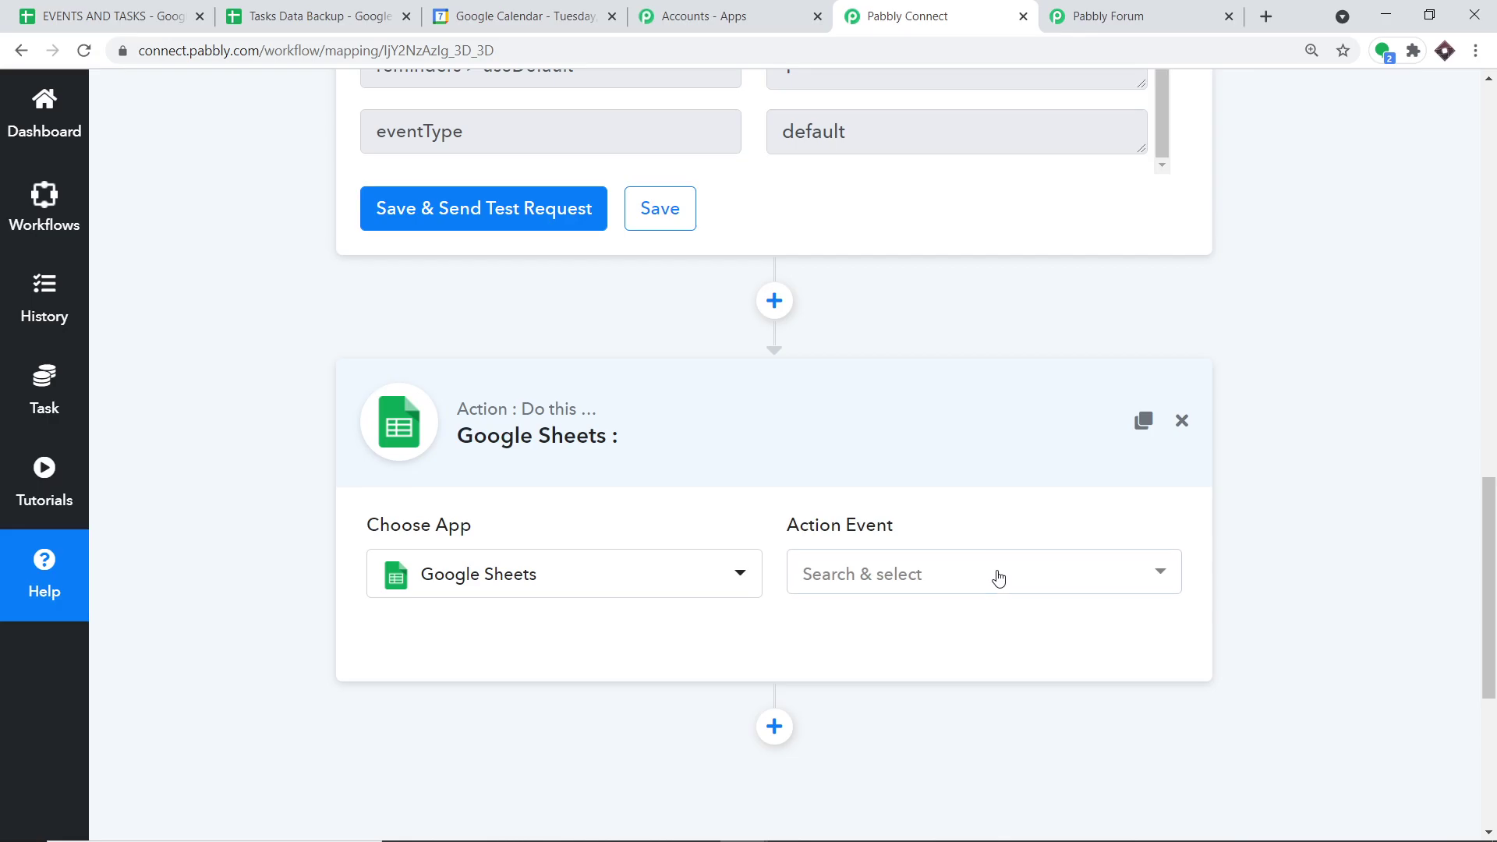
click(996, 574)
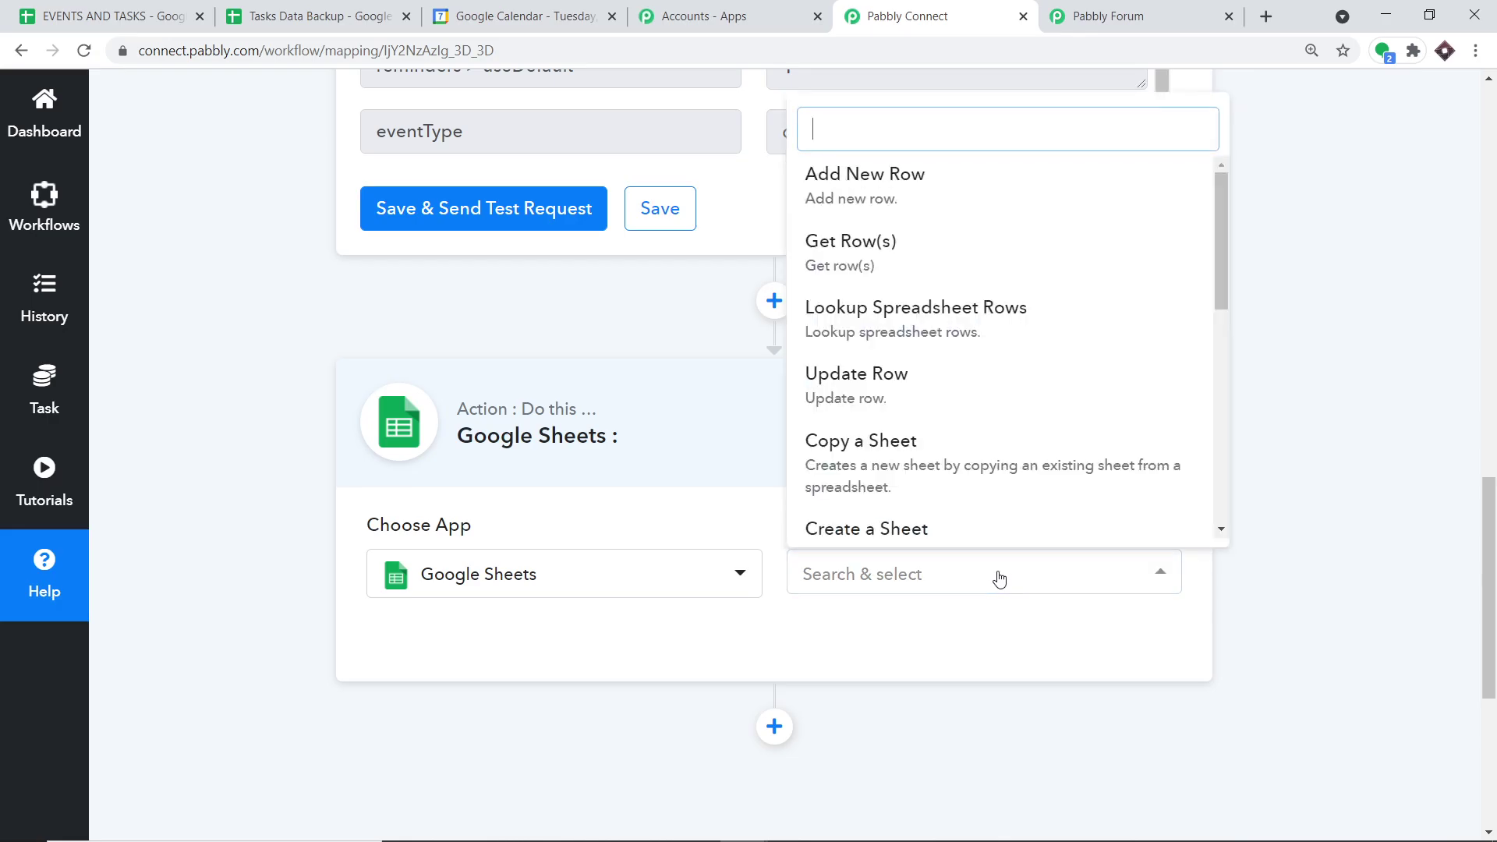
click(947, 190)
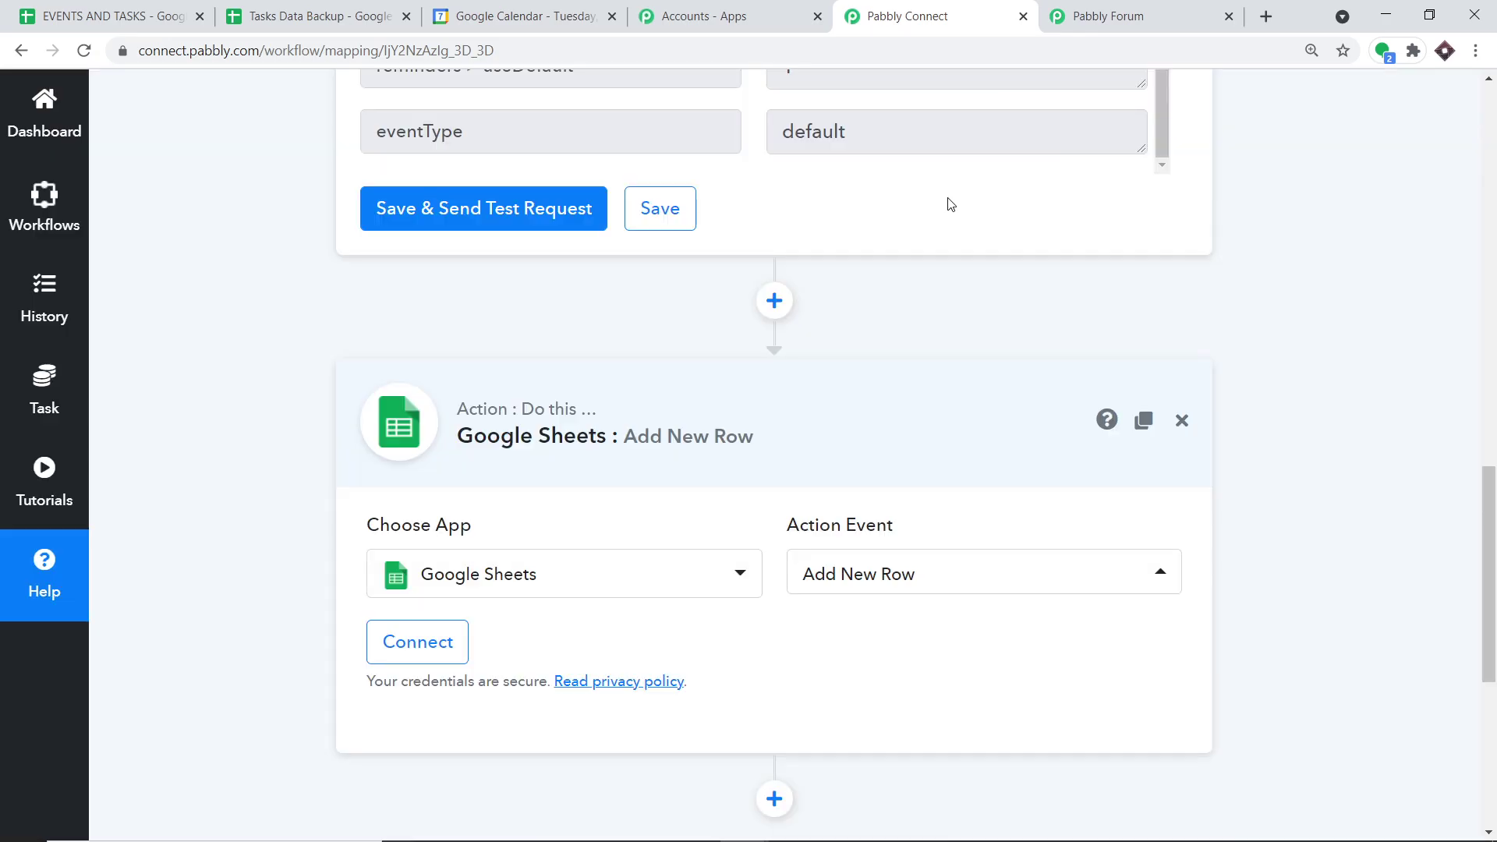
- Review the other Google Sheets action events, the Pabbly Forum and the Tasks Data Backup column headings, keeping Add New Row selected
click(937, 577)
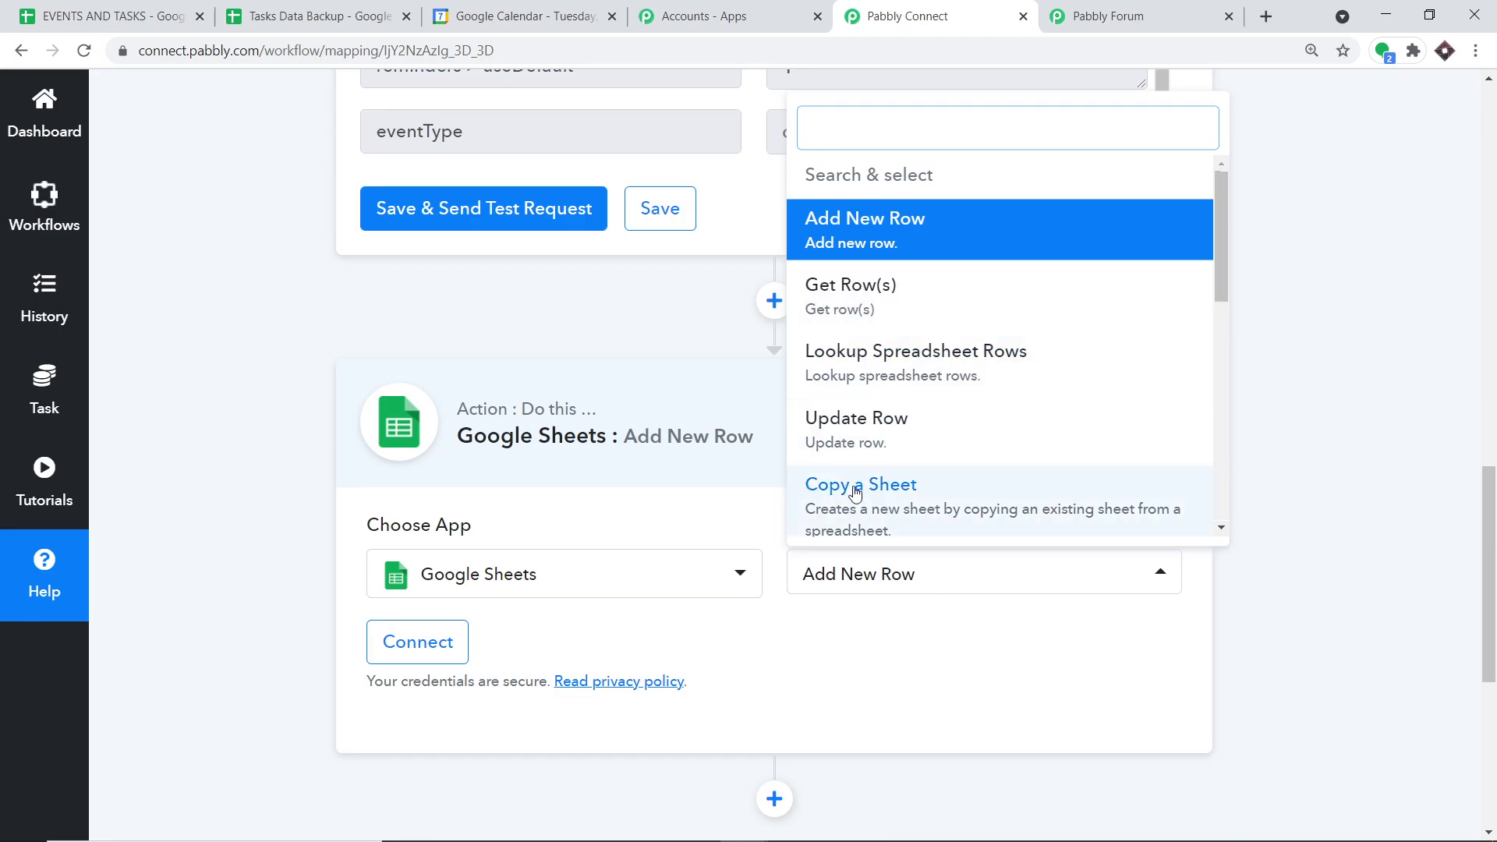
scroll(1036, 391, down, 10)
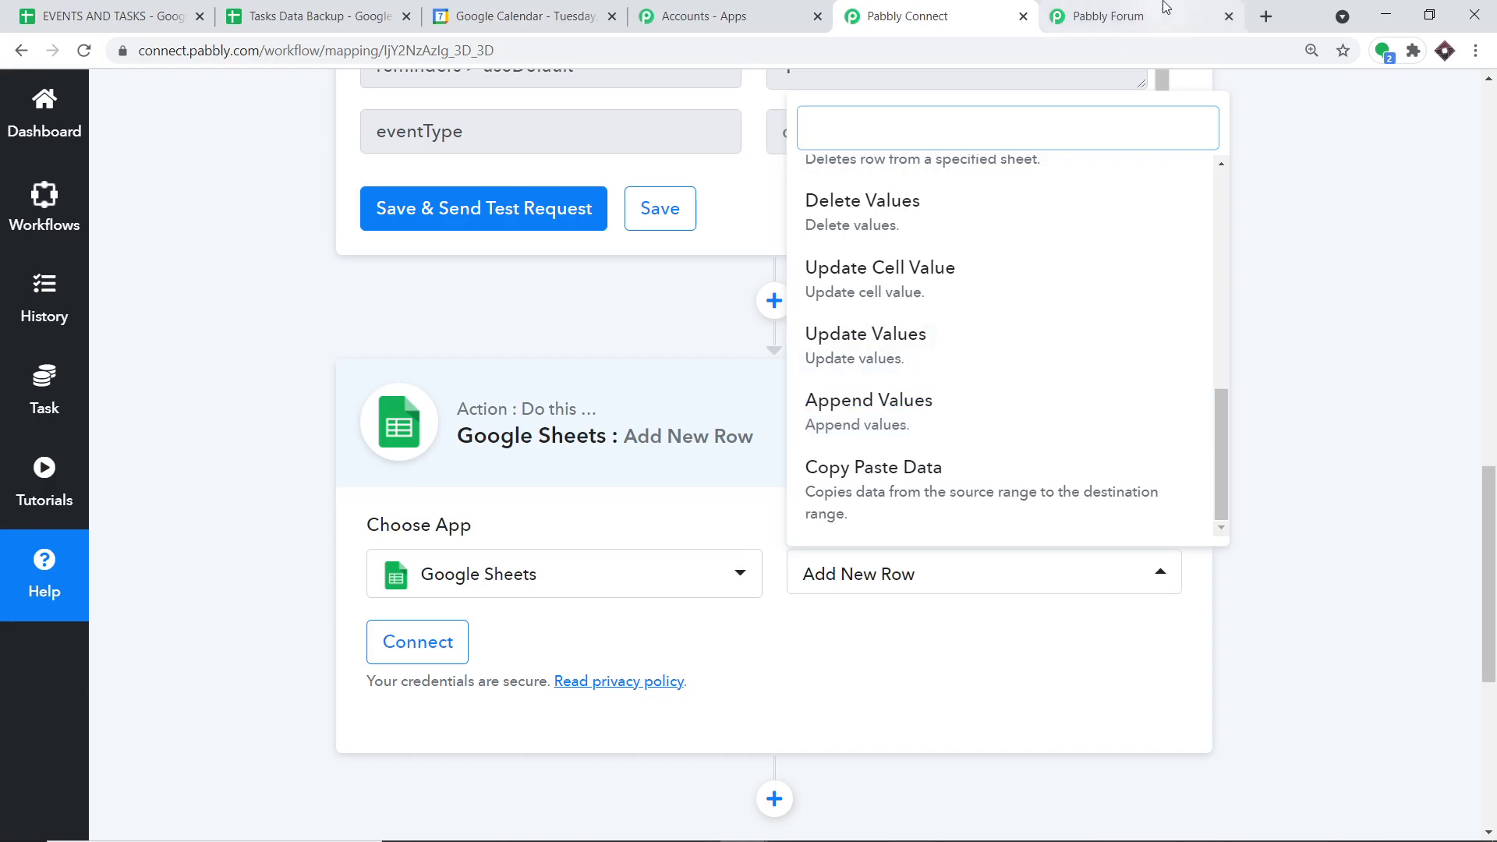
click(1134, 16)
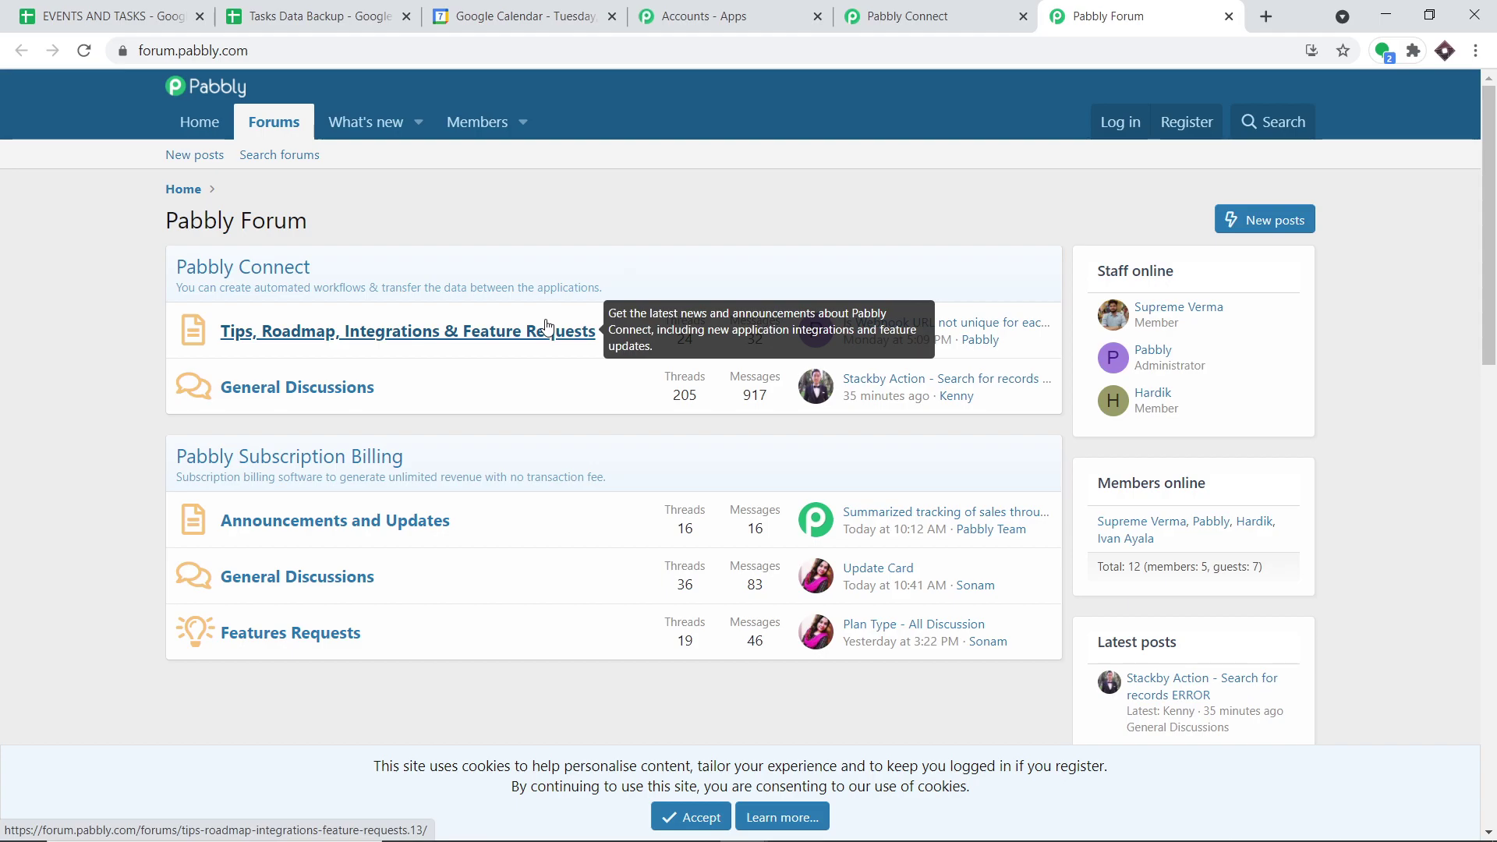
click(926, 14)
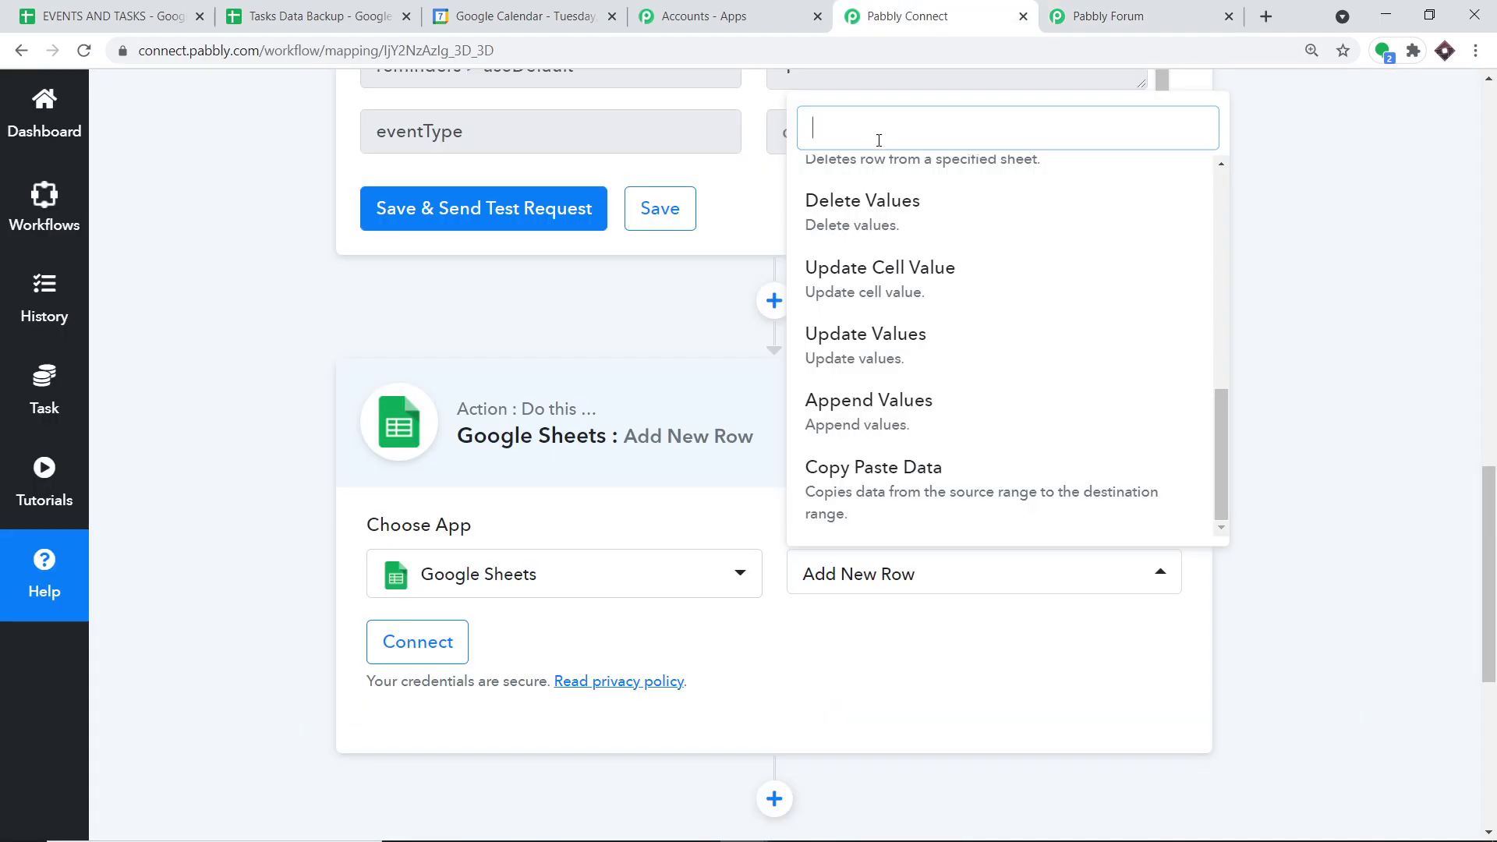
click(885, 664)
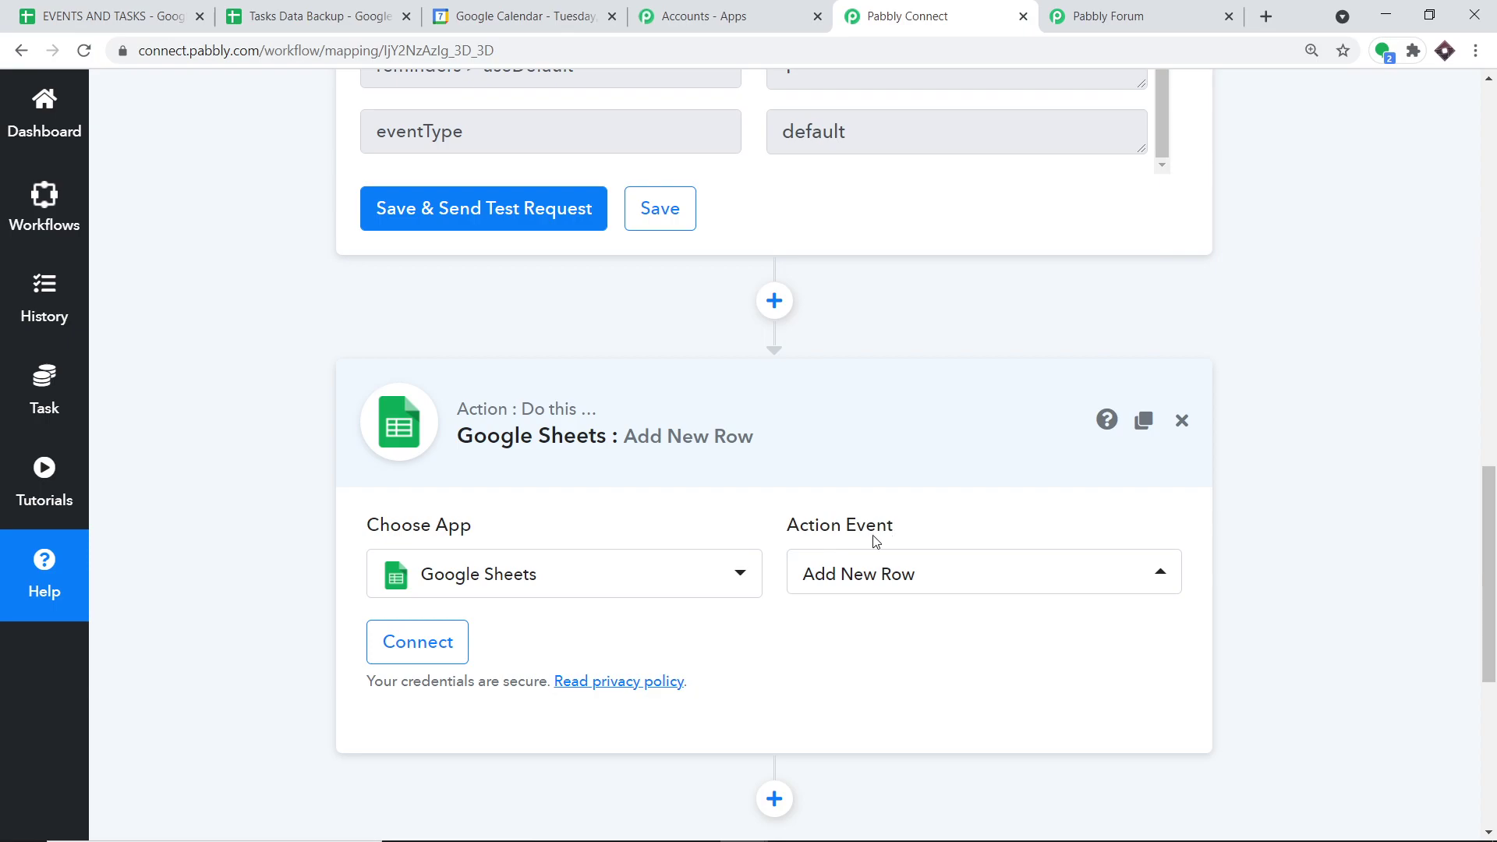
click(364, 14)
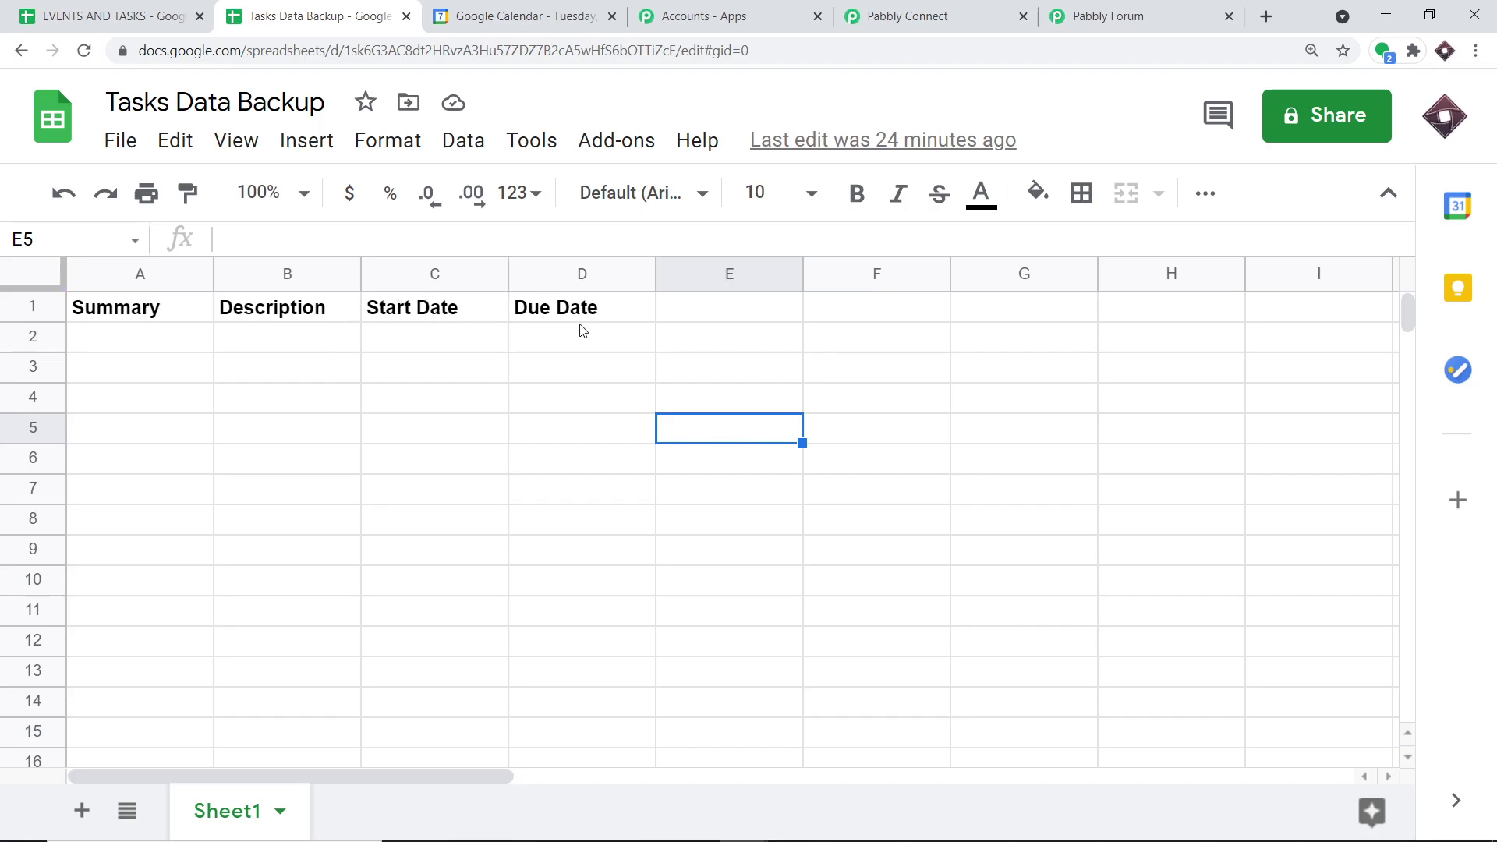
click(909, 15)
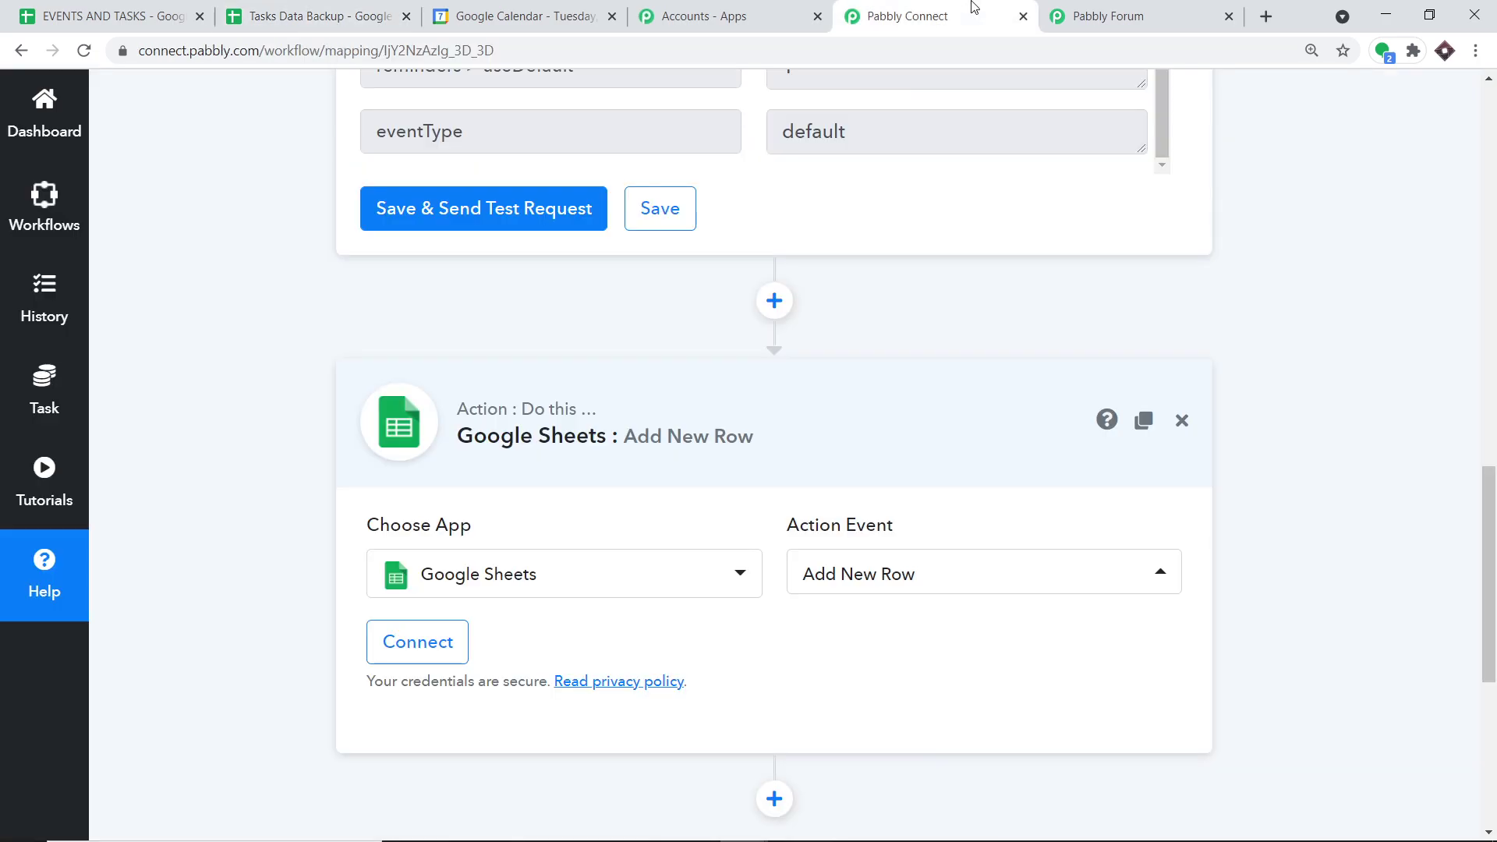
- Create a new Google Sheets connection for the action and authorize Pabbly Connect Sheets with the first listed Google account
click(411, 640)
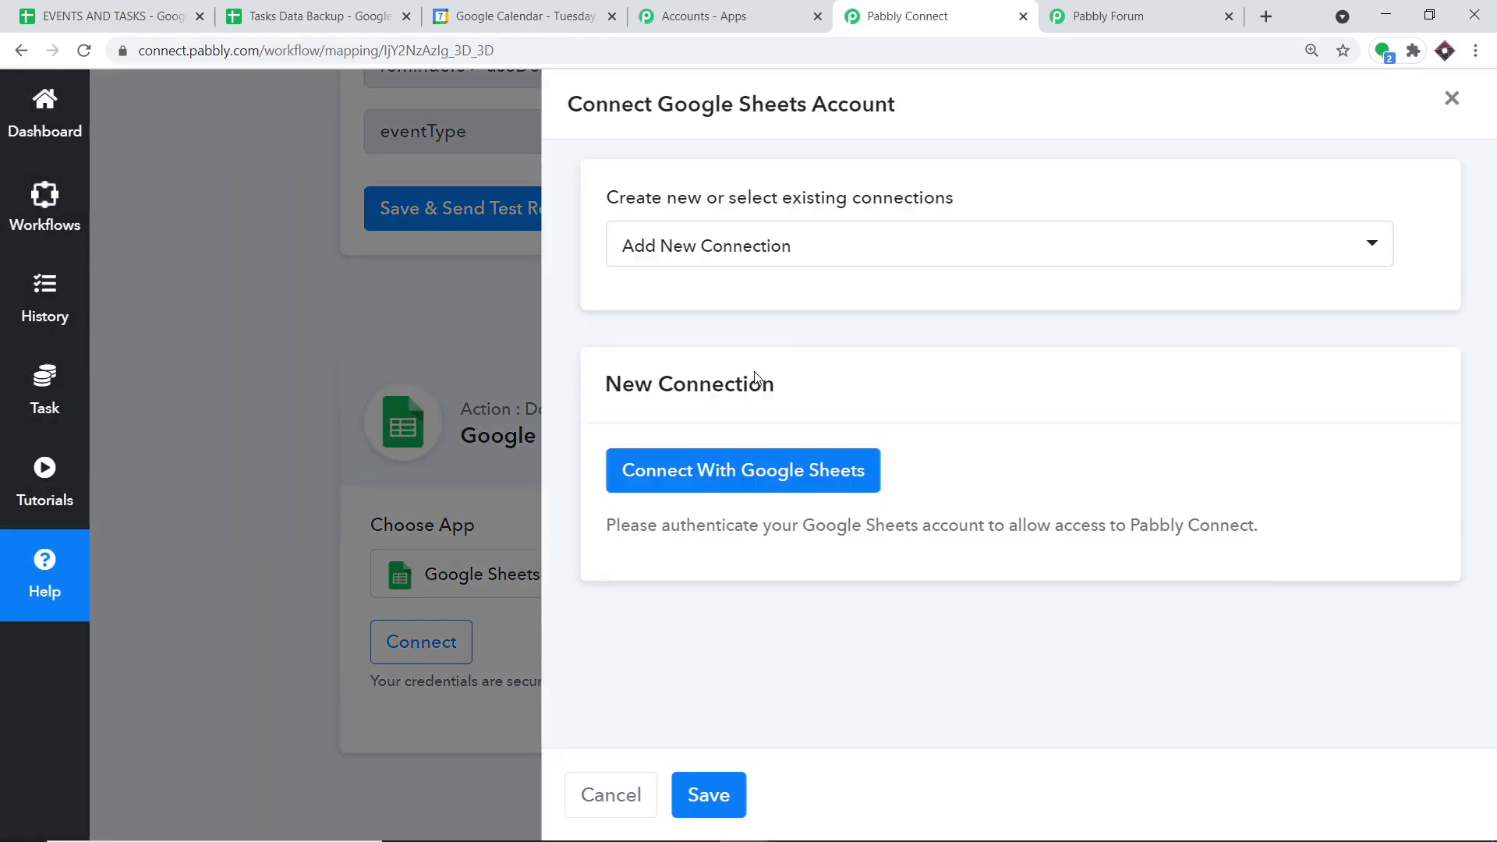
click(716, 473)
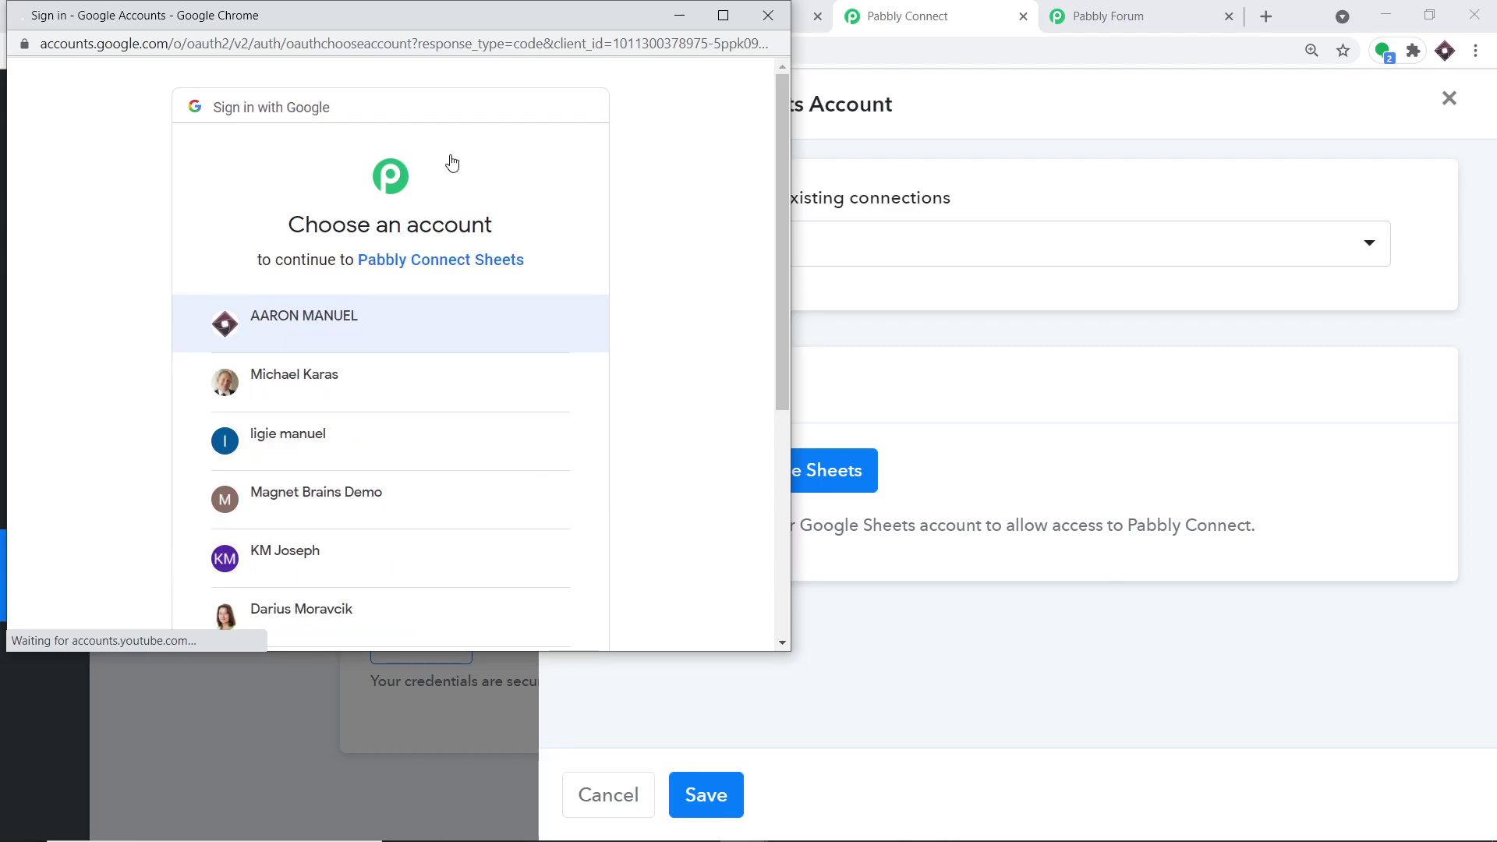
drag(471, 6, 1204, 91)
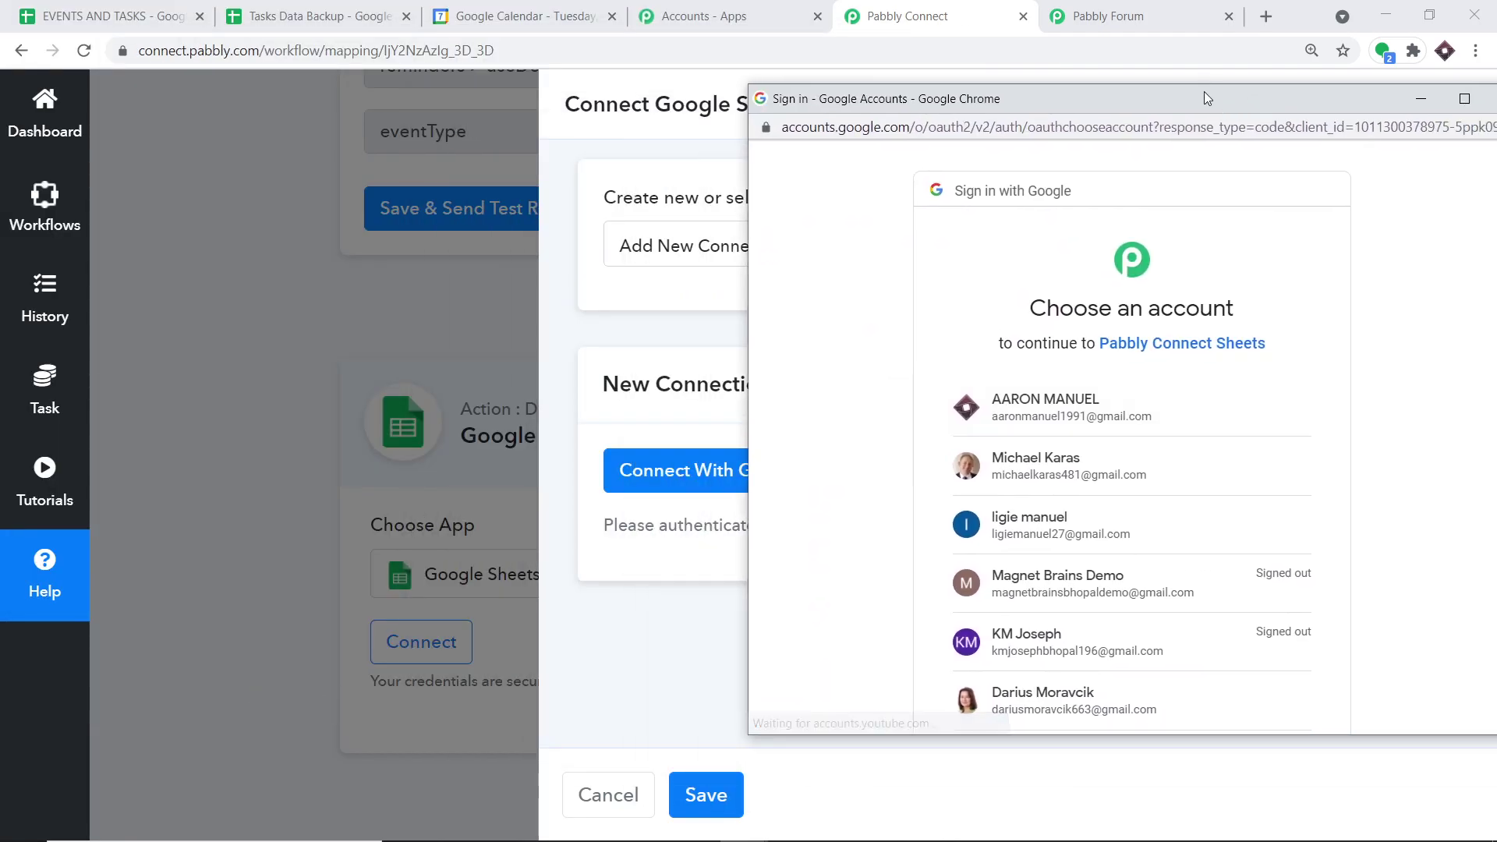
click(1049, 411)
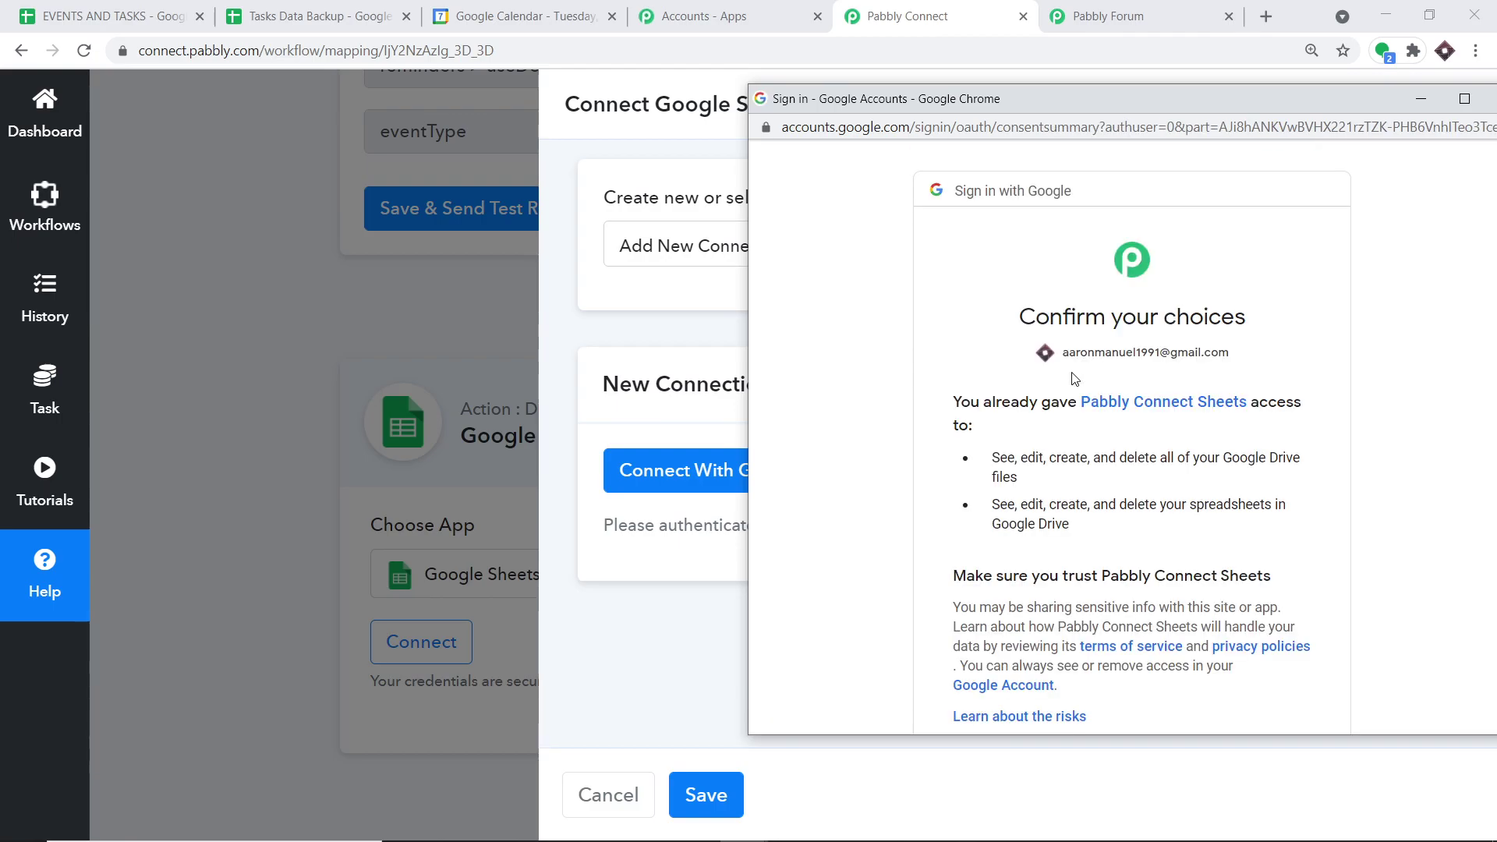
drag(1104, 96, 927, 17)
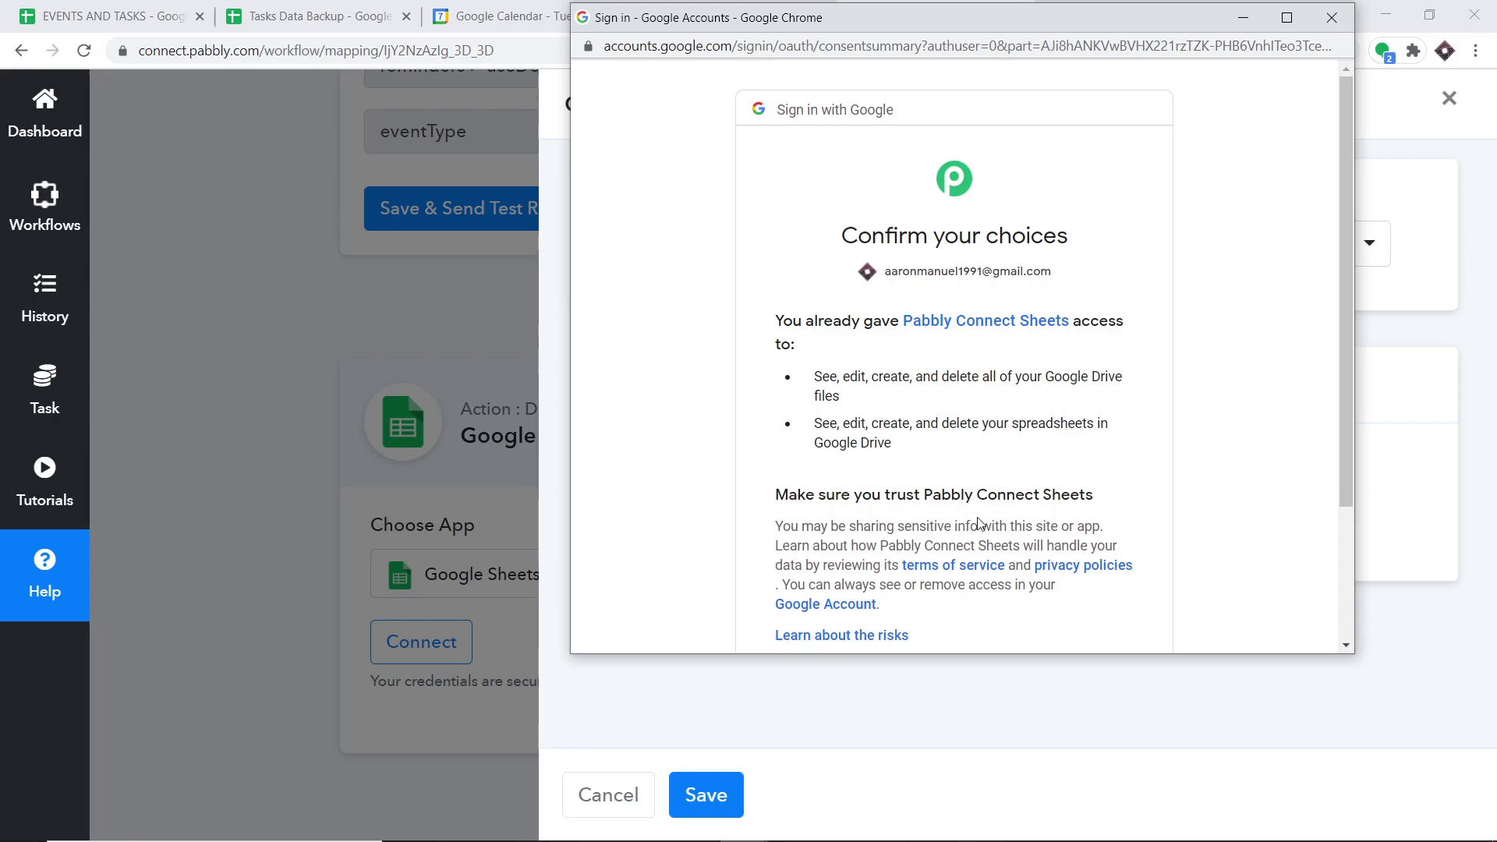
scroll(981, 510, down, 3)
click(1088, 514)
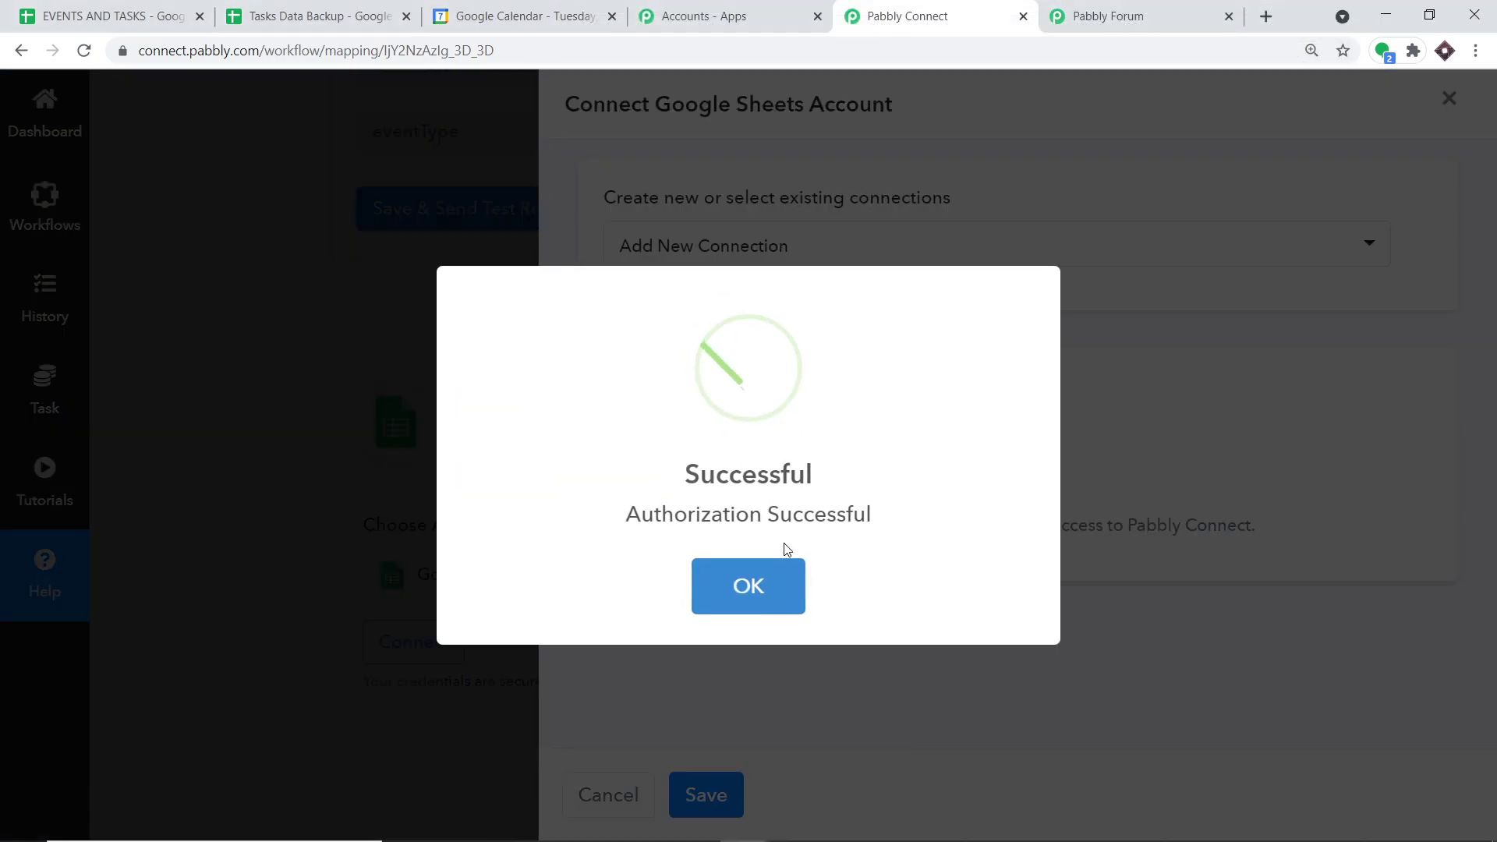
click(758, 585)
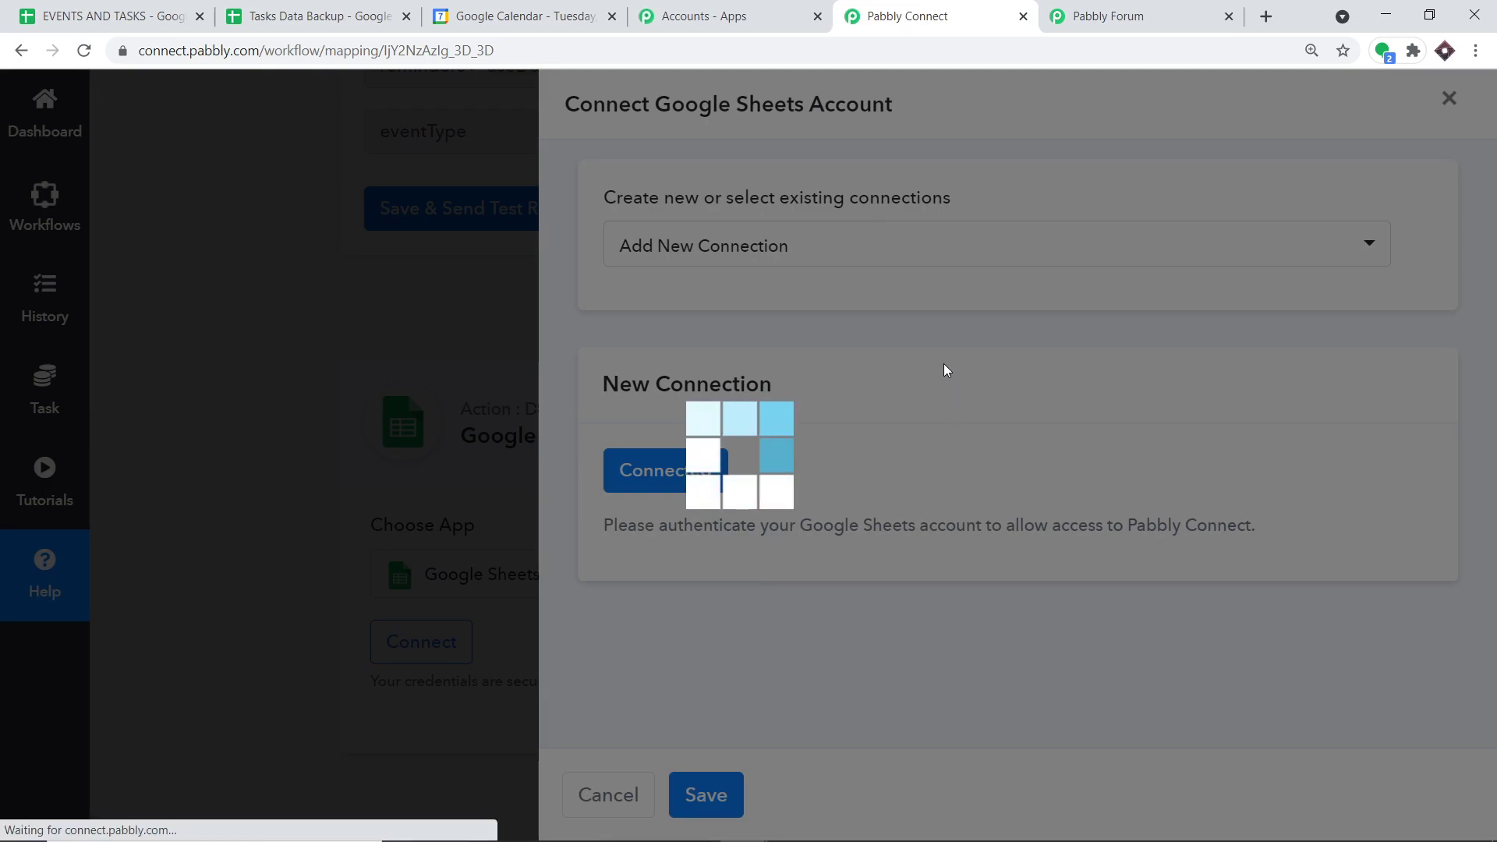
- Select Tasks Data Backup as the spreadsheet for the Google Sheets Add New Row action
scroll(854, 468, down, 4)
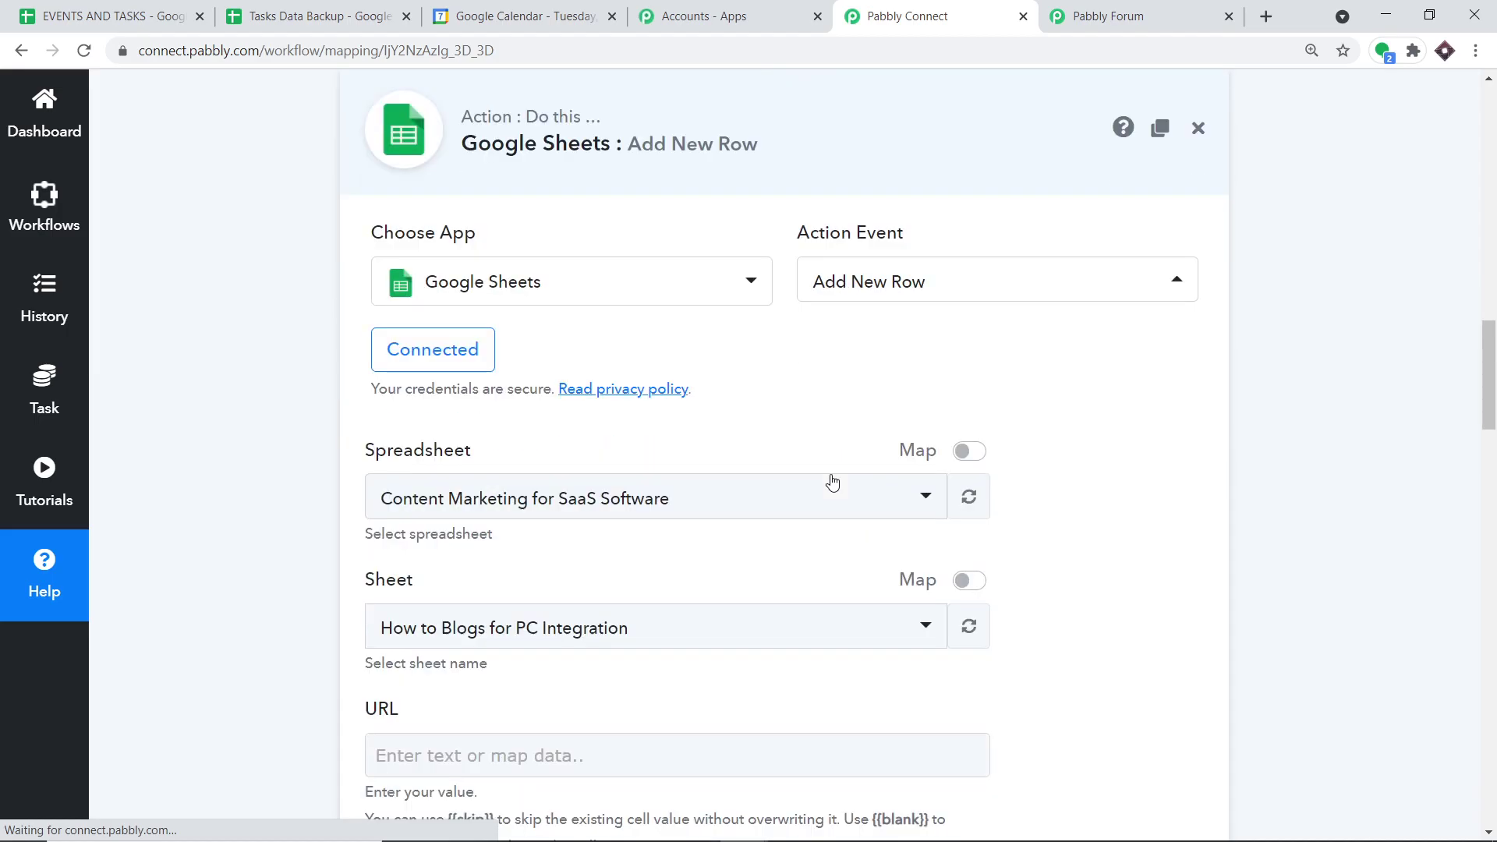
scroll(820, 452, down, 15)
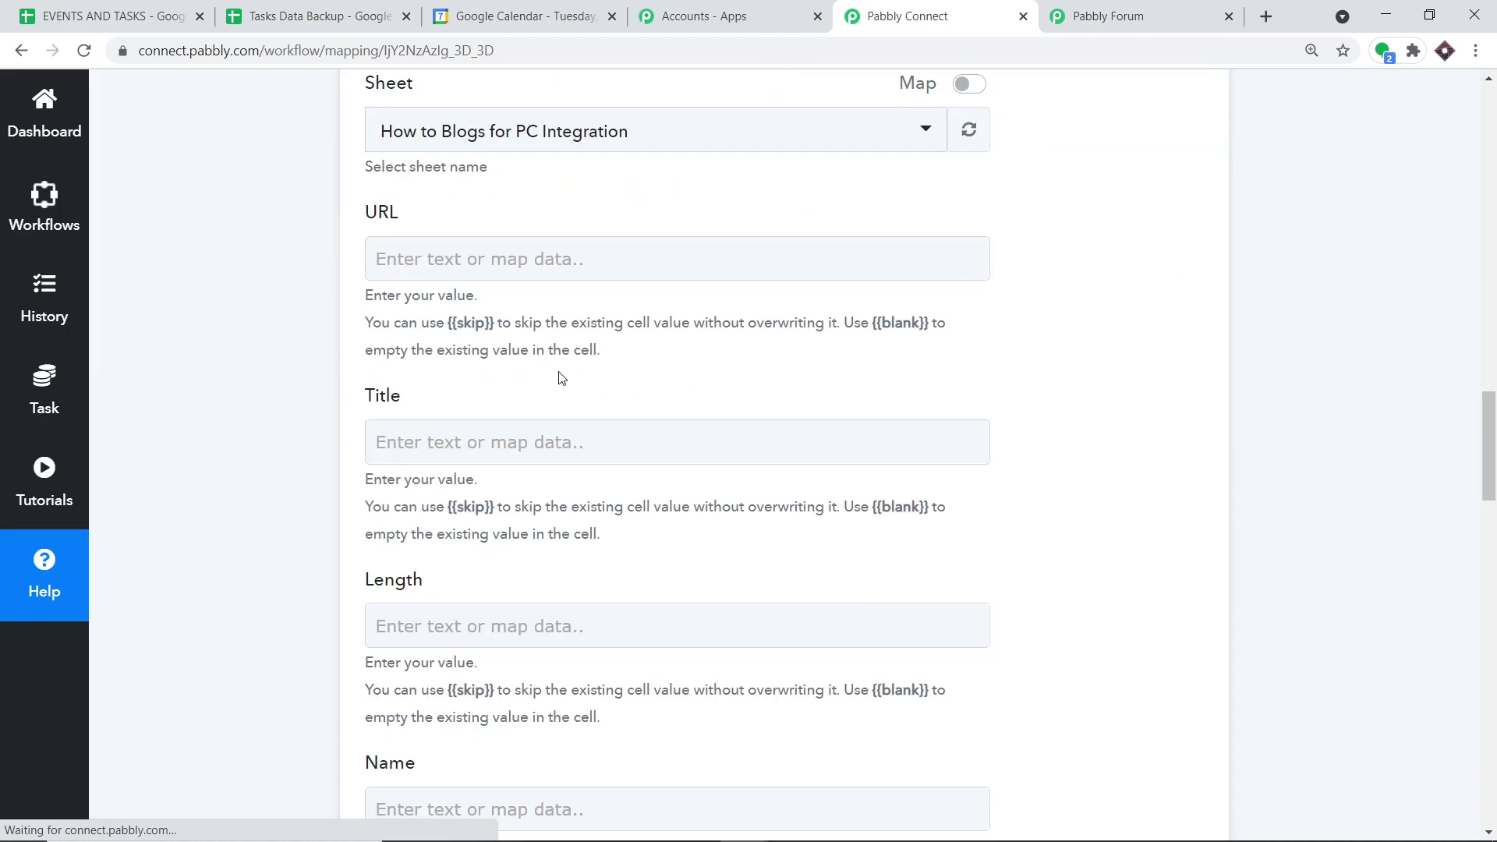
scroll(582, 413, down, 8)
scroll(585, 425, up, 20)
scroll(588, 430, up, 8)
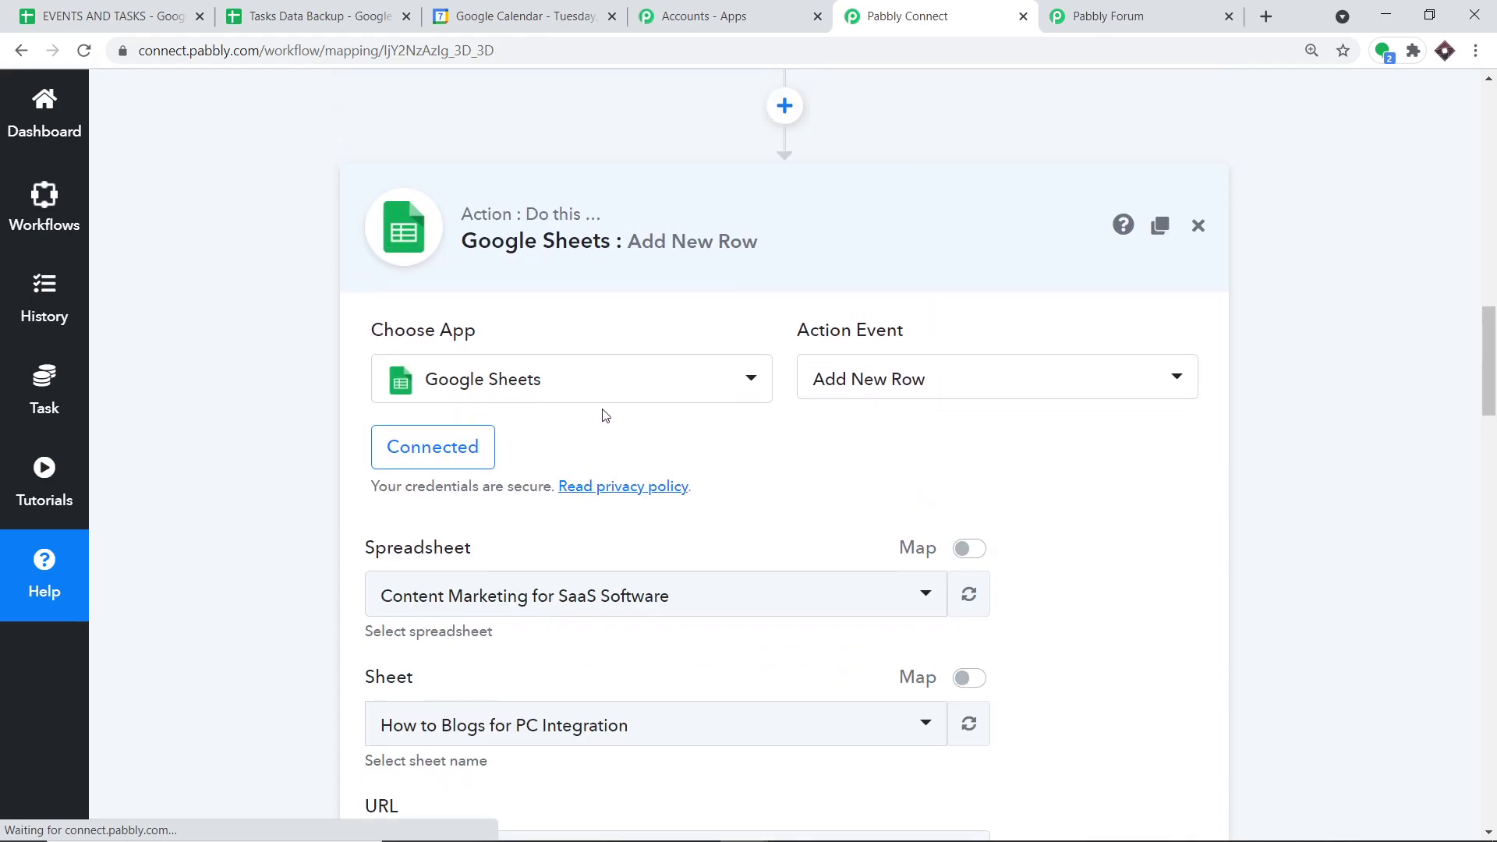
scroll(606, 415, down, 3)
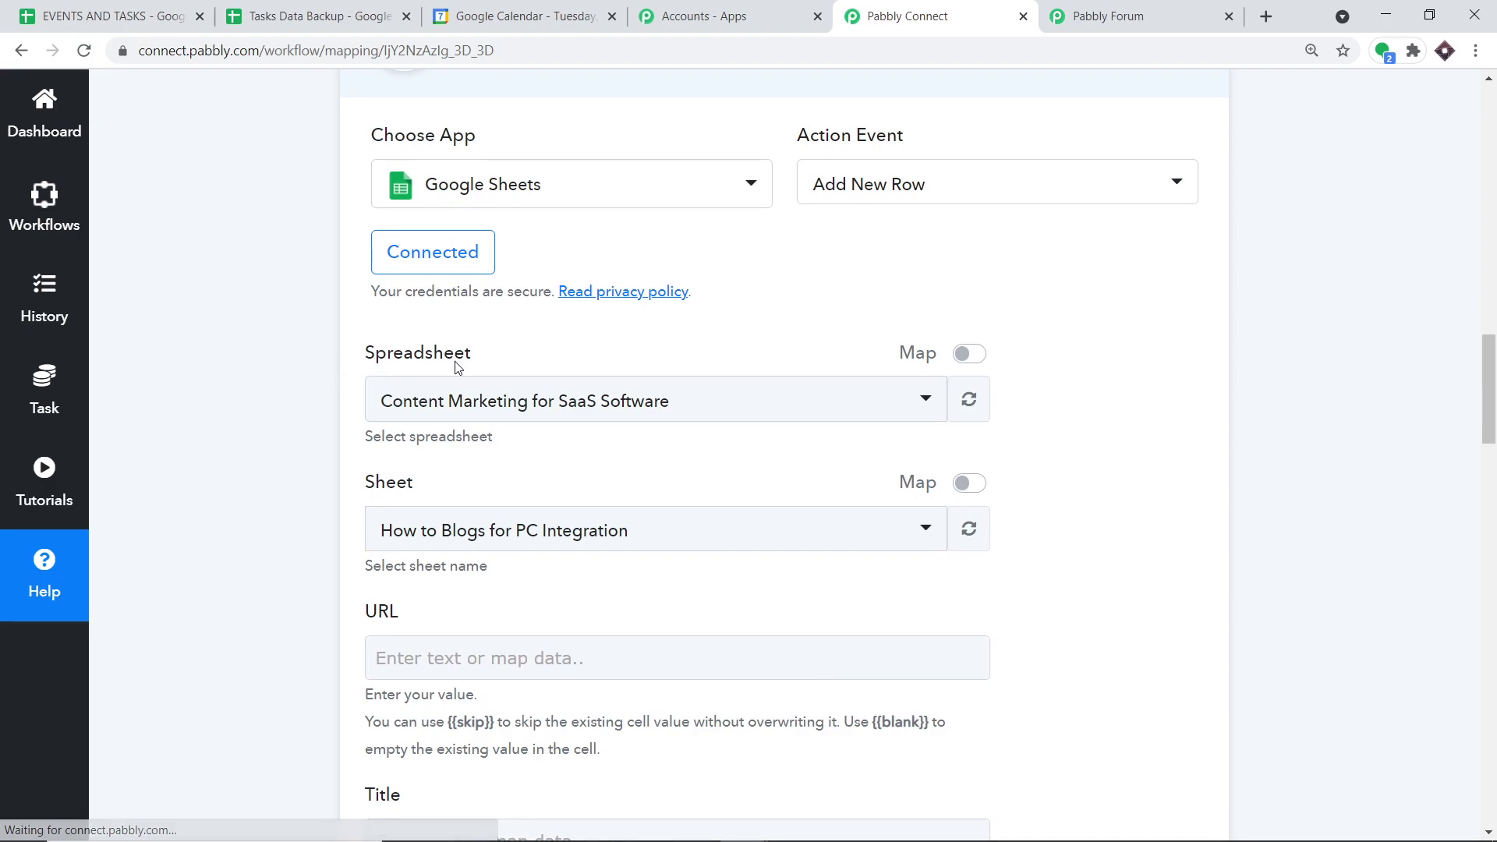
click(622, 401)
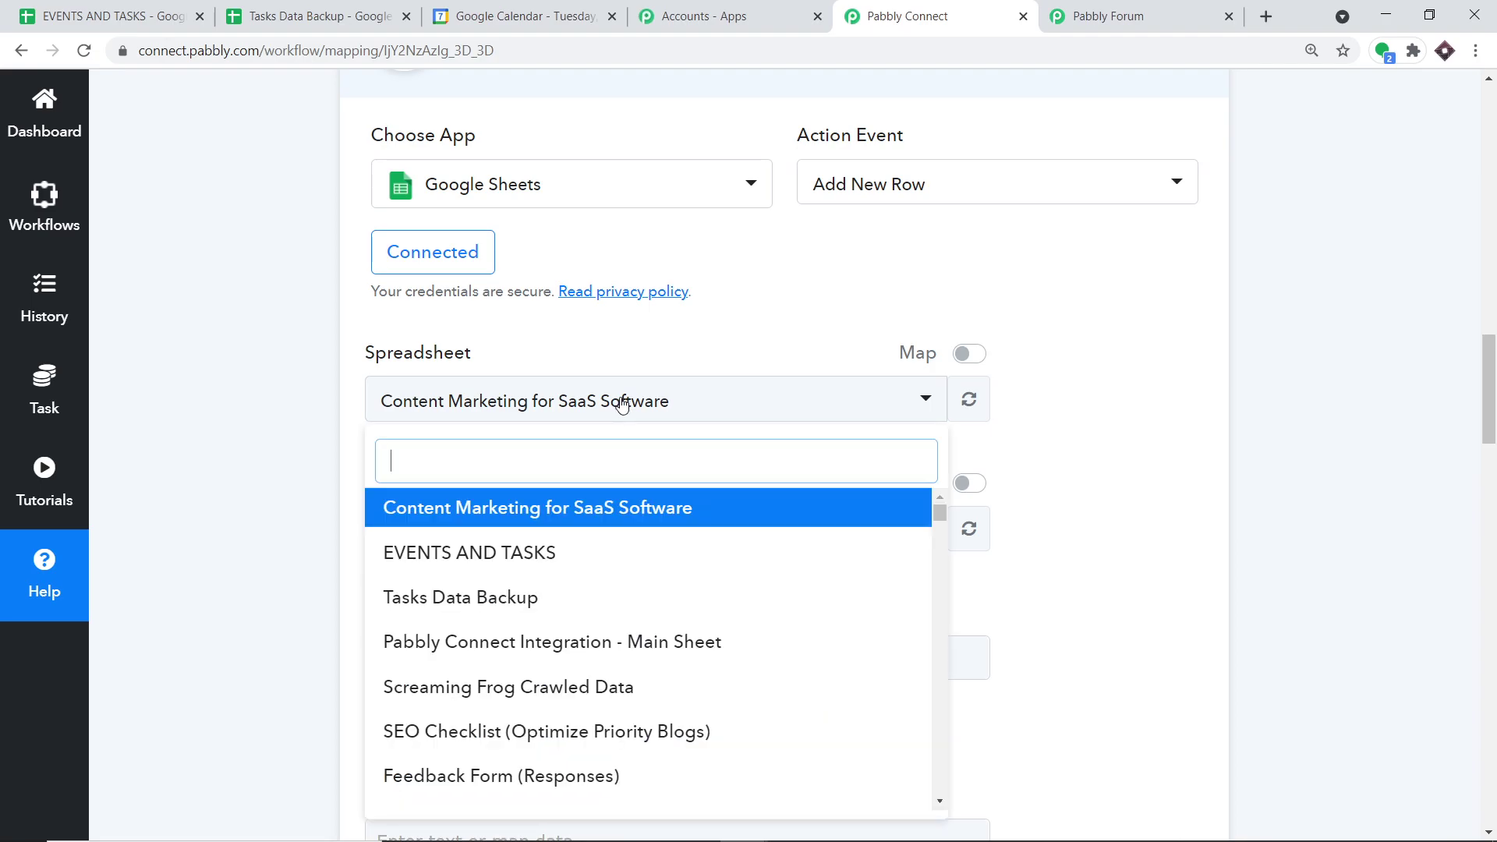
scroll(605, 518, down, 5)
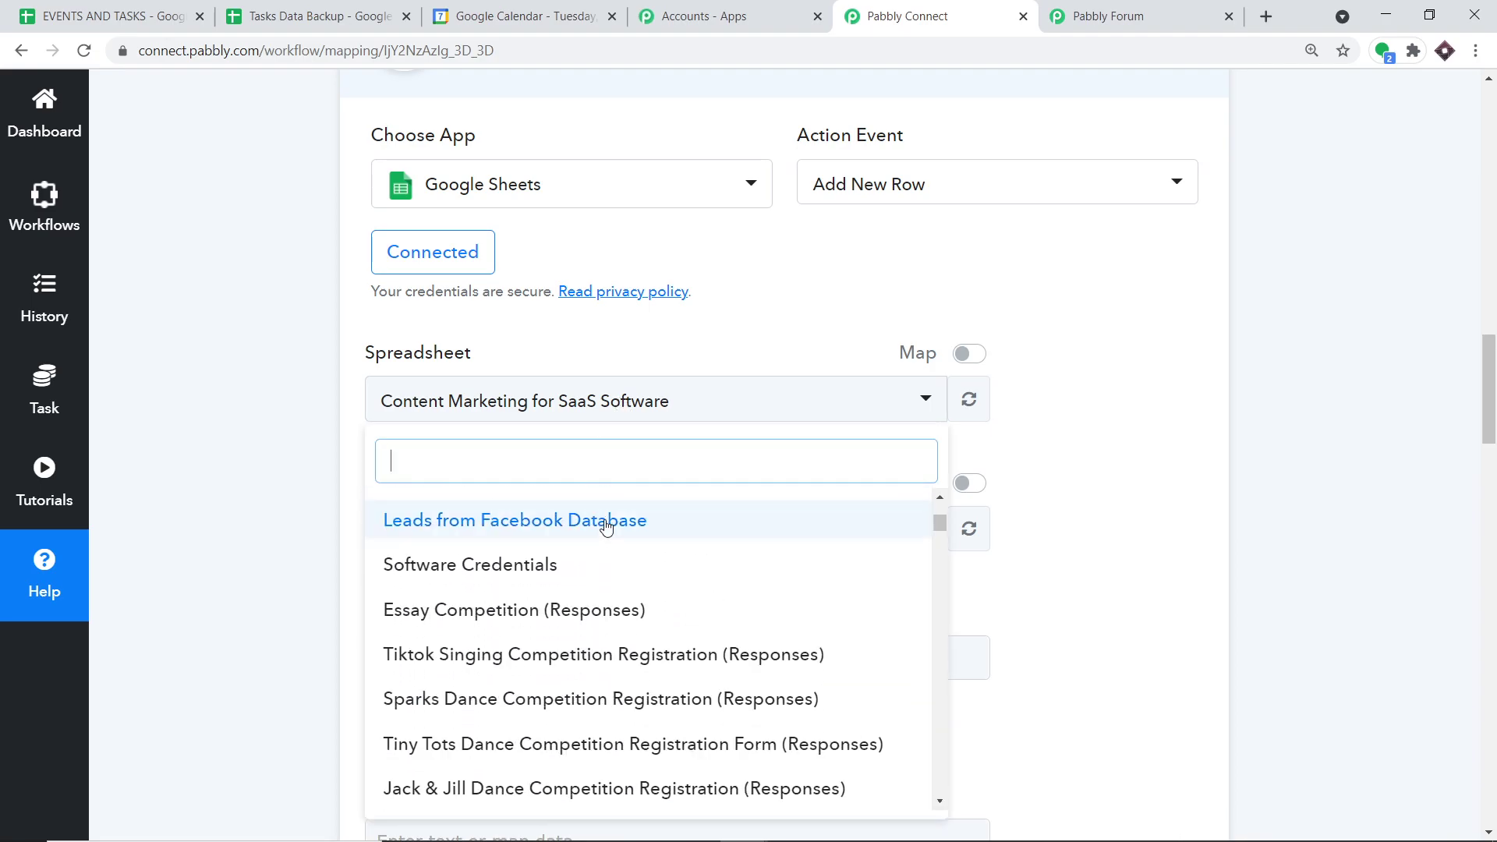
scroll(606, 527, down, 1)
scroll(605, 523, up, 1)
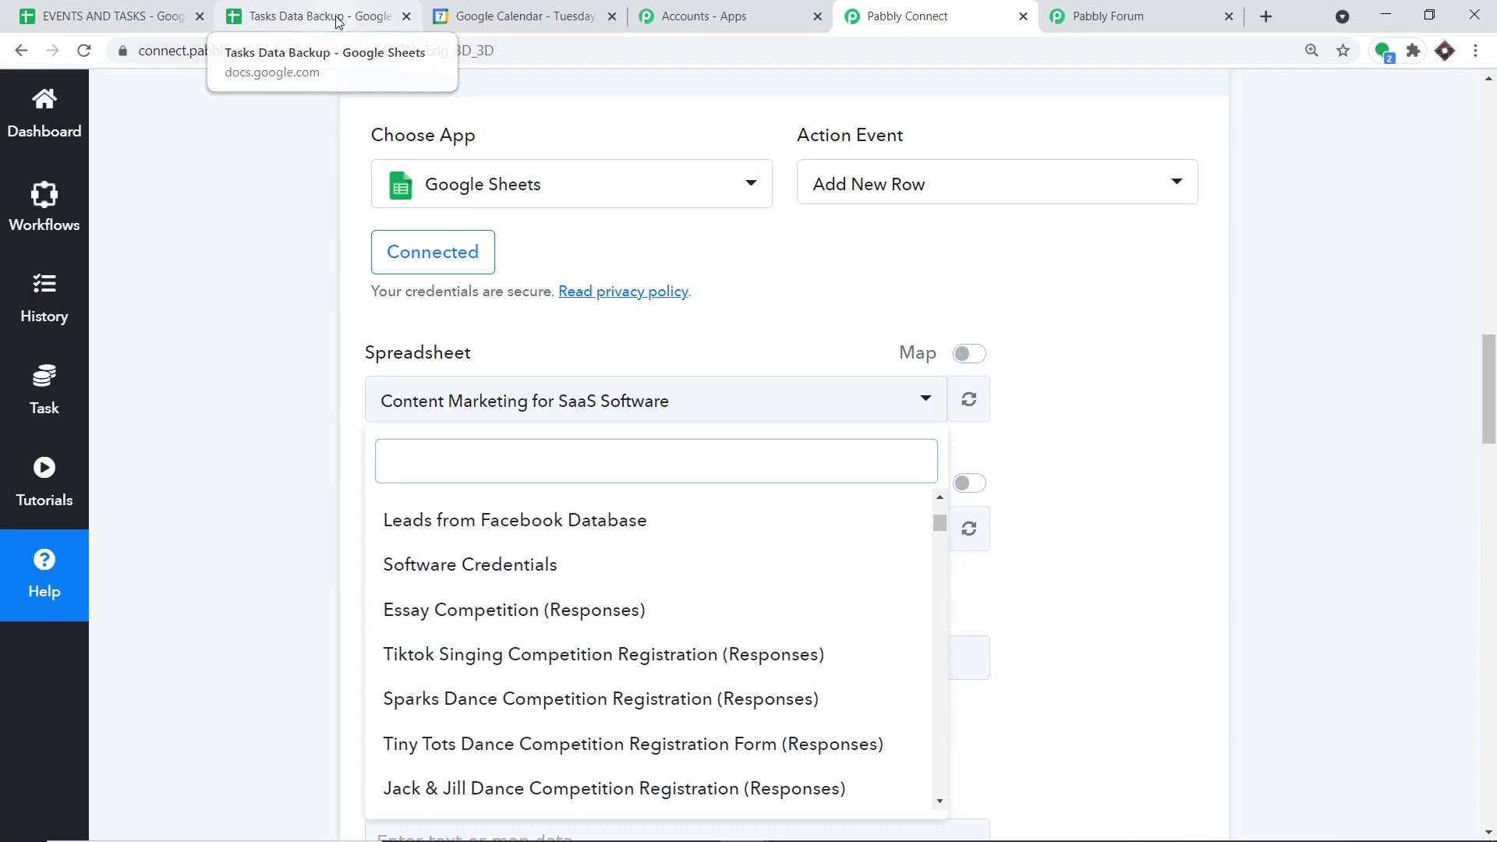
text(tas)
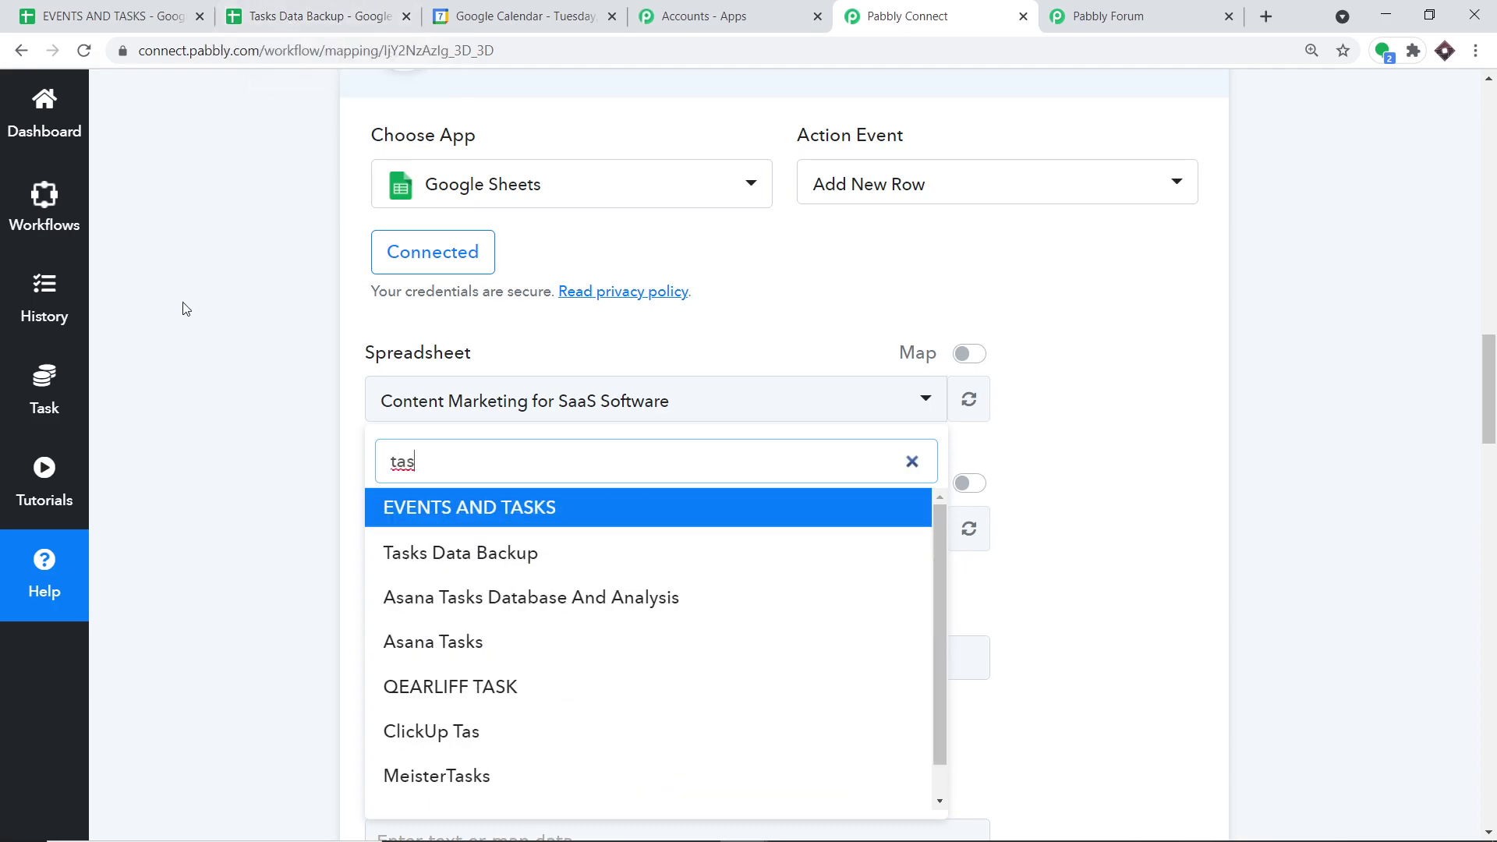
click(433, 555)
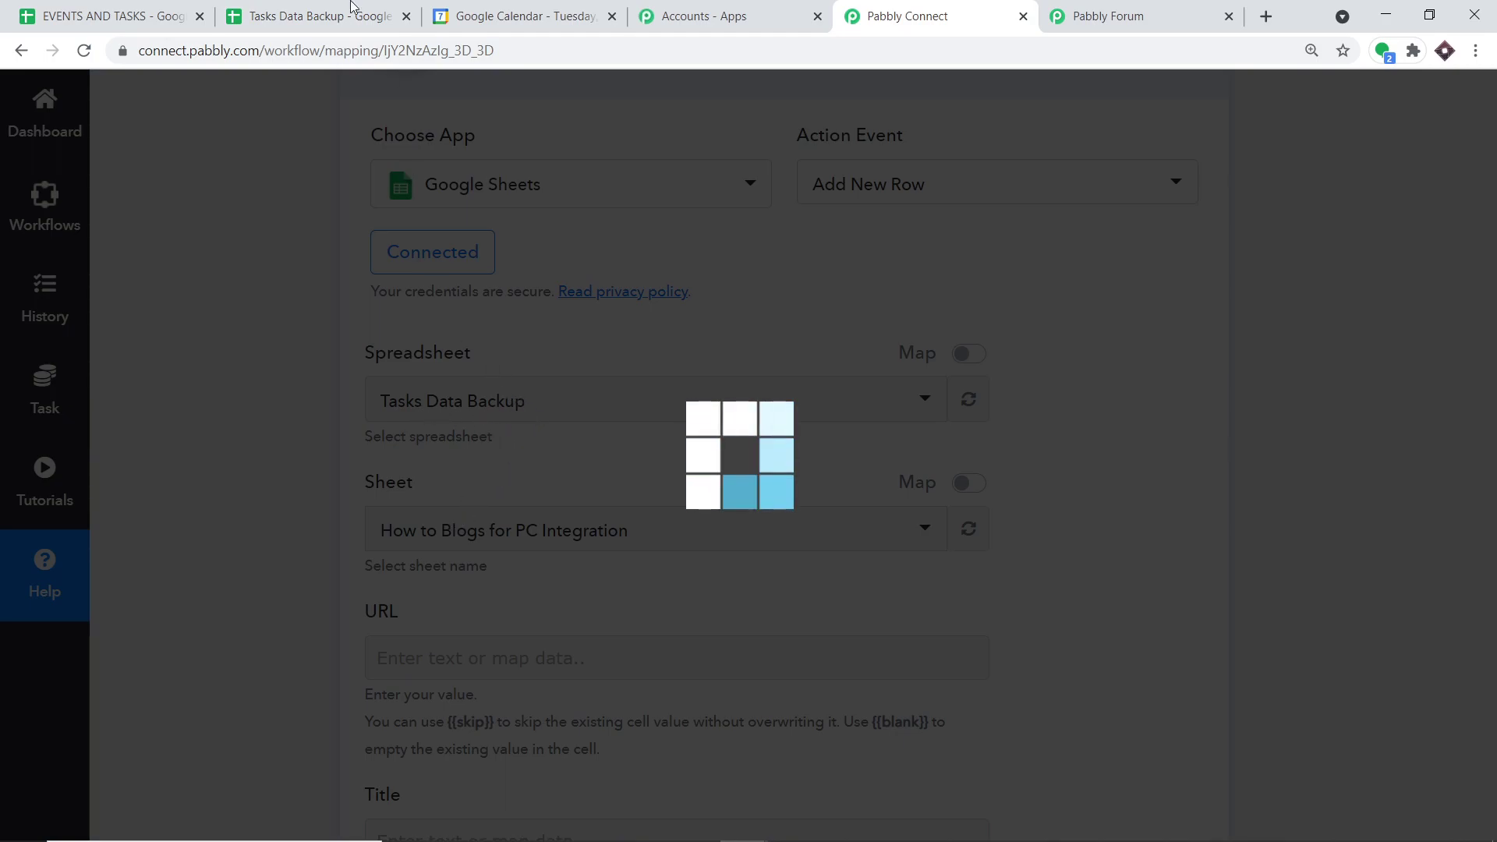
- Compare the sheet name and column headings in Tasks Data Backup with the action's sheet selection and mapping fields
click(320, 16)
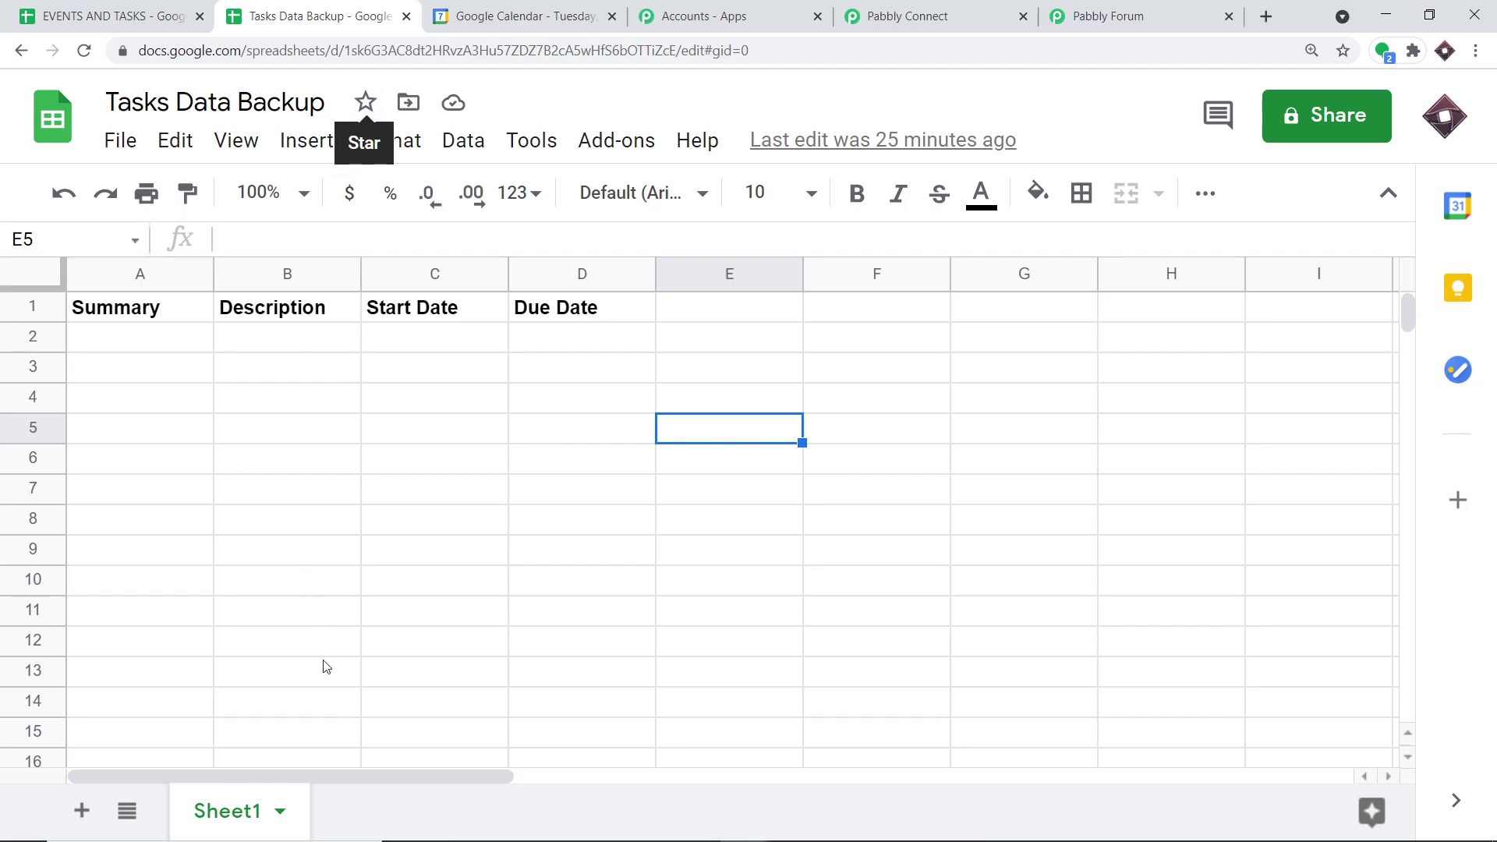
click(909, 13)
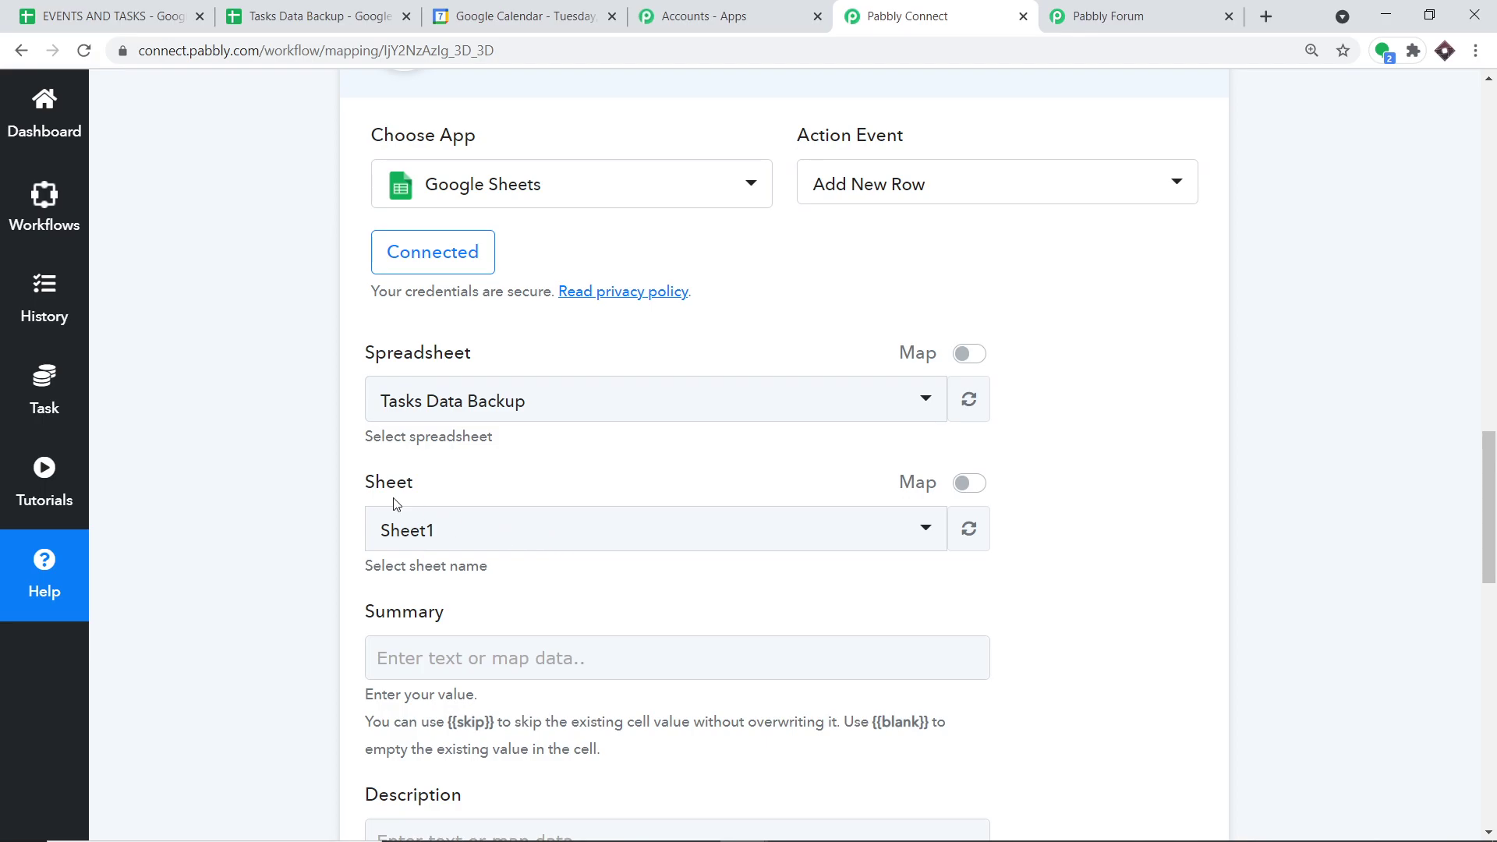
scroll(524, 386, down, 4)
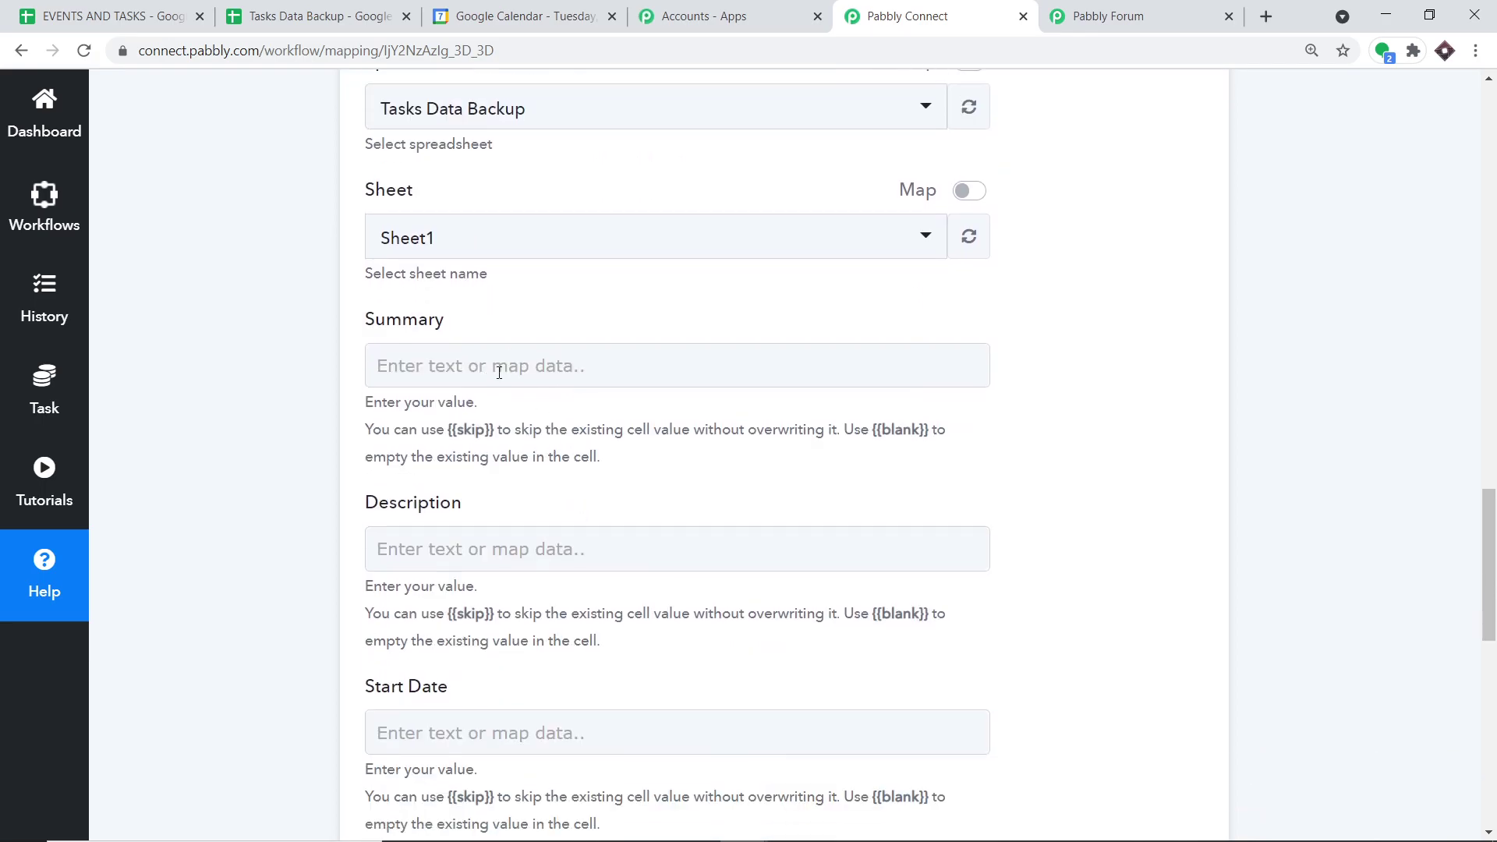
scroll(555, 425, down, 4)
scroll(558, 562, up, 3)
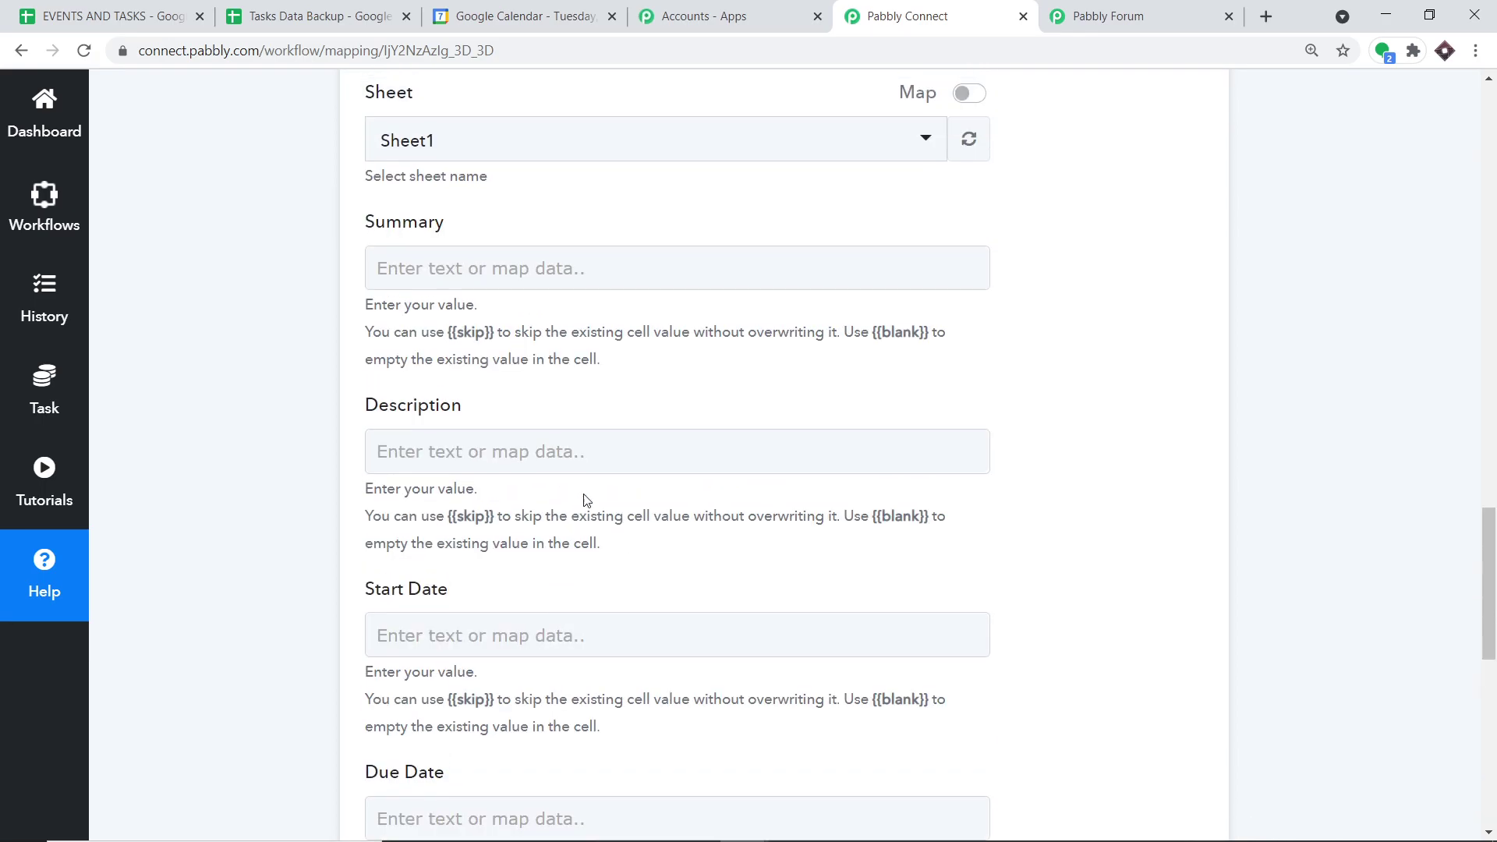
scroll(505, 346, up, 1)
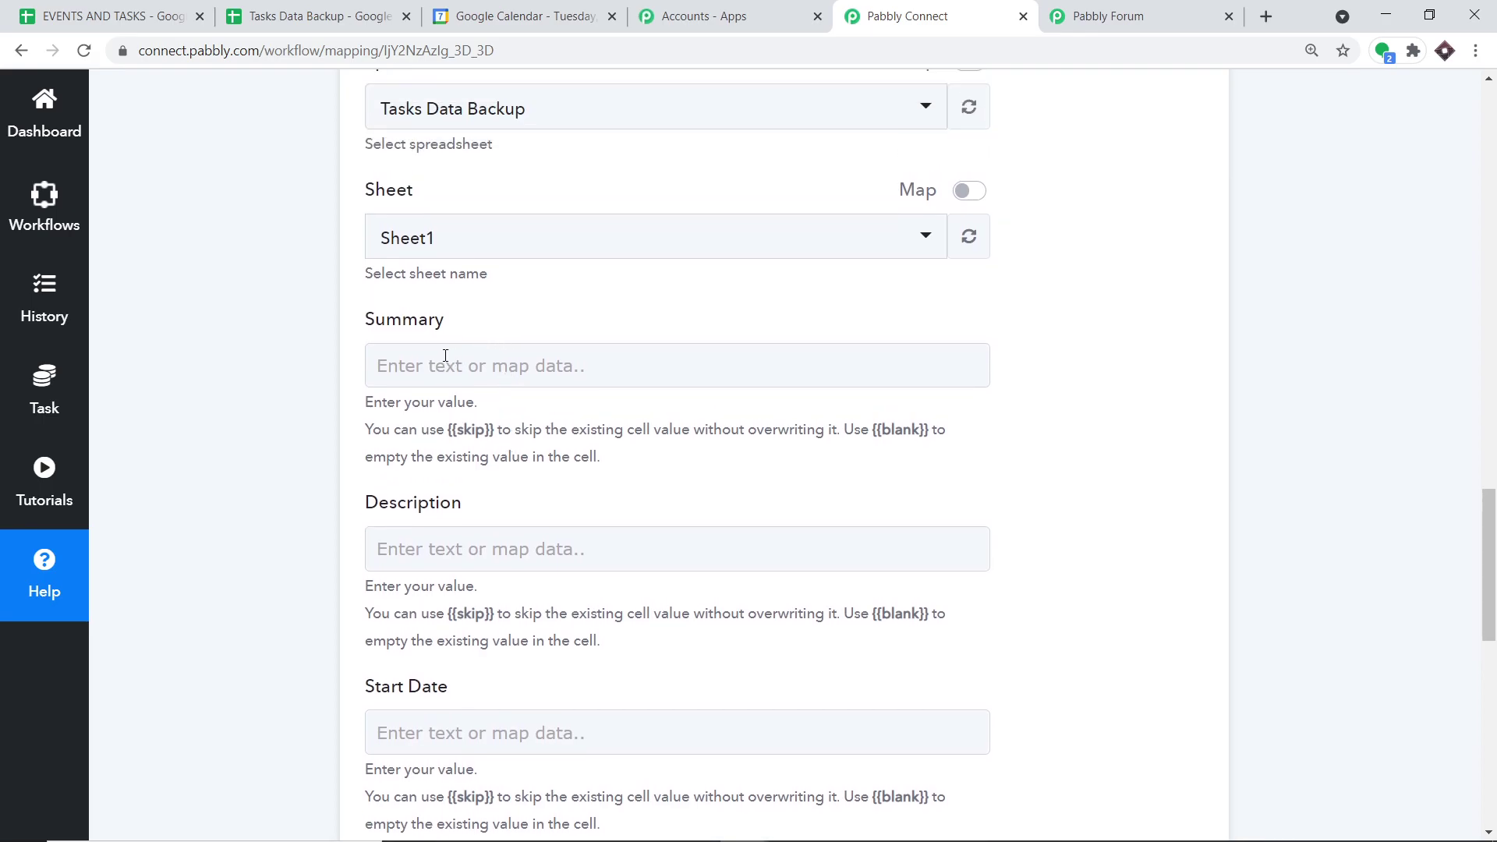
click(319, 16)
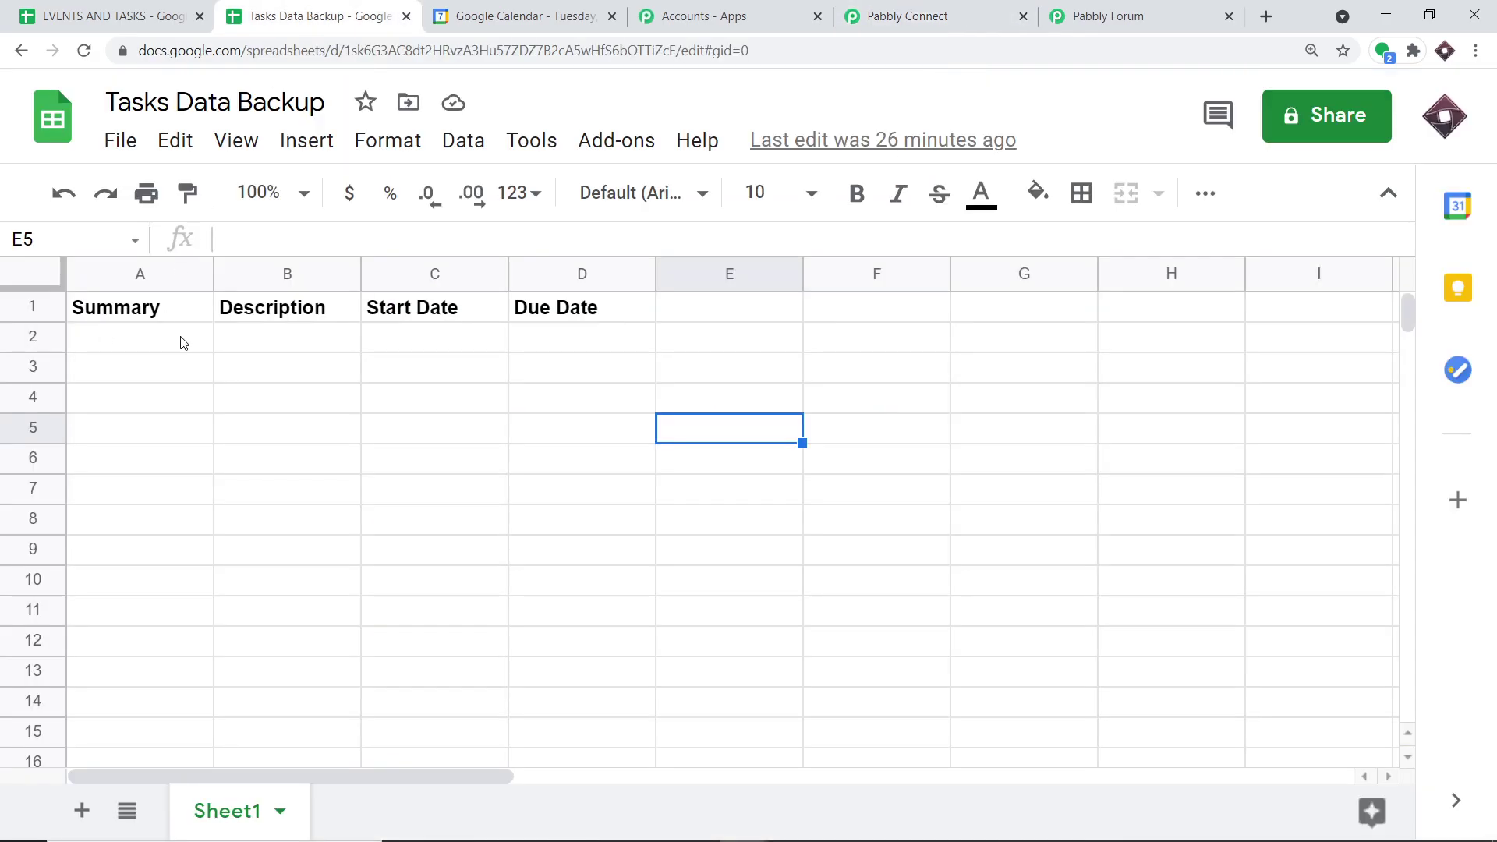
click(991, 9)
- Map the action's Summary field to the summary value from the Google Calendar New Event trigger
click(426, 368)
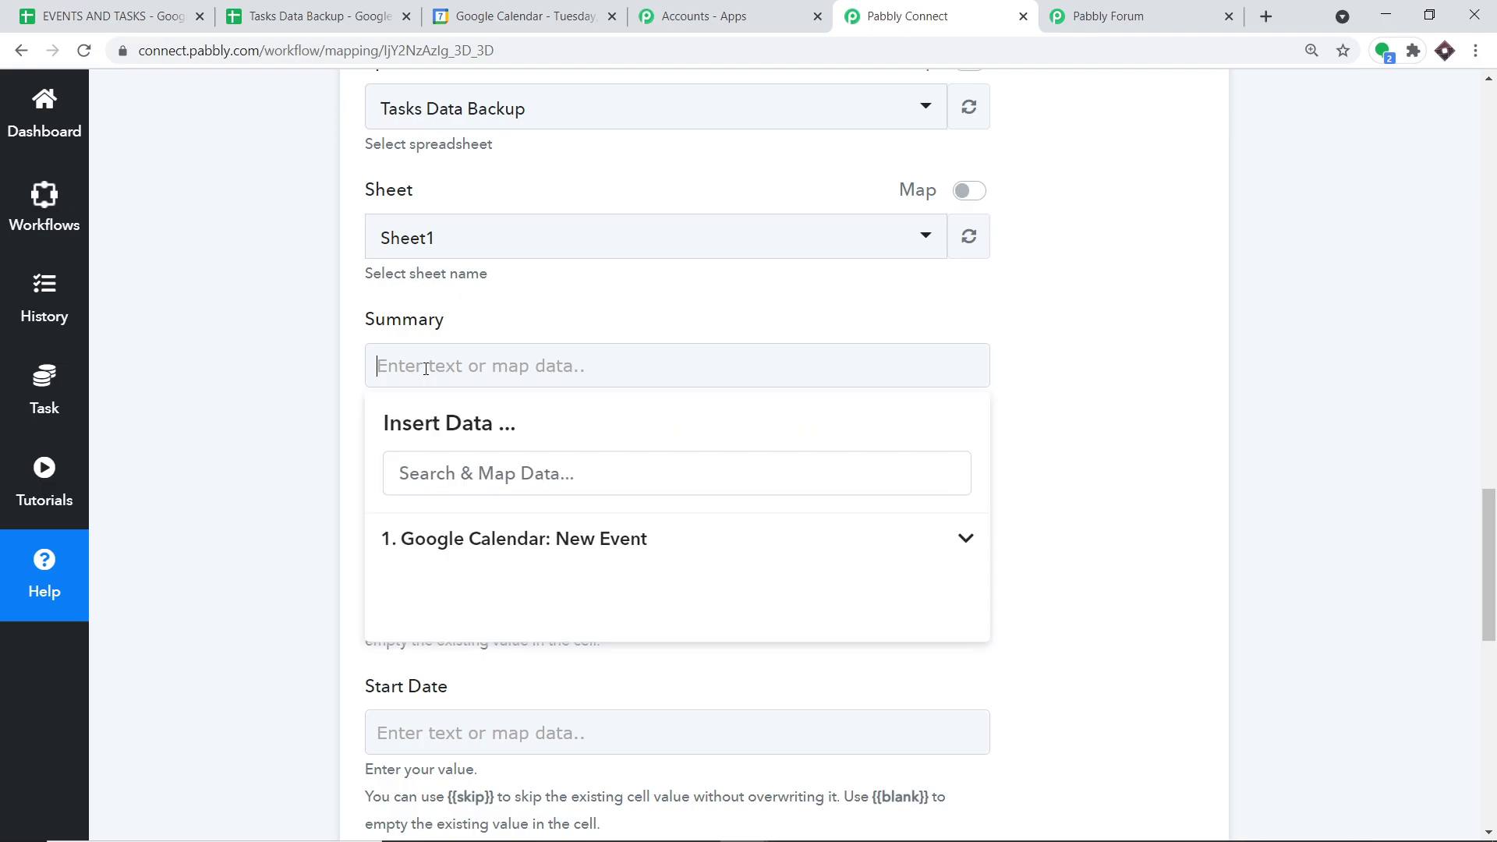
click(452, 538)
scroll(622, 633, down, 4)
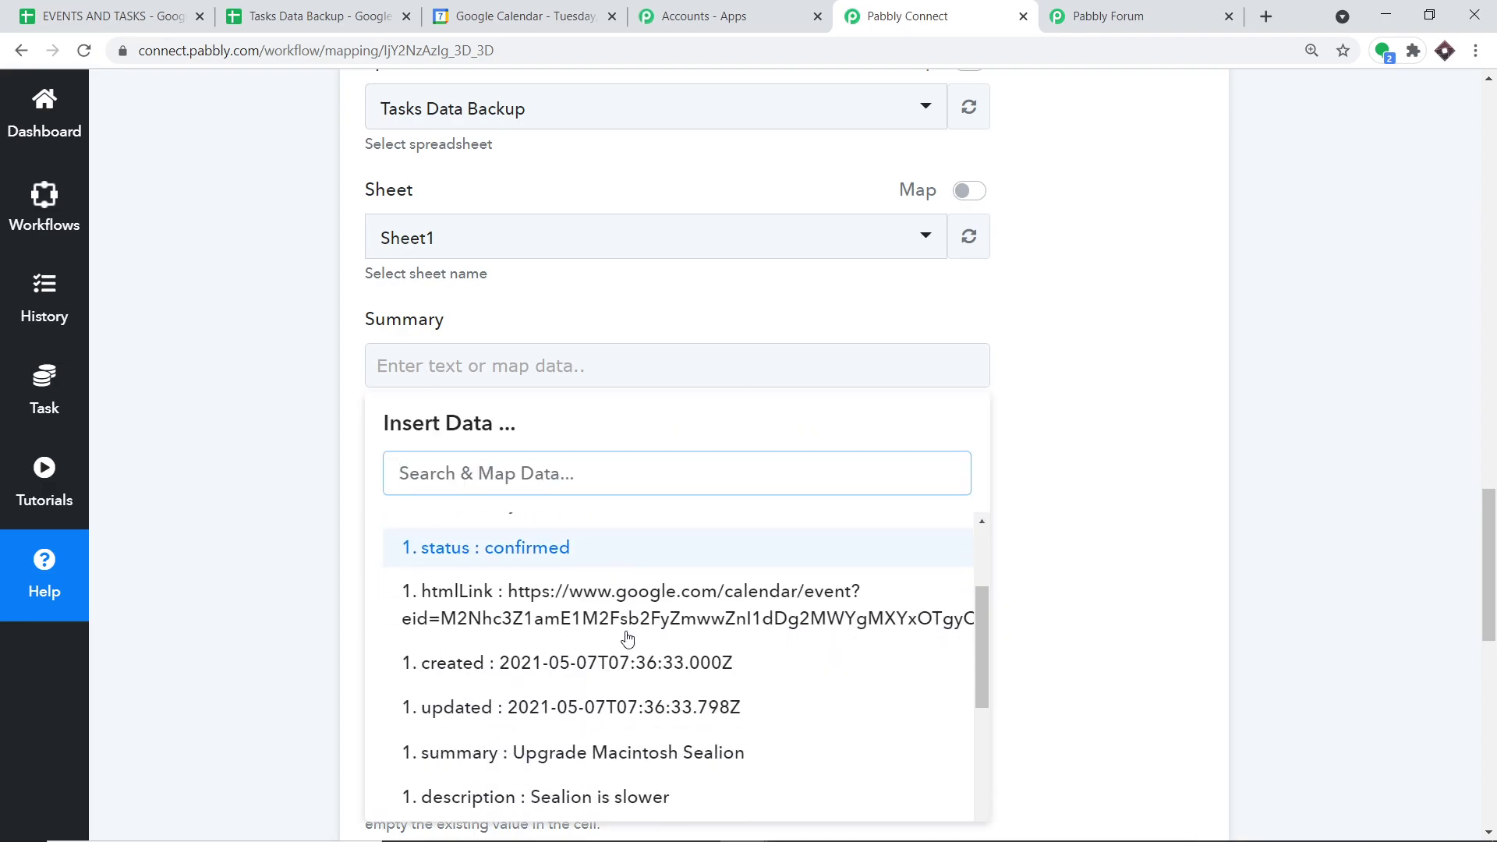
scroll(586, 736, up, 2)
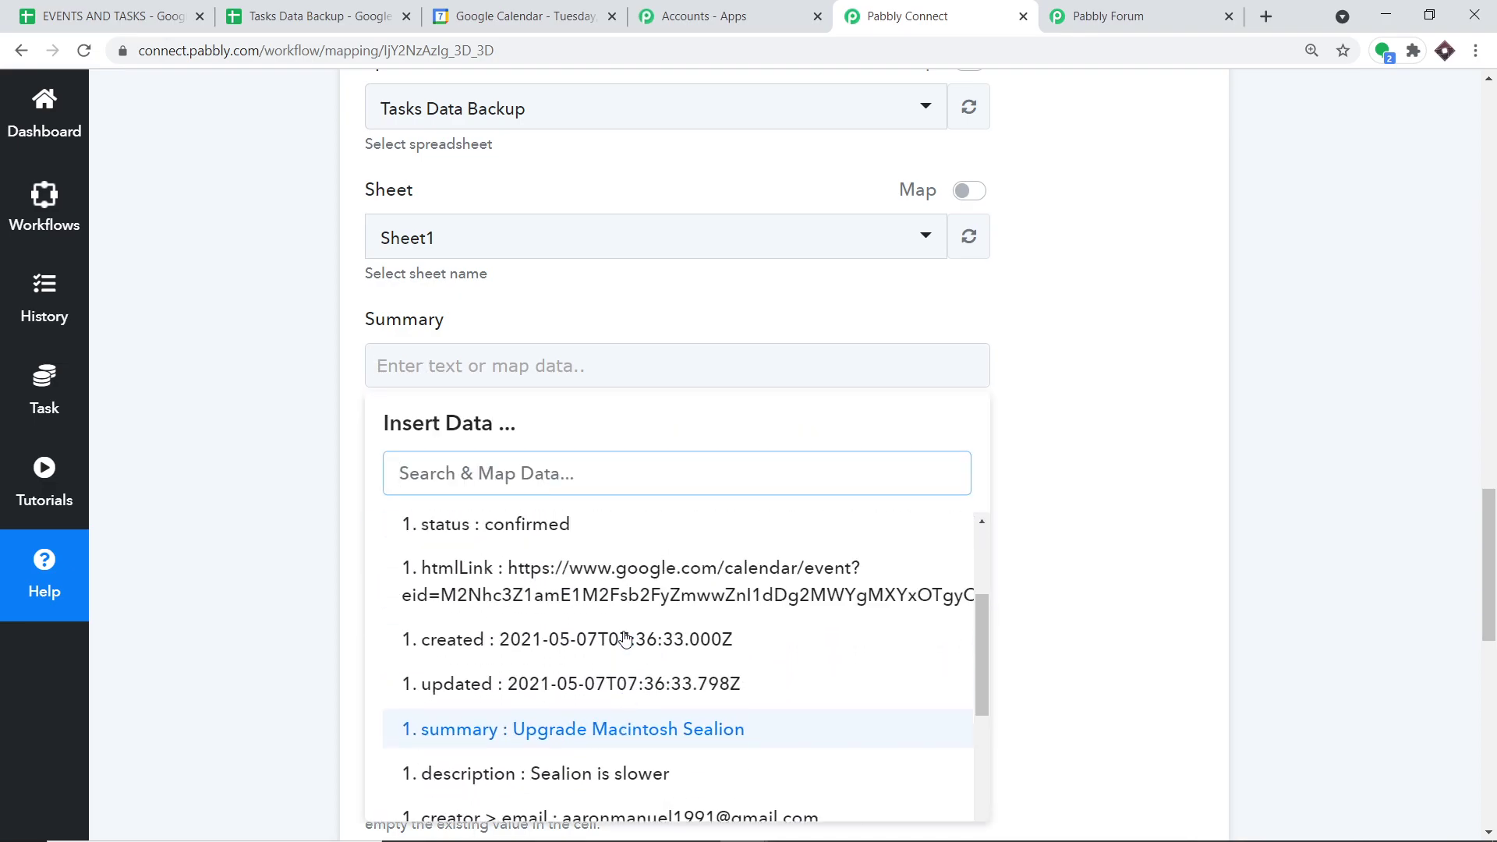
click(586, 731)
click(1108, 337)
- Map the action's Description field to the description value from the Google Calendar trigger
scroll(1080, 406, down, 3)
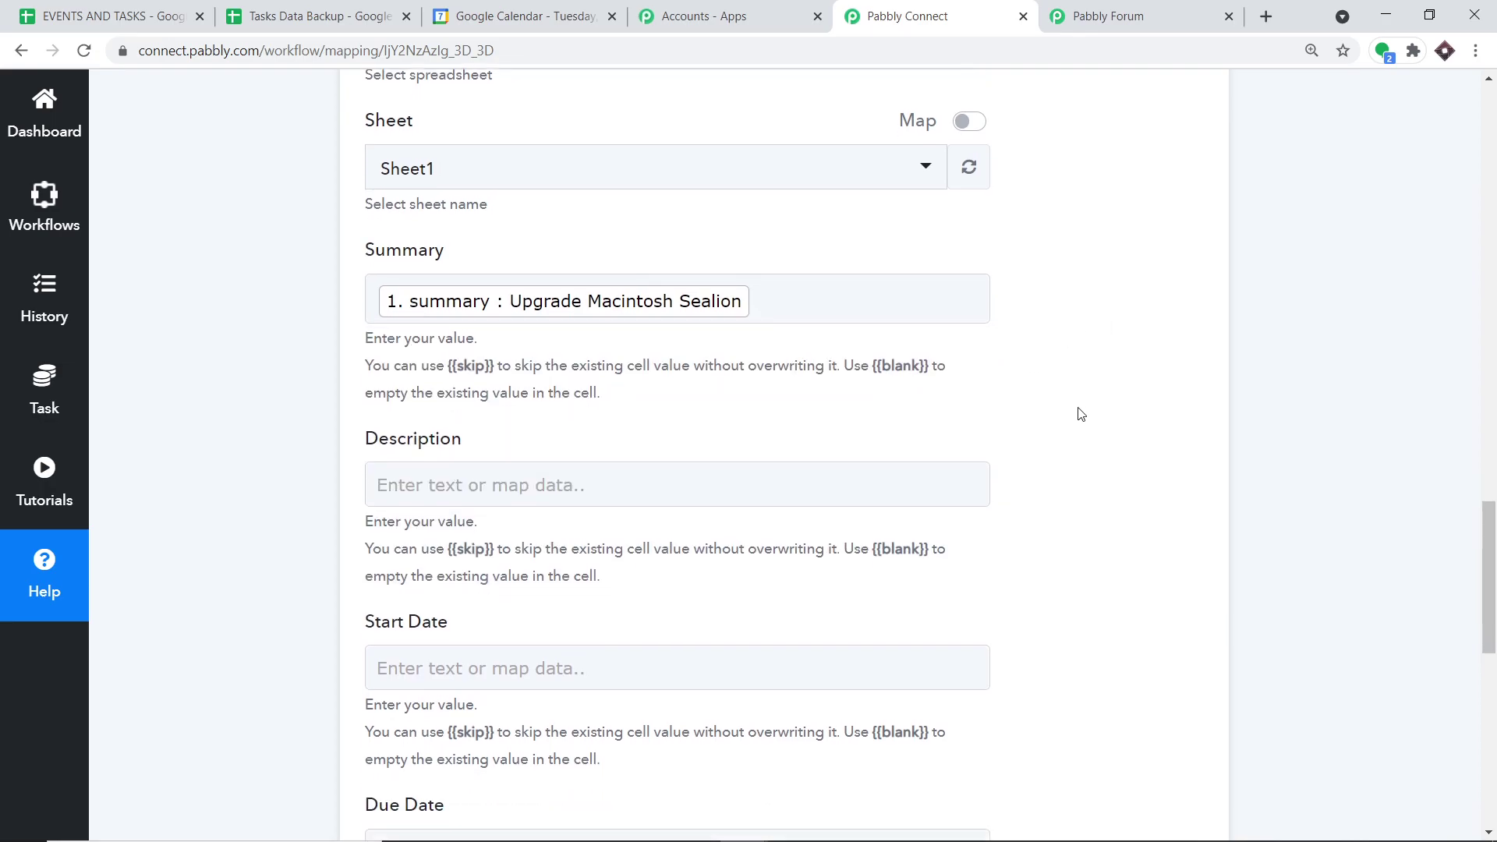
click(662, 354)
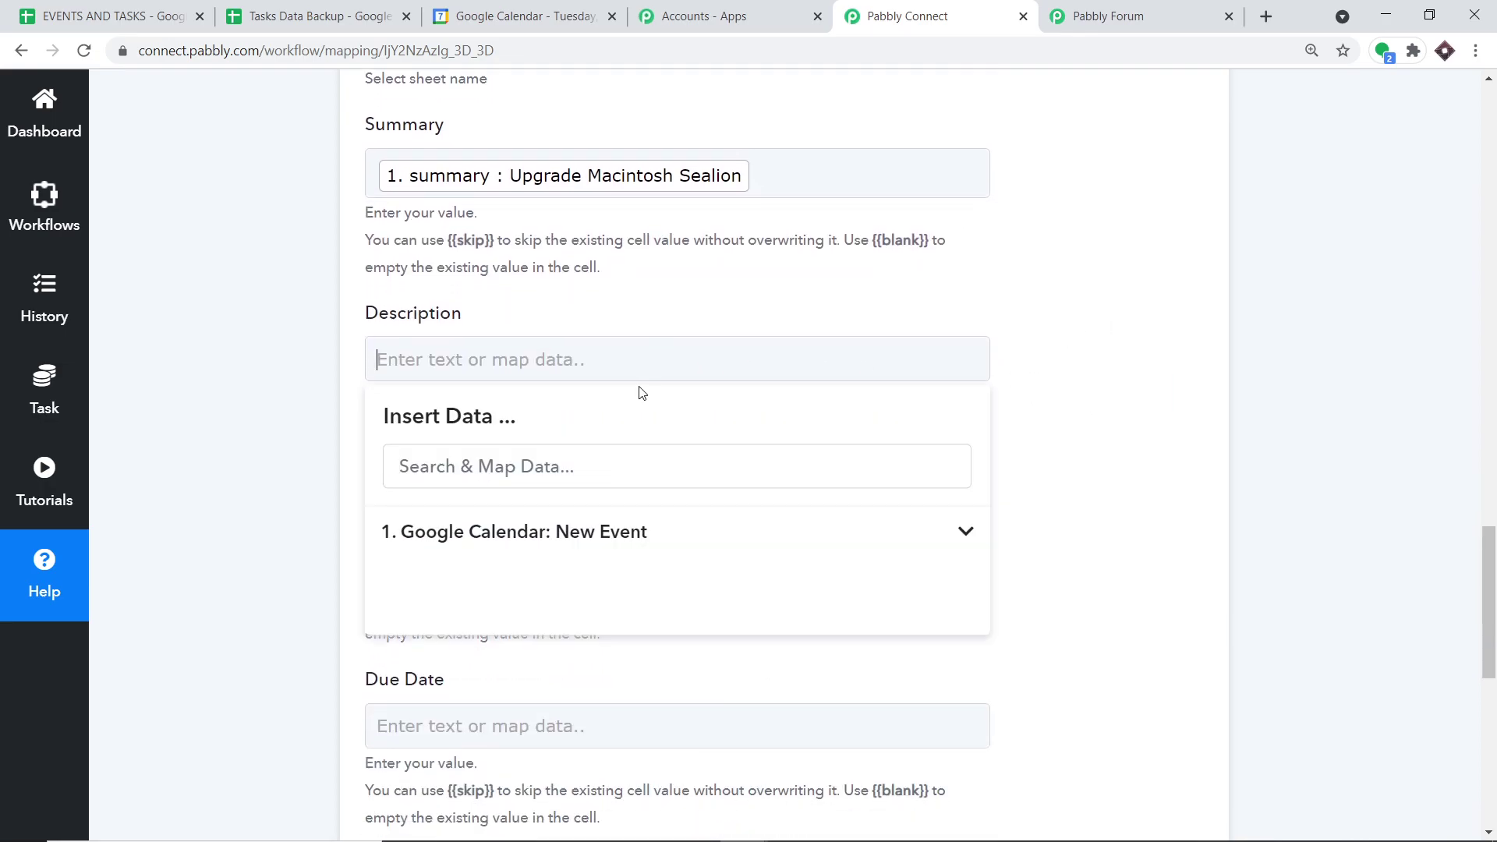
click(595, 524)
scroll(786, 560, down, 1)
scroll(786, 559, down, 3)
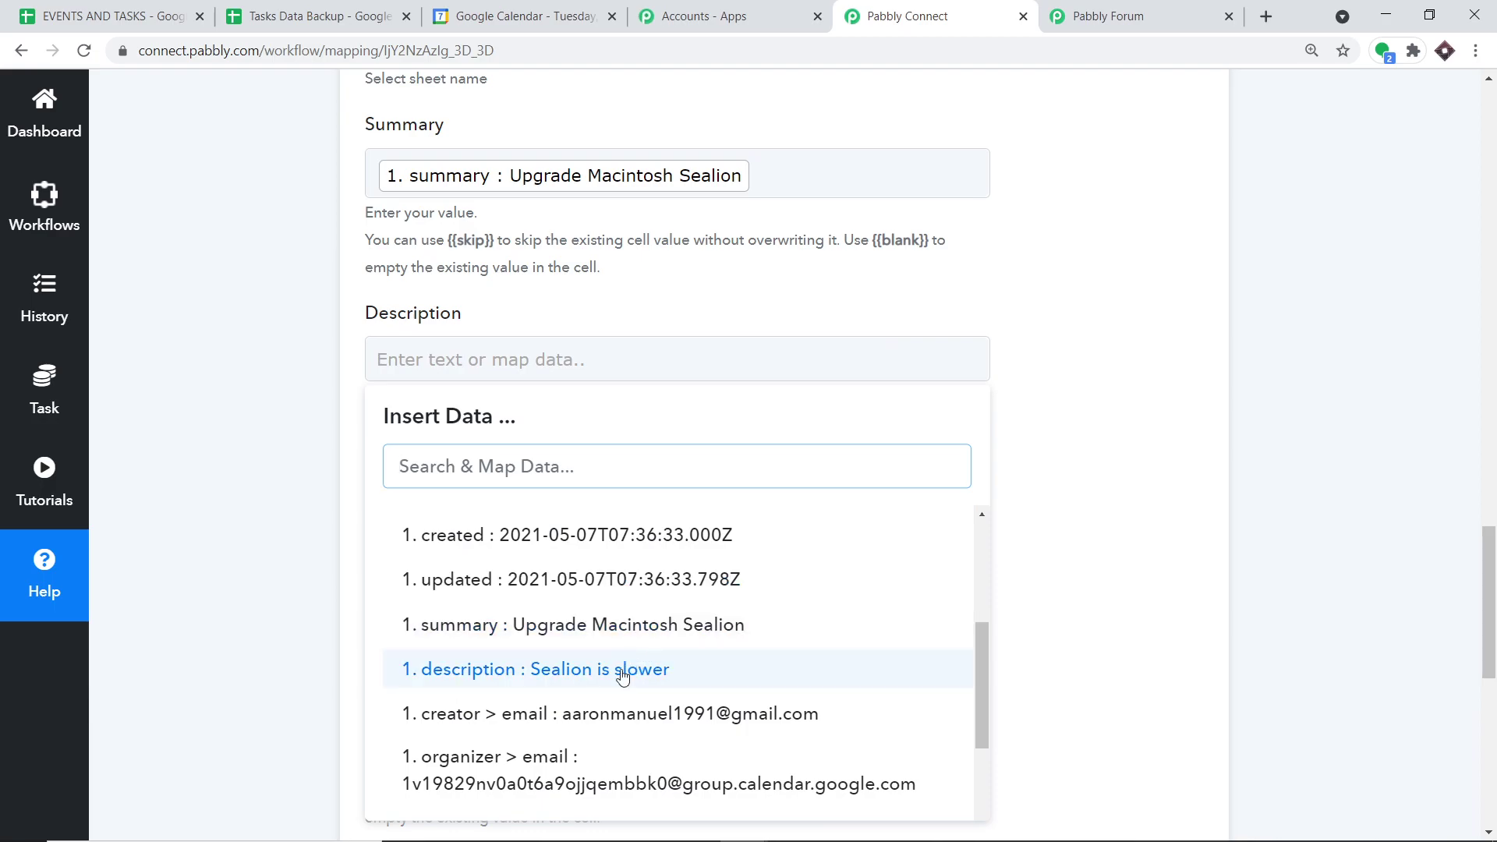
click(618, 752)
click(1117, 326)
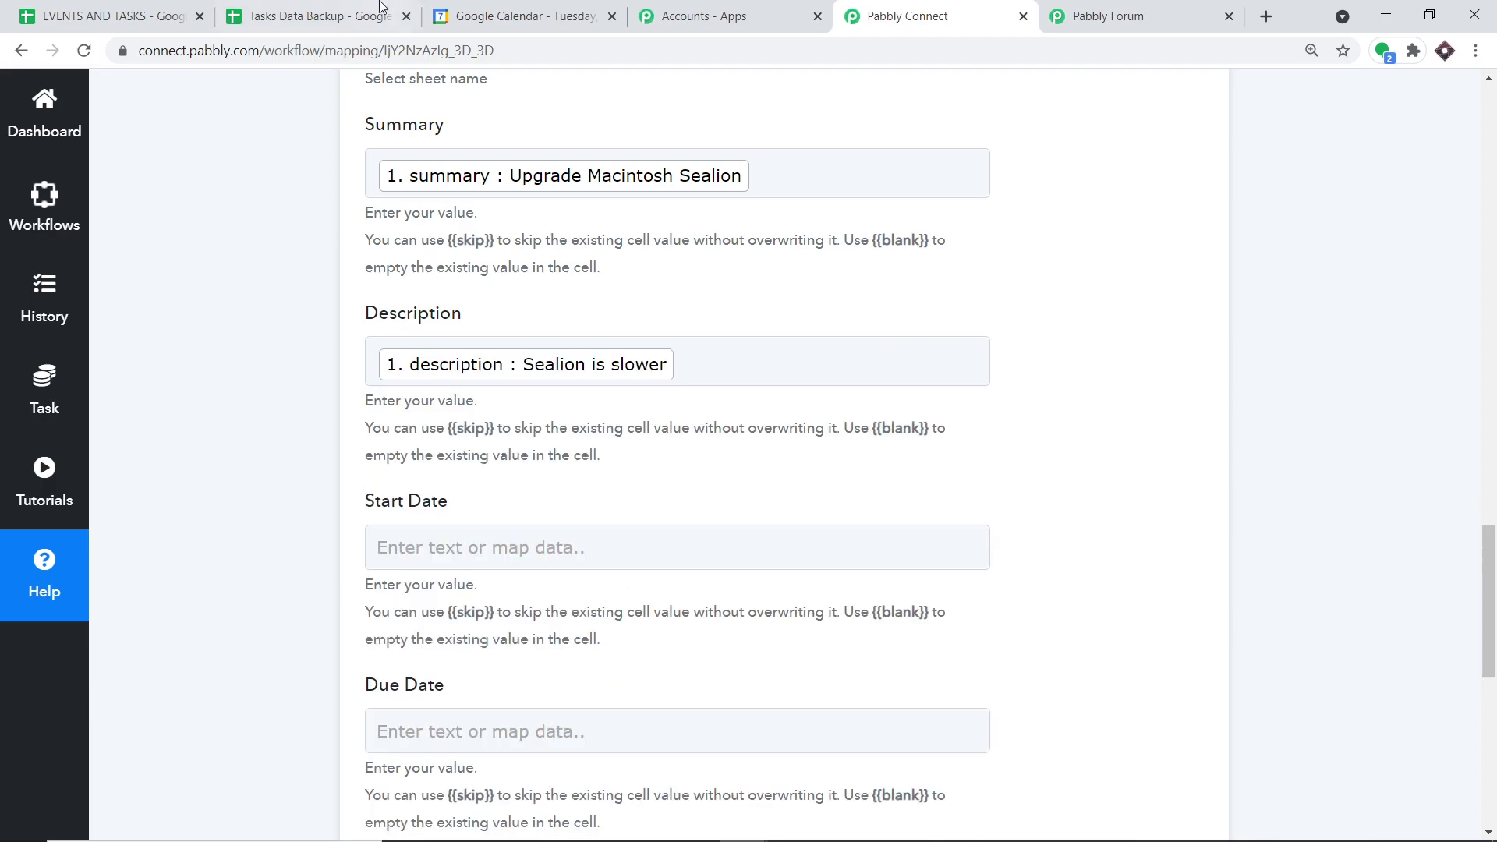
- Check the Tasks Data Backup column headings and map the Start Date field to the trigger's start > dateTime value
click(374, 11)
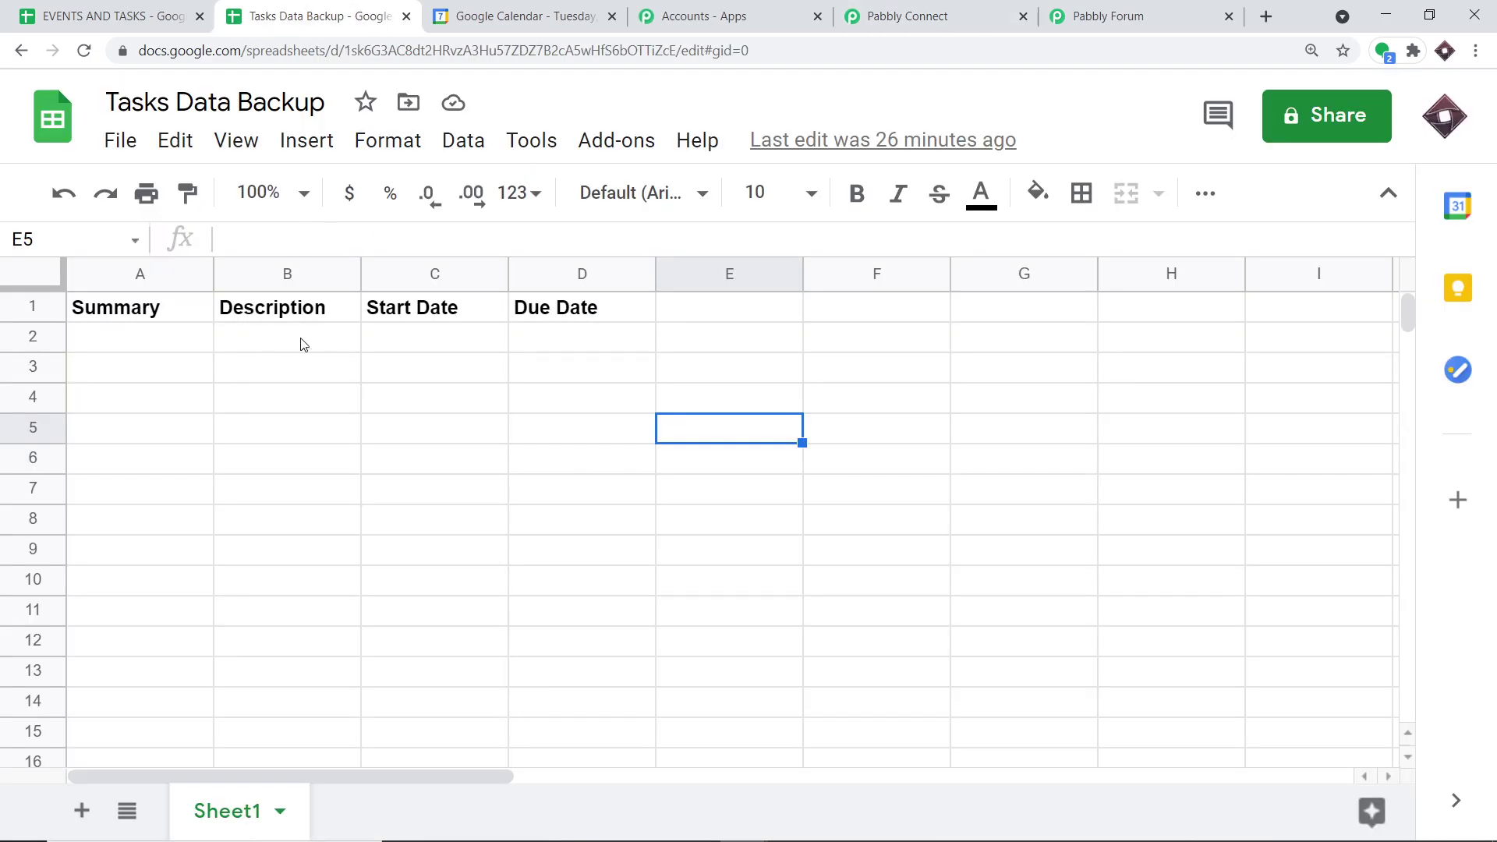
click(938, 13)
scroll(1138, 321, down, 3)
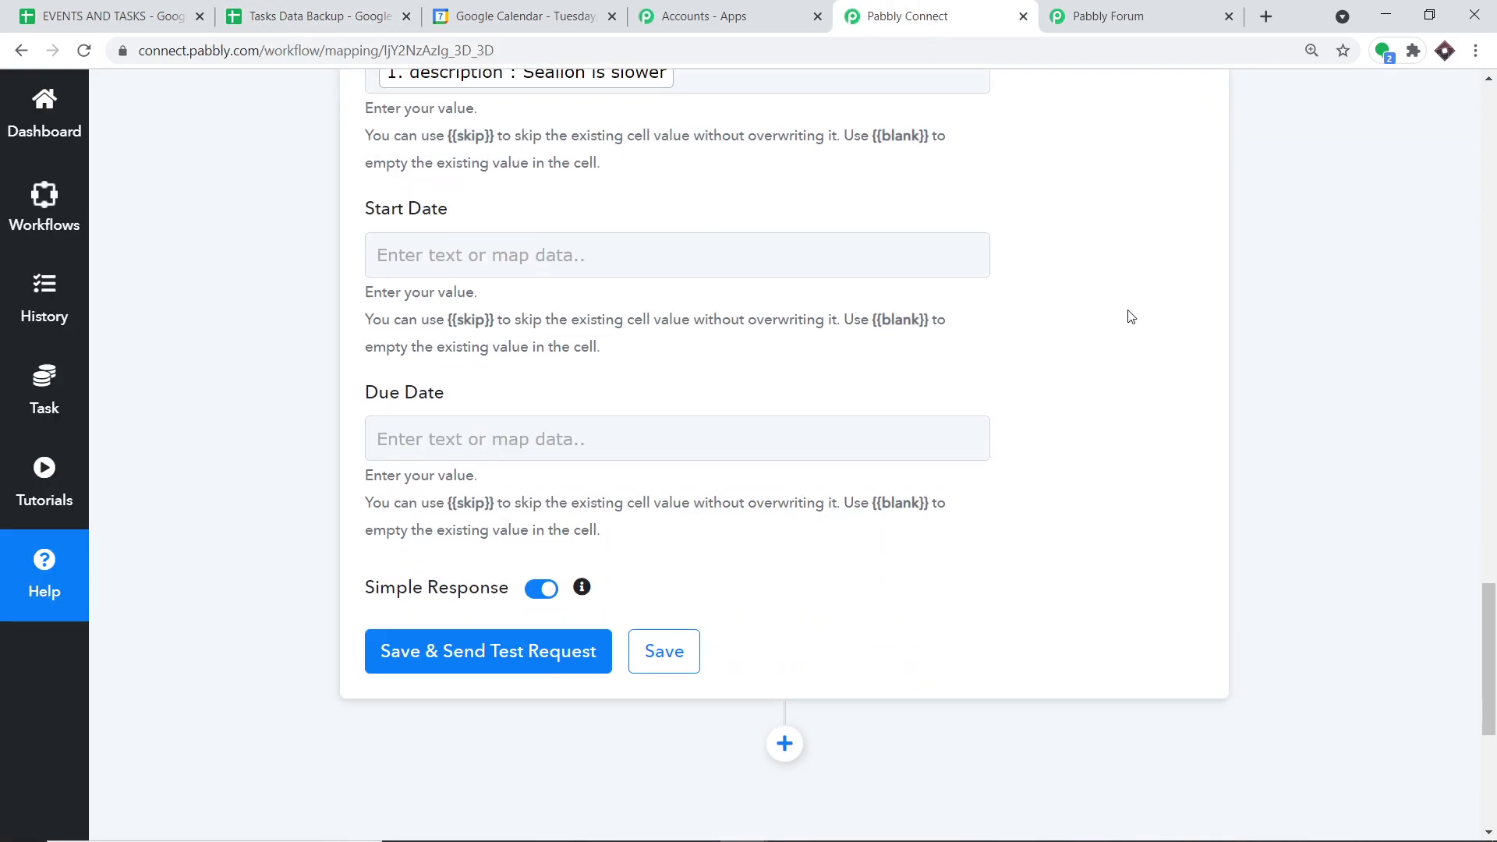
click(583, 258)
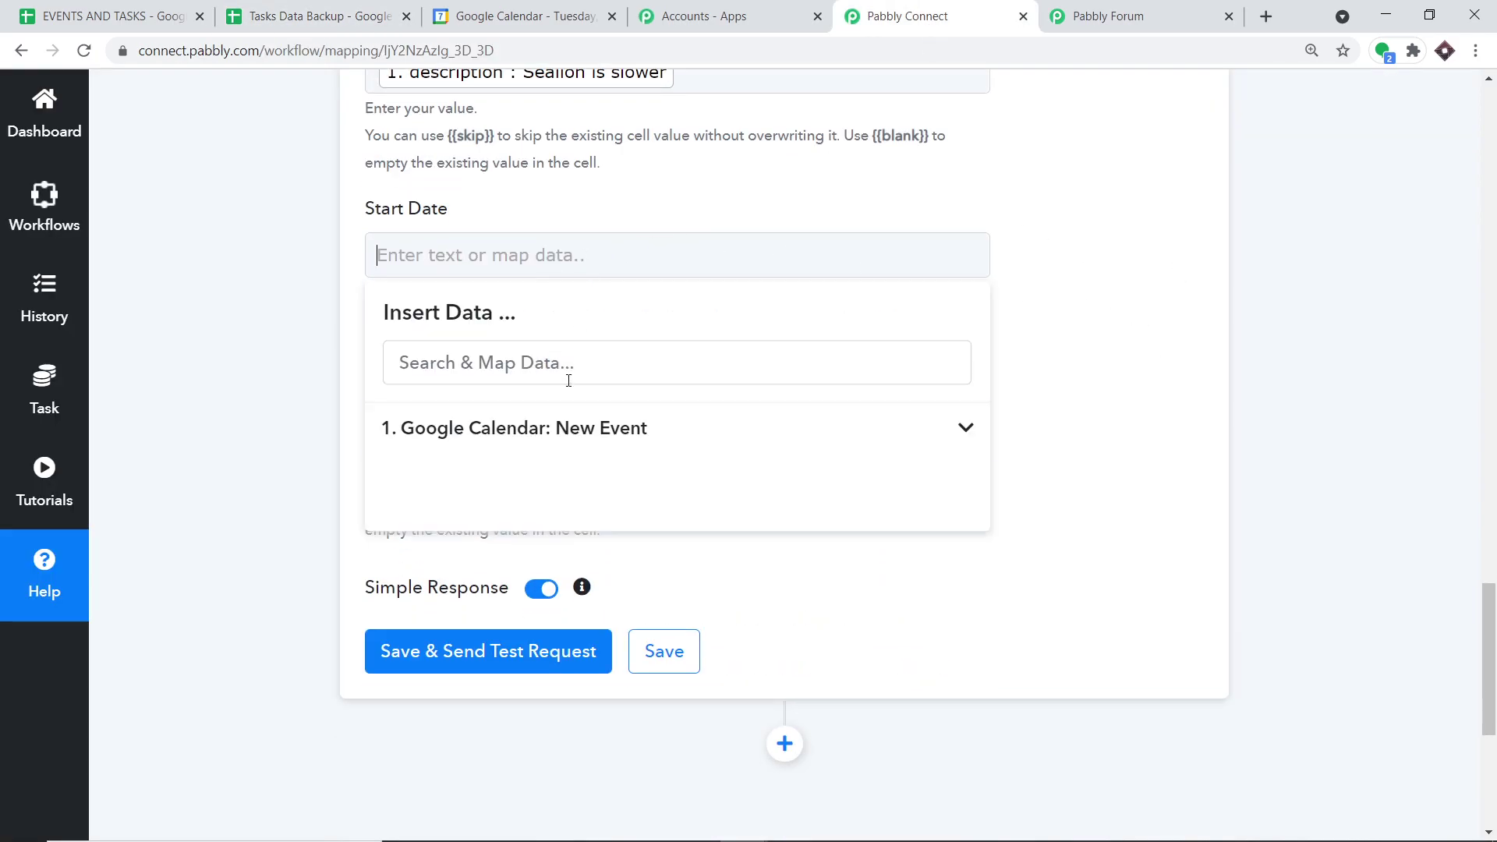
click(562, 441)
scroll(750, 530, down, 4)
scroll(753, 538, down, 3)
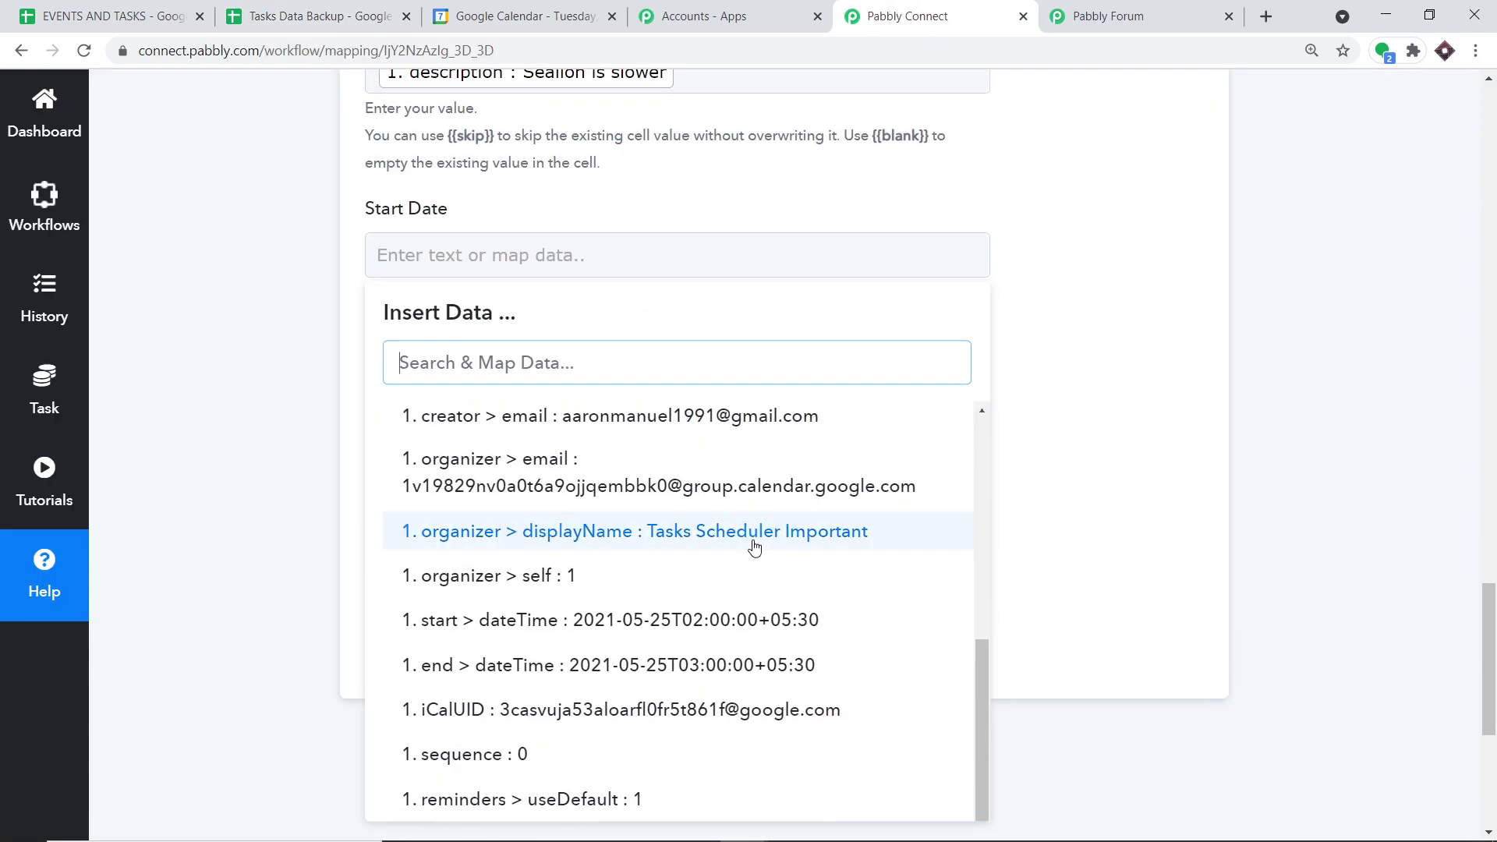
click(669, 622)
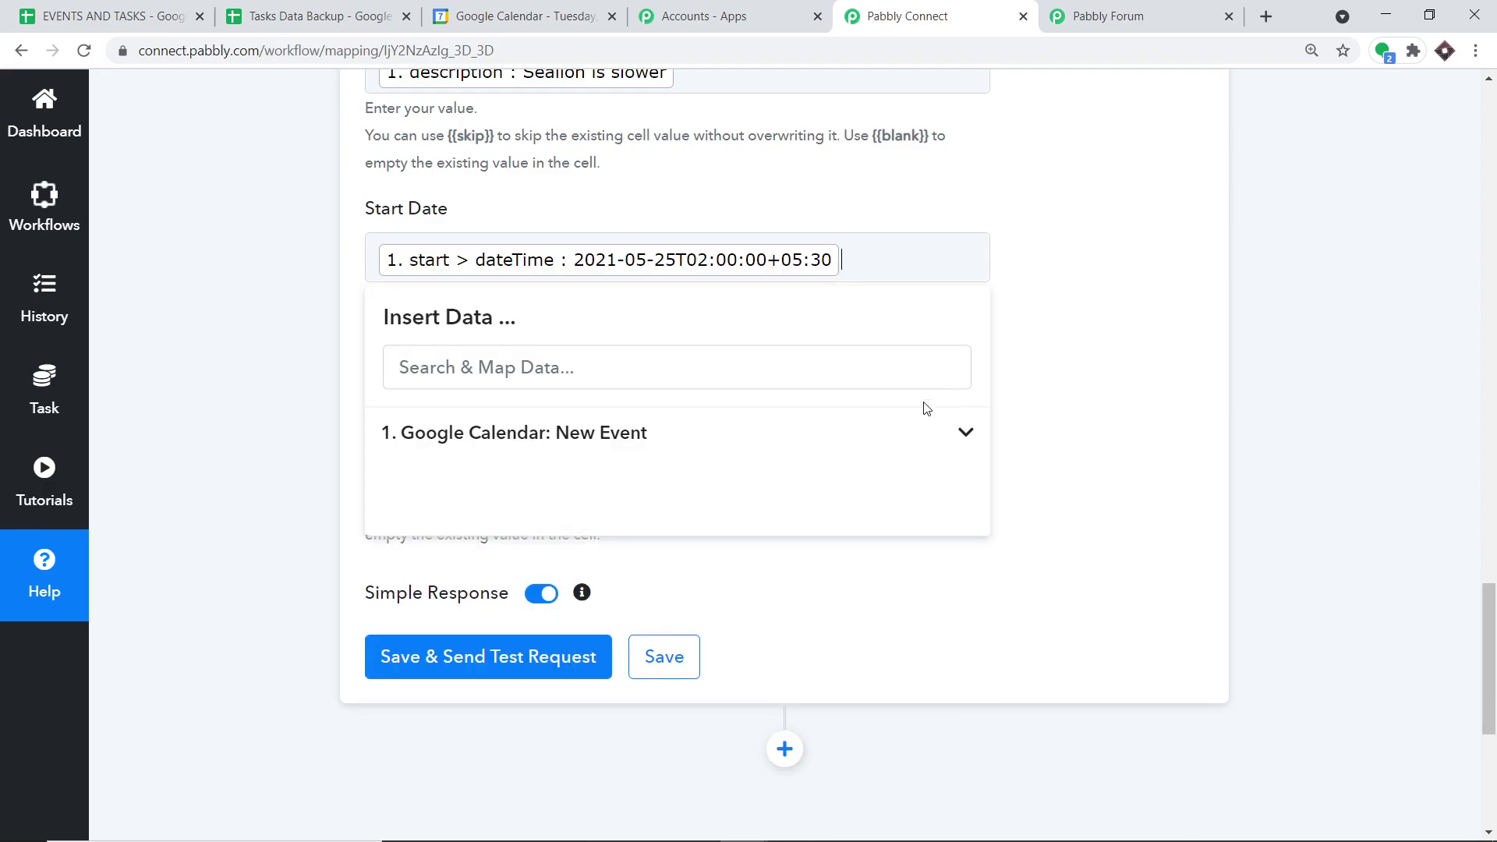
click(1181, 288)
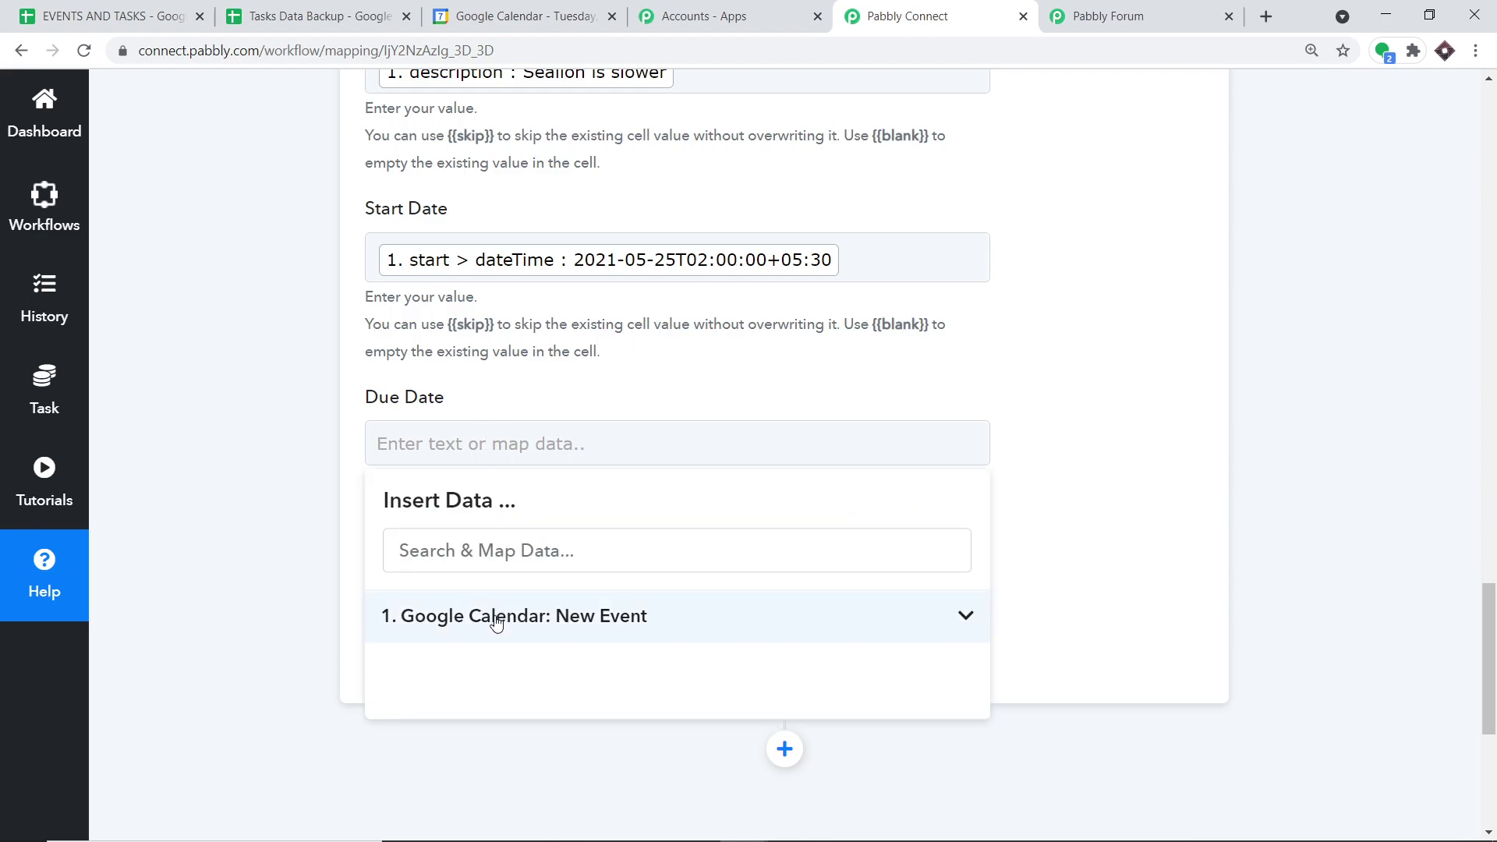
- Map the Due Date field to the trigger's end > dateTime value
click(671, 616)
scroll(672, 607, down, 10)
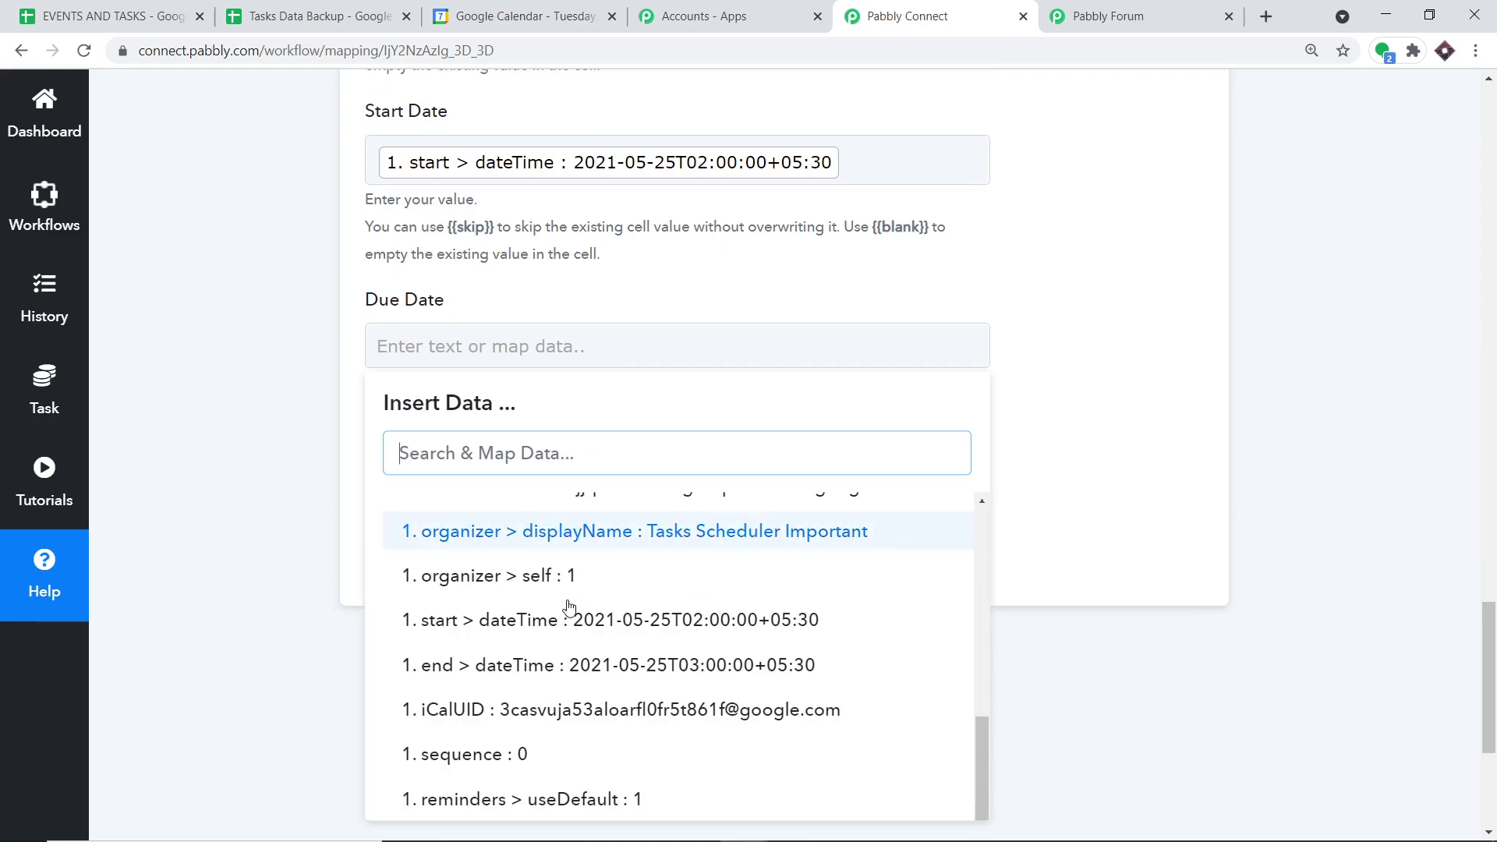
click(568, 668)
click(679, 350)
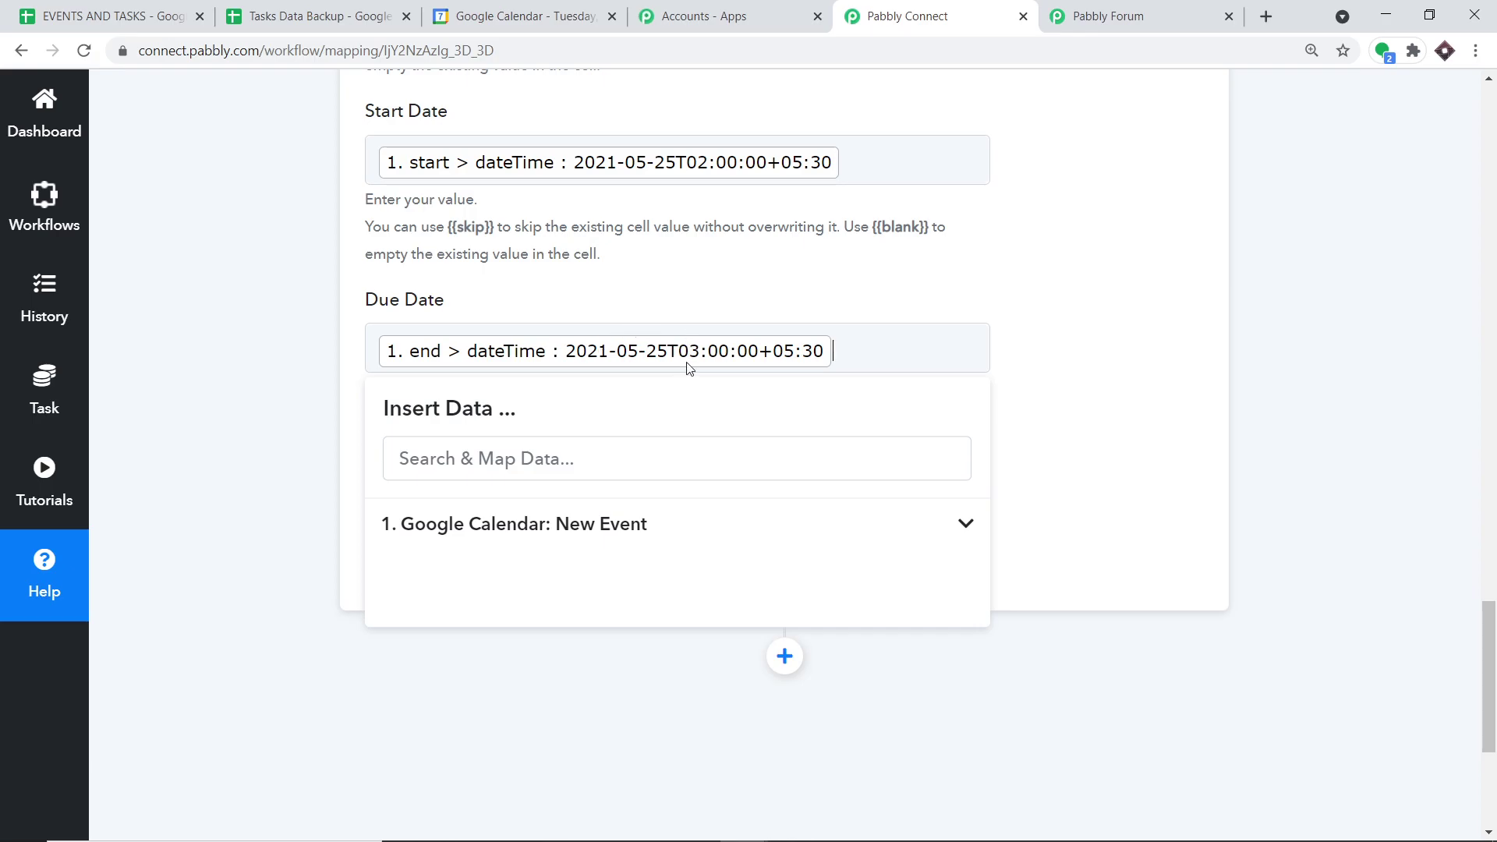
click(1062, 262)
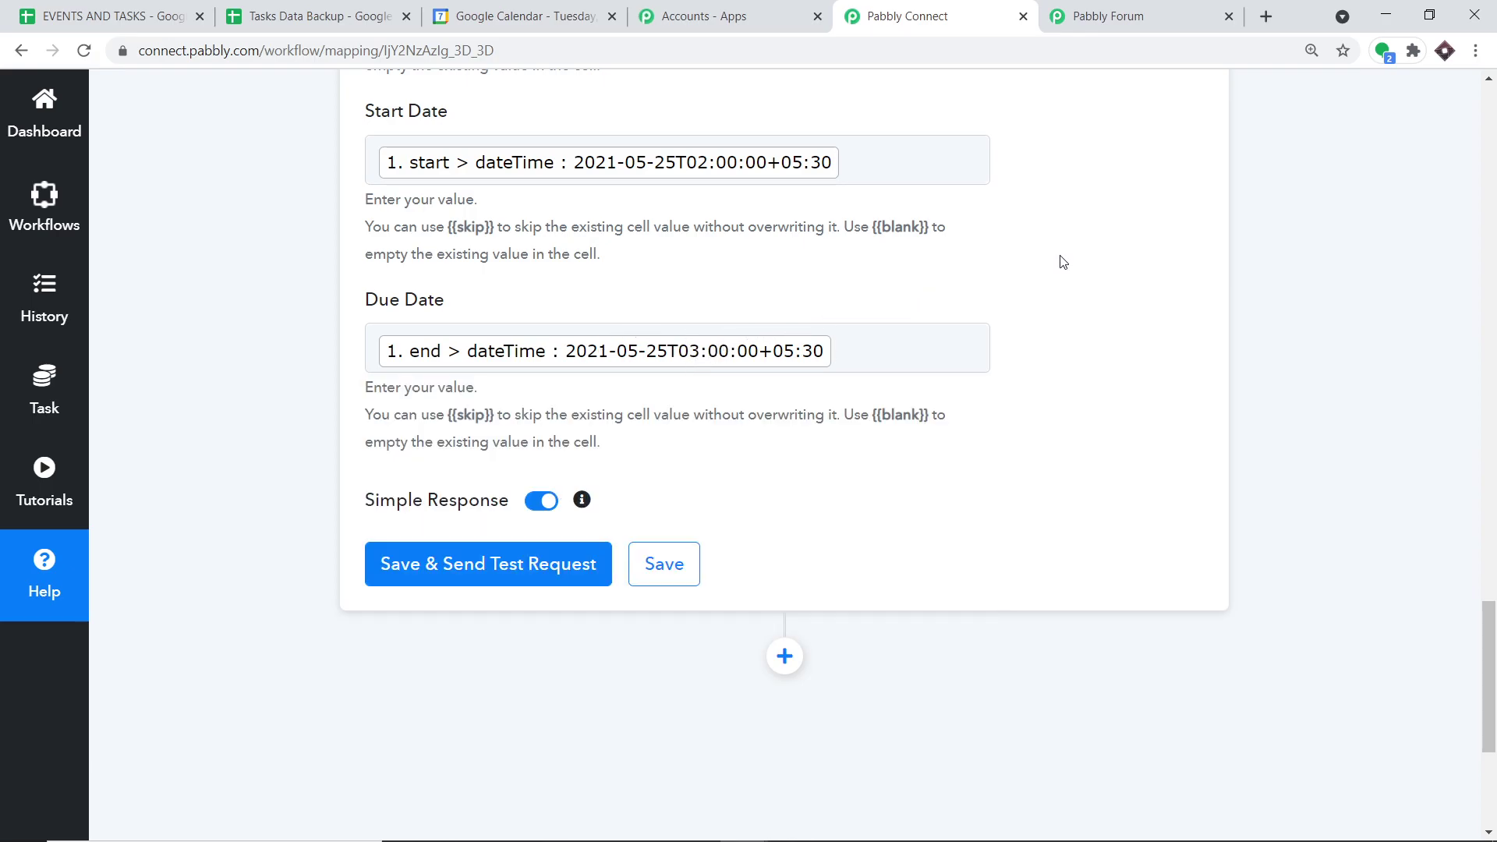
- Review the field mappings, then save the Google Sheets action and send a test request
scroll(1067, 266, up, 7)
scroll(1013, 280, down, 11)
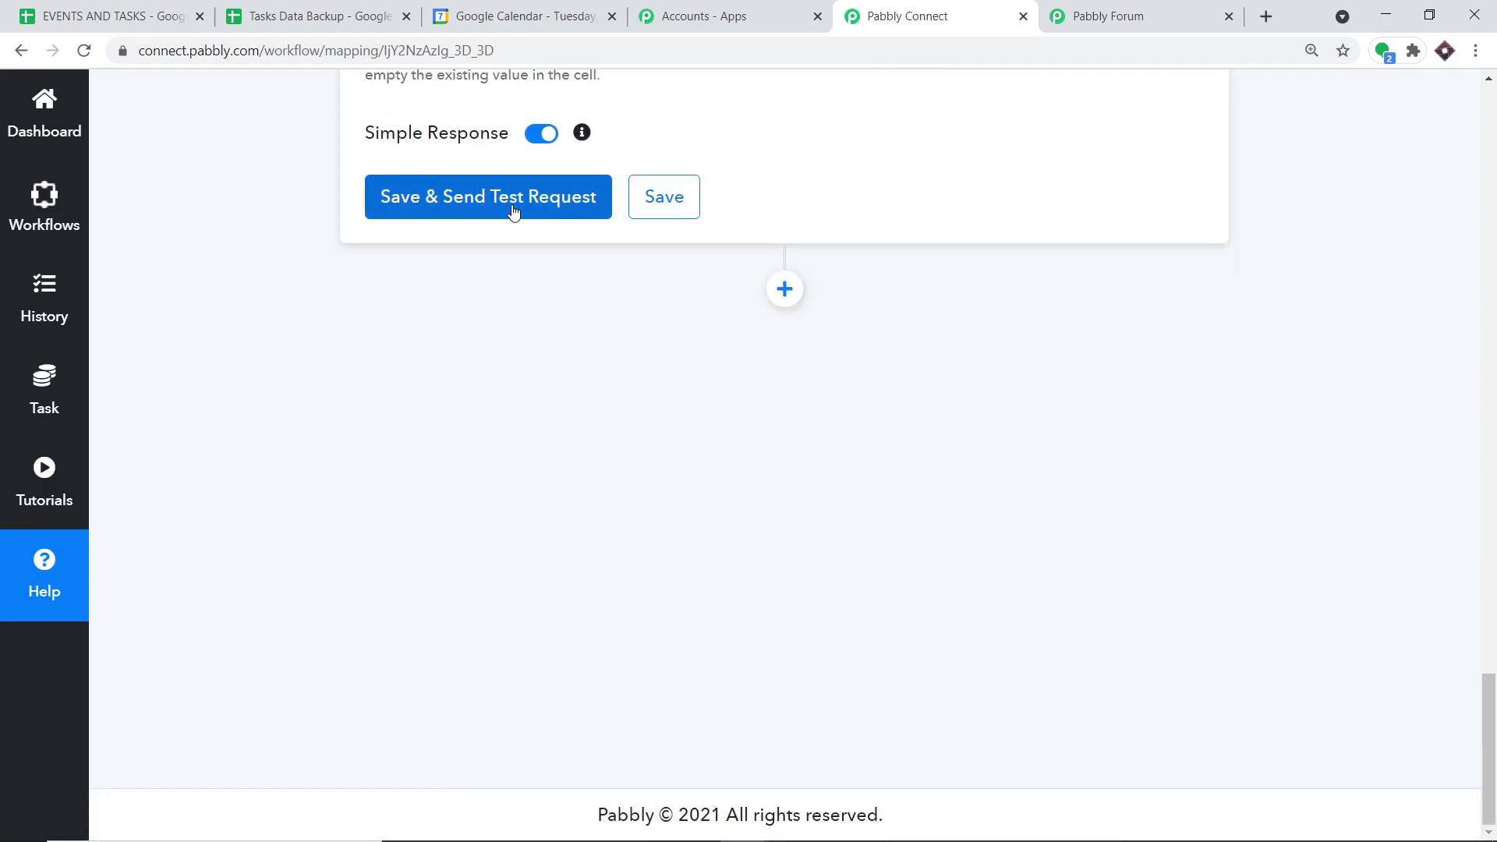
click(513, 209)
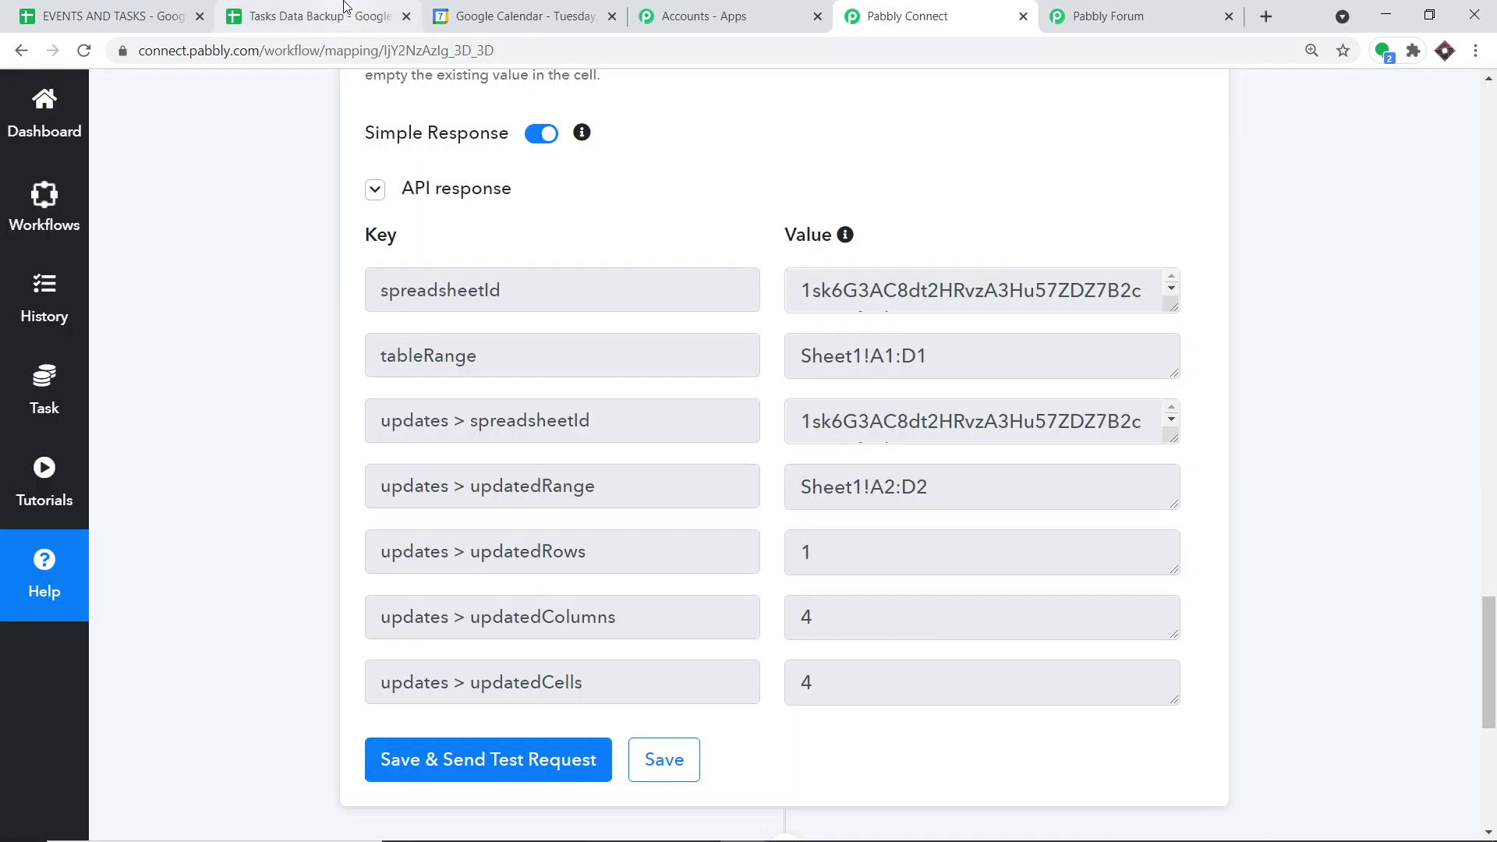
- In the Tasks Data Backup spreadsheet, widen the Summary and Description columns to fit the text in row 2
click(343, 11)
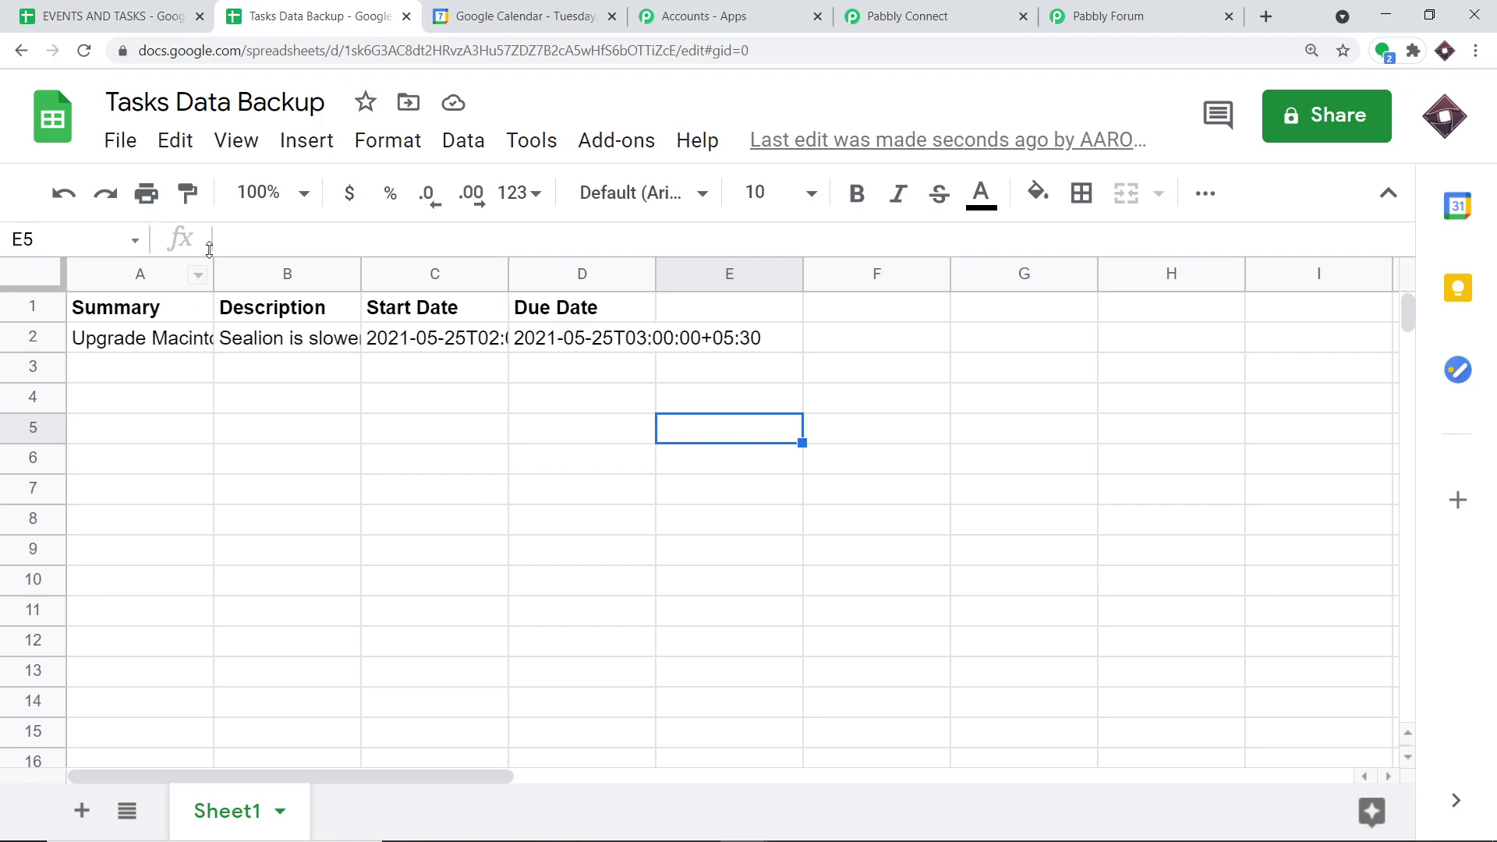
drag(222, 275, 328, 281)
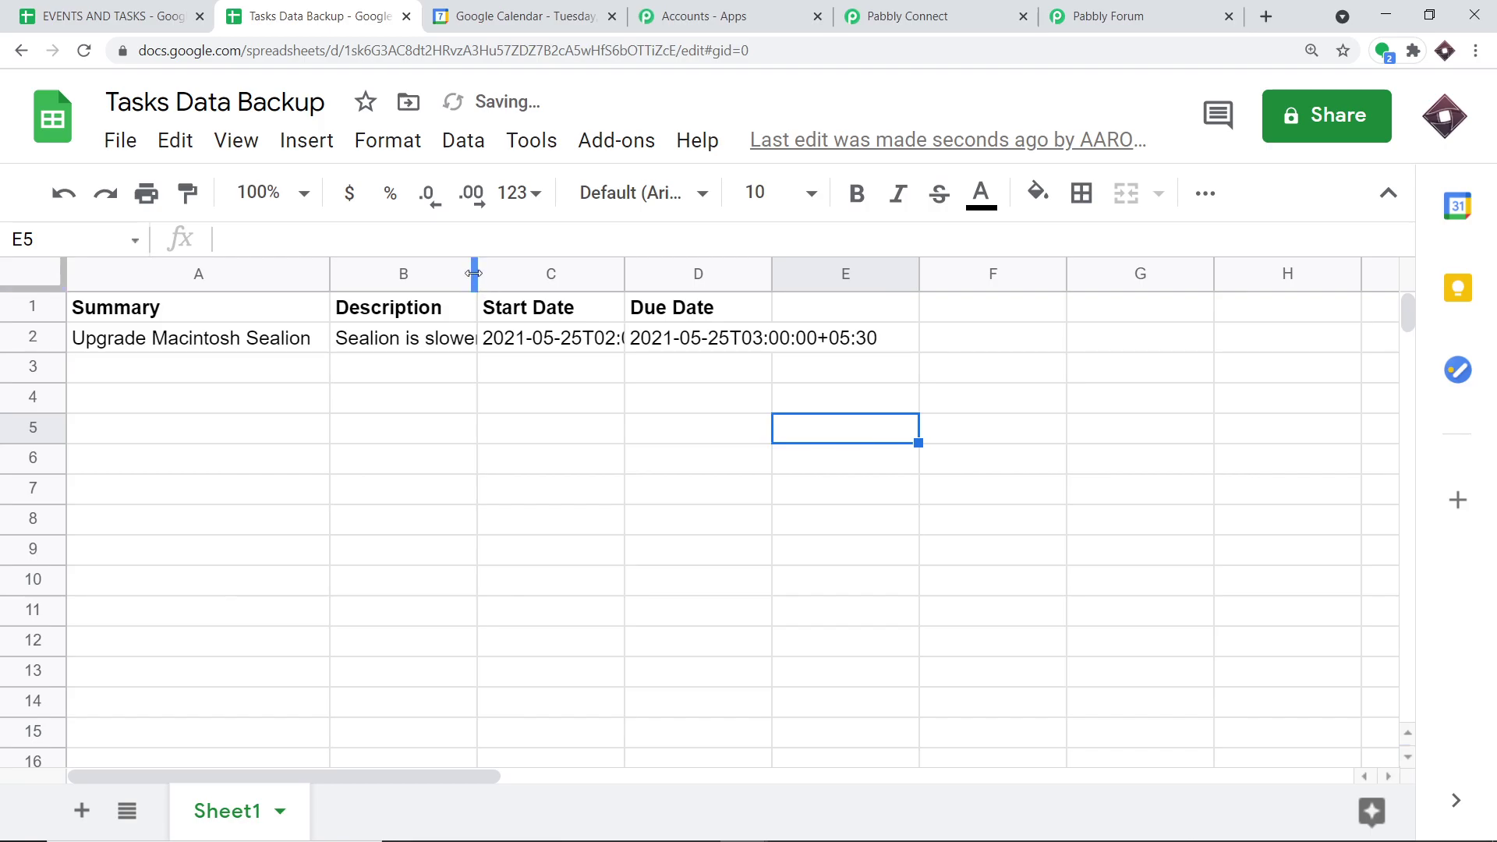
drag(546, 275, 568, 277)
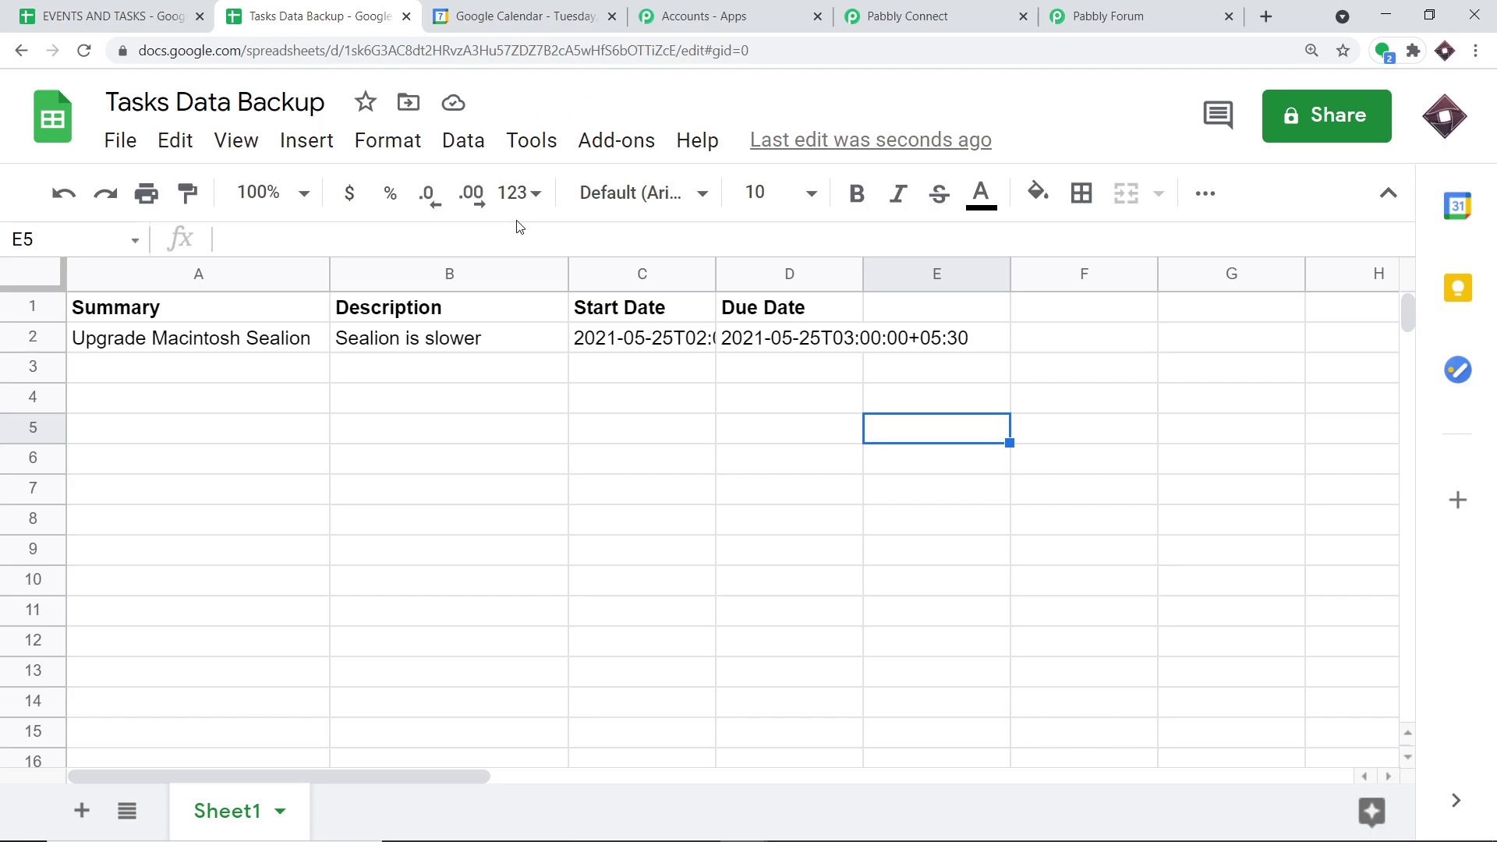
- Return to the Pabbly Connect workflow and collapse both the Google Calendar trigger and the Google Sheets action
click(931, 9)
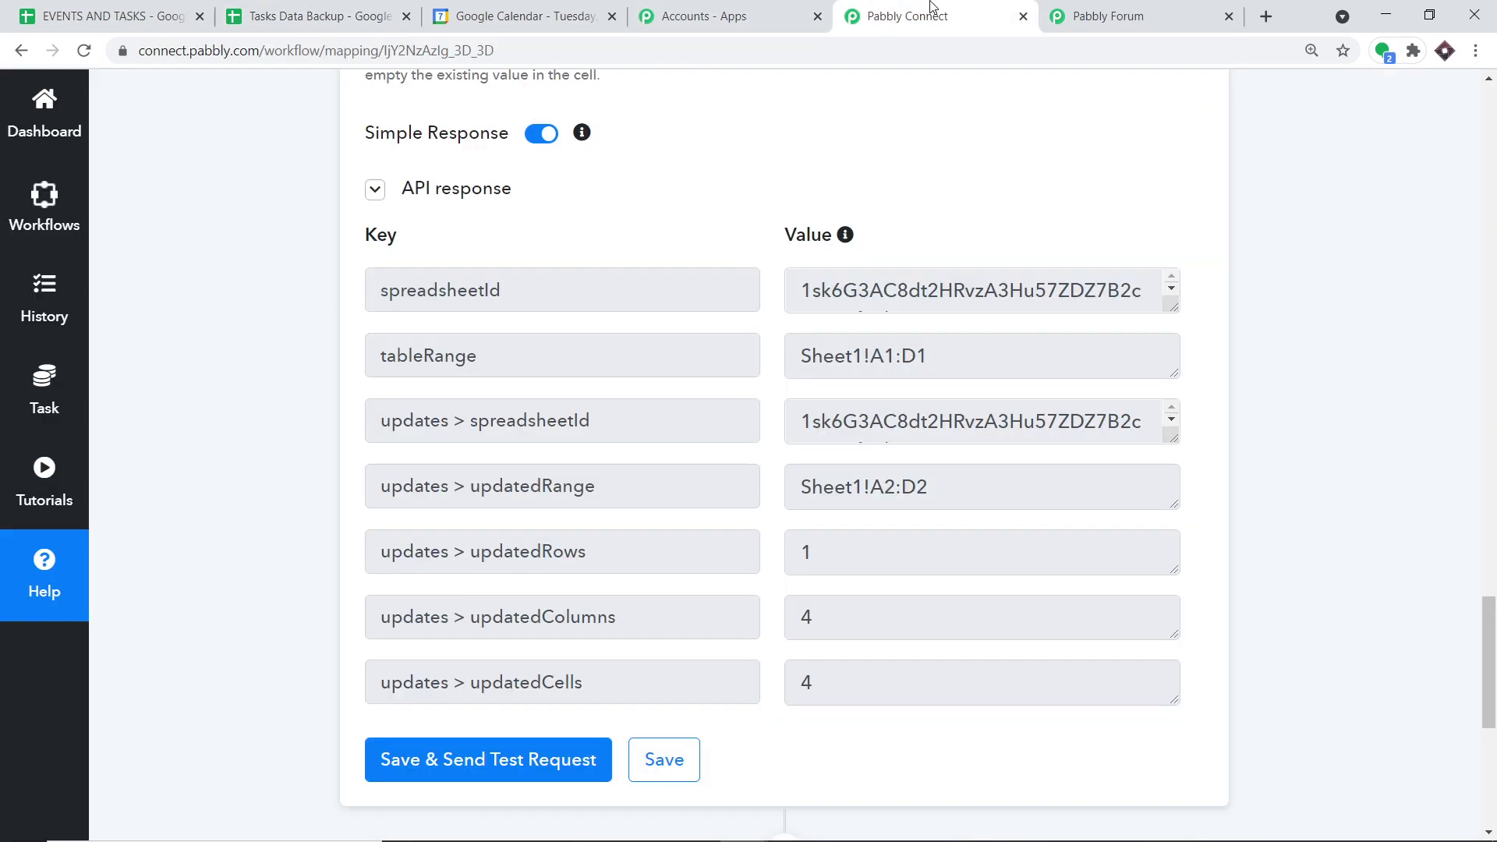
scroll(1494, 314, up, 20)
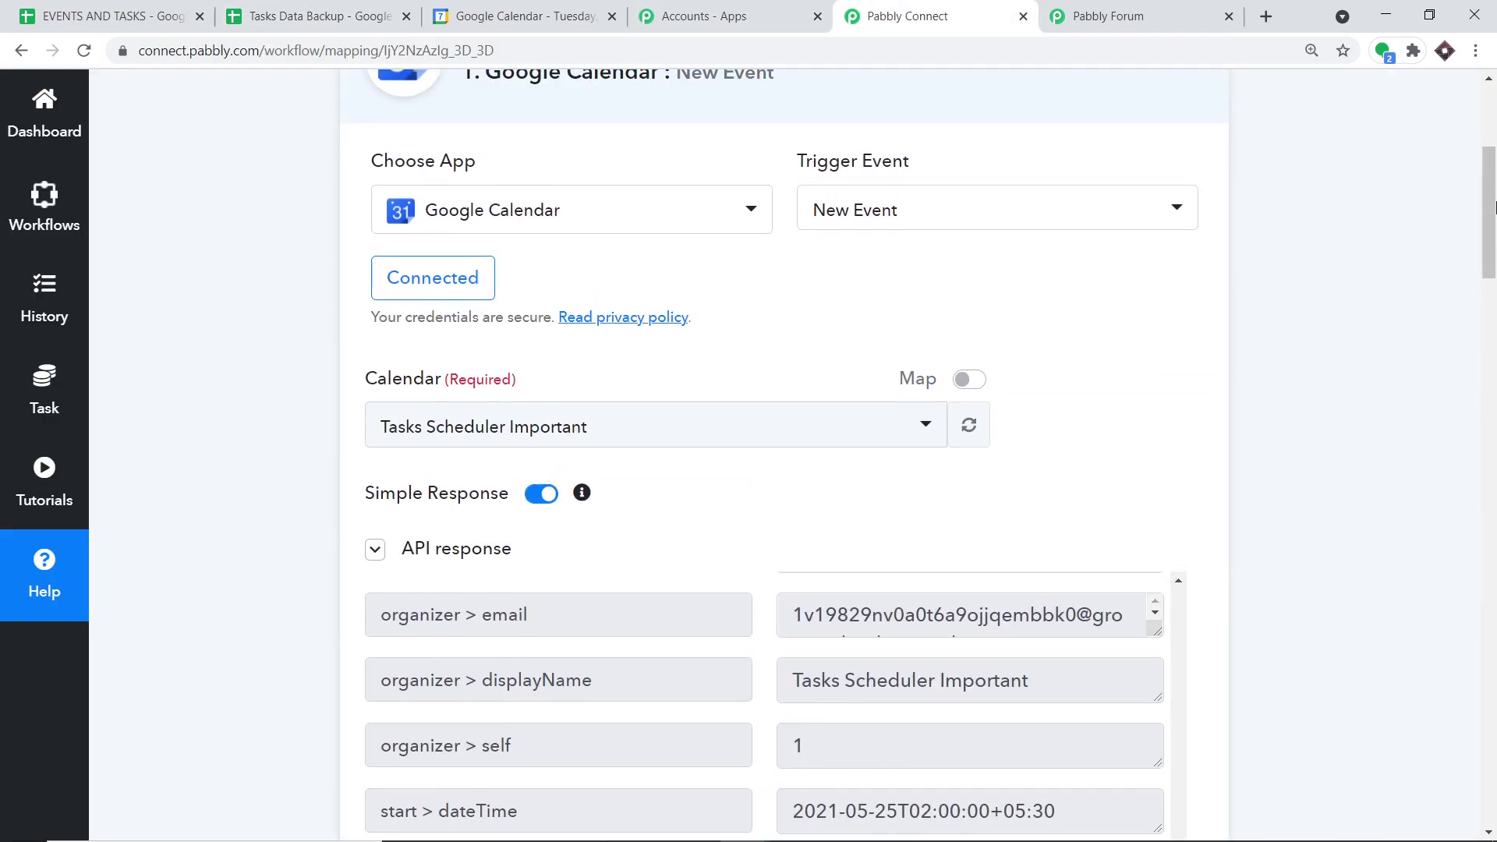
click(588, 308)
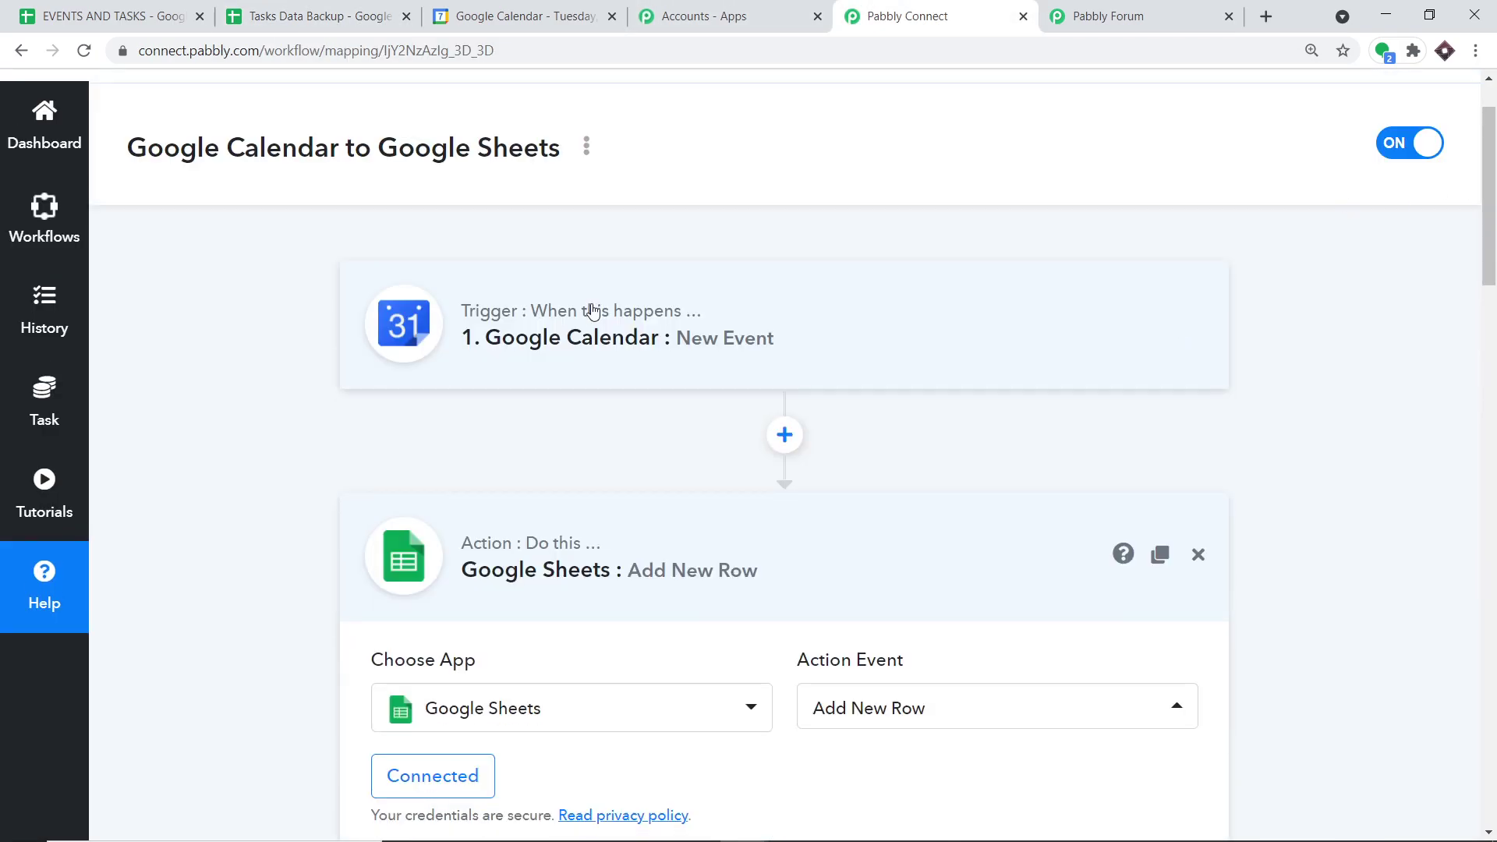
click(667, 542)
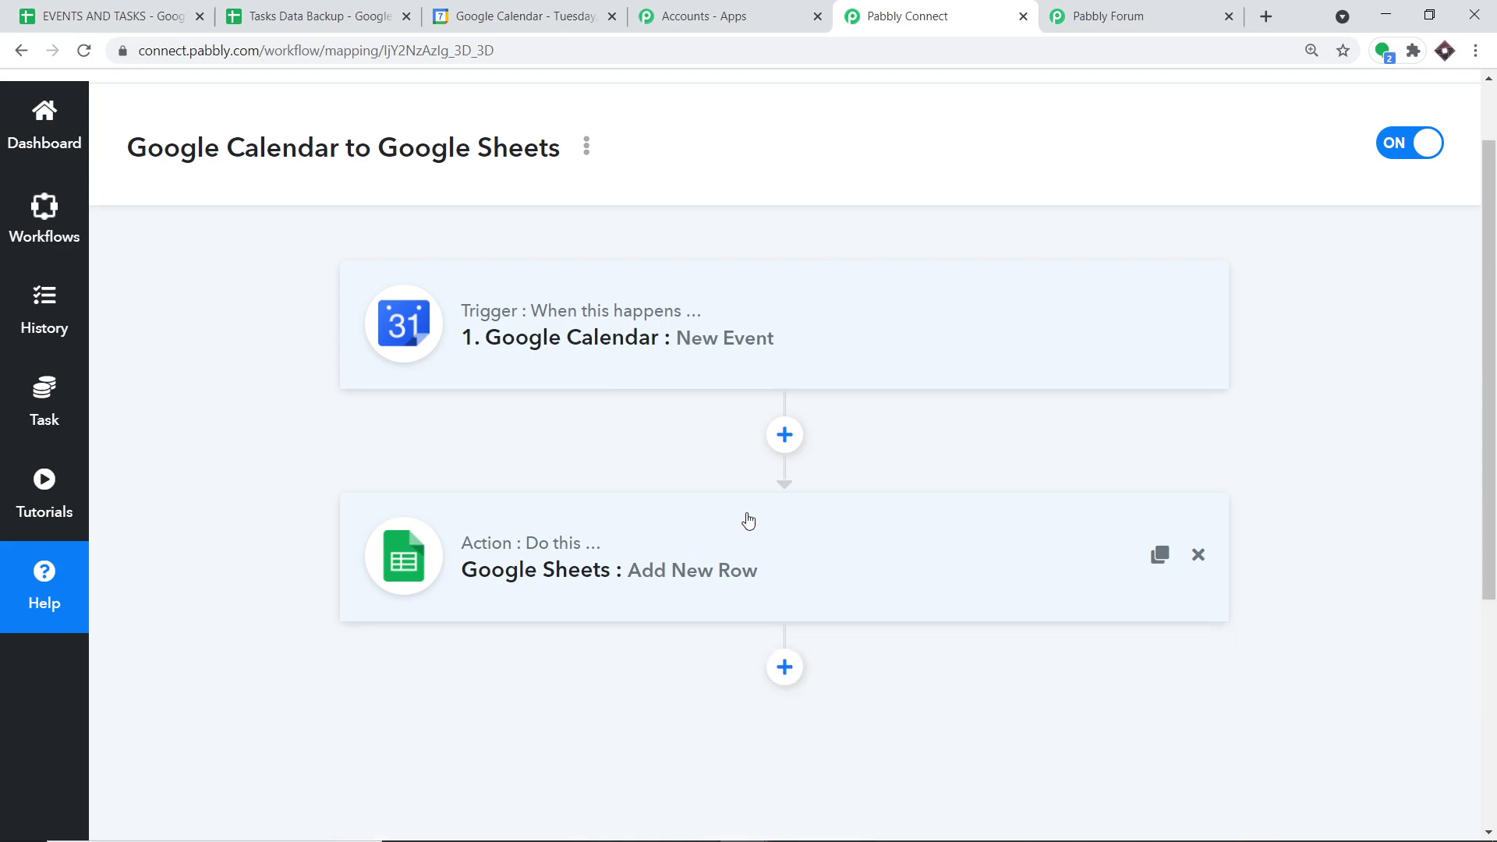